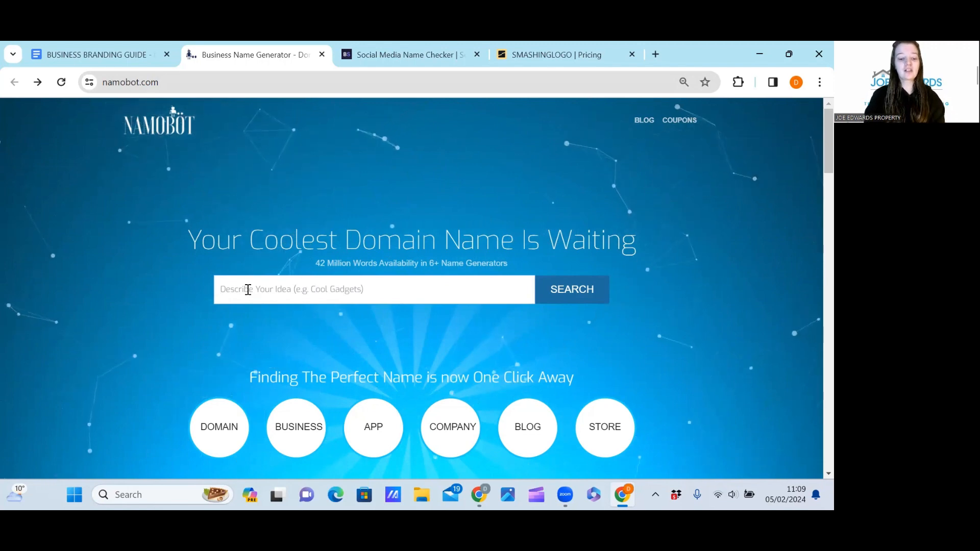
Step: Search for domain names based on the idea "property sourcing" and look through the Common, SEO, Mix and Fun suggestions
{"action": "type", "text": "prope"}
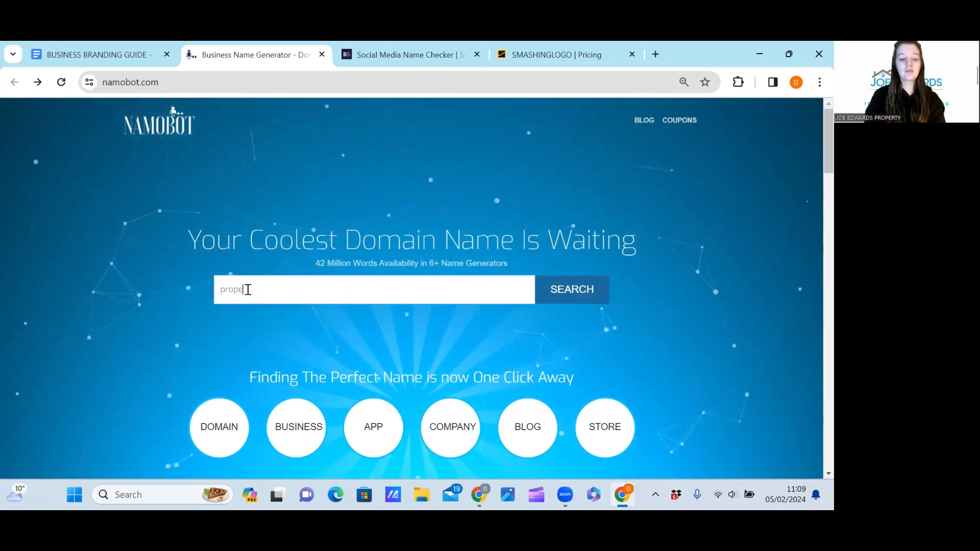
{"action": "type", "text": "rty sourcing"}
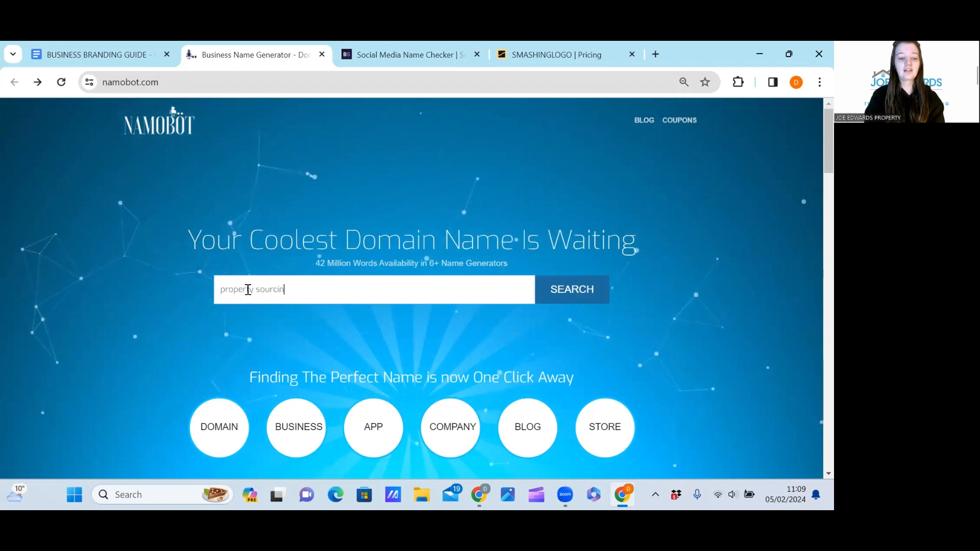
{"action": "left_click", "coordinate": [563, 300]}
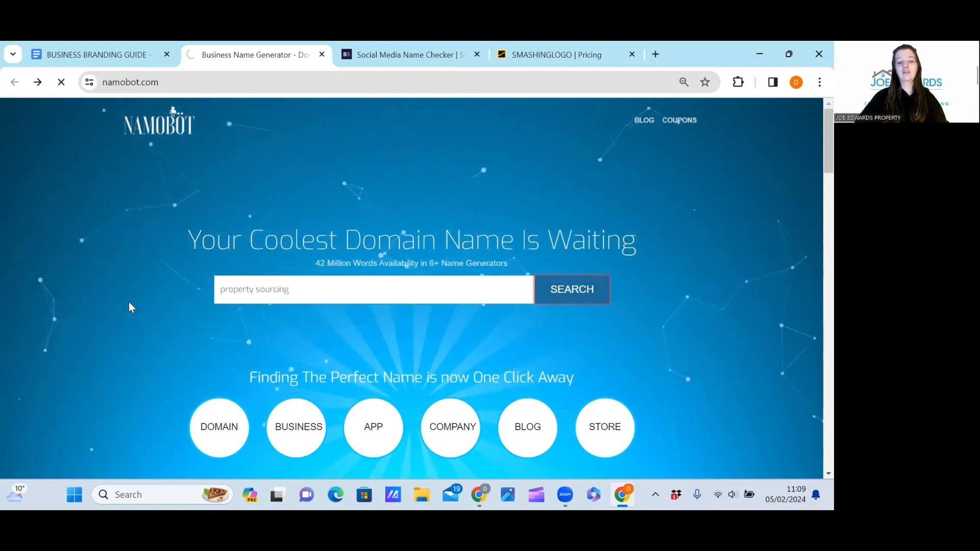
{"action": "scroll", "coordinate": [77, 275], "scroll_direction": "down", "scroll_amount": 2}
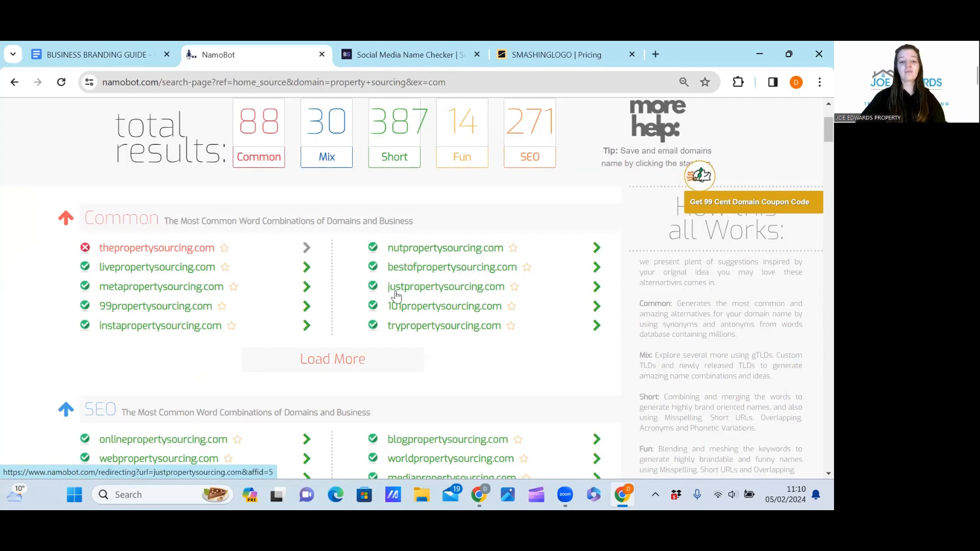
{"action": "scroll", "coordinate": [358, 291], "scroll_direction": "down", "scroll_amount": 3}
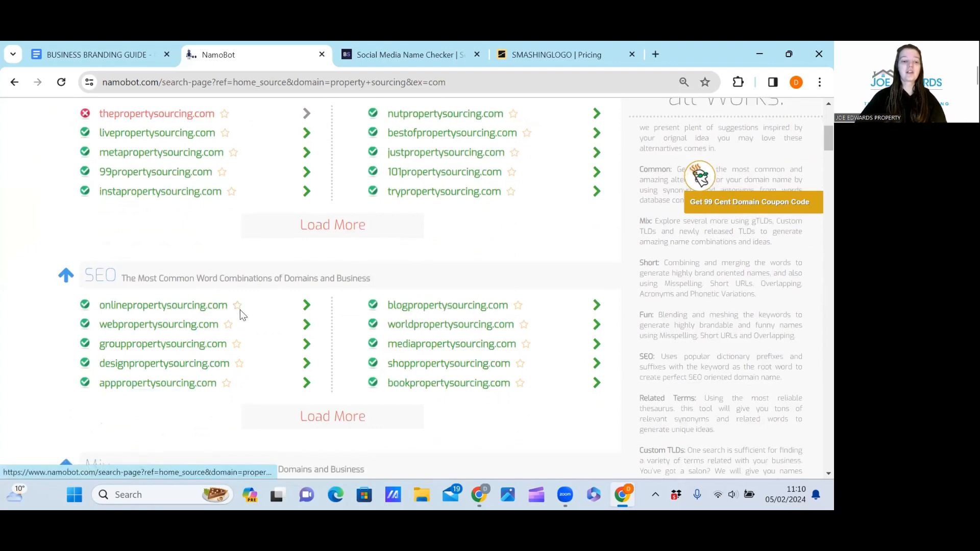
{"action": "scroll", "coordinate": [240, 310], "scroll_direction": "down", "scroll_amount": 6}
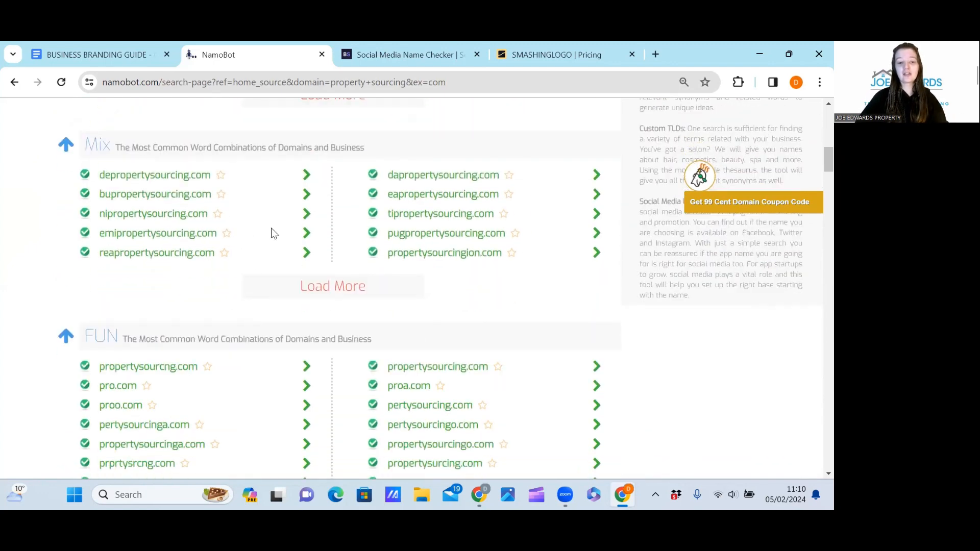
{"action": "scroll", "coordinate": [271, 232], "scroll_direction": "up", "scroll_amount": 4}
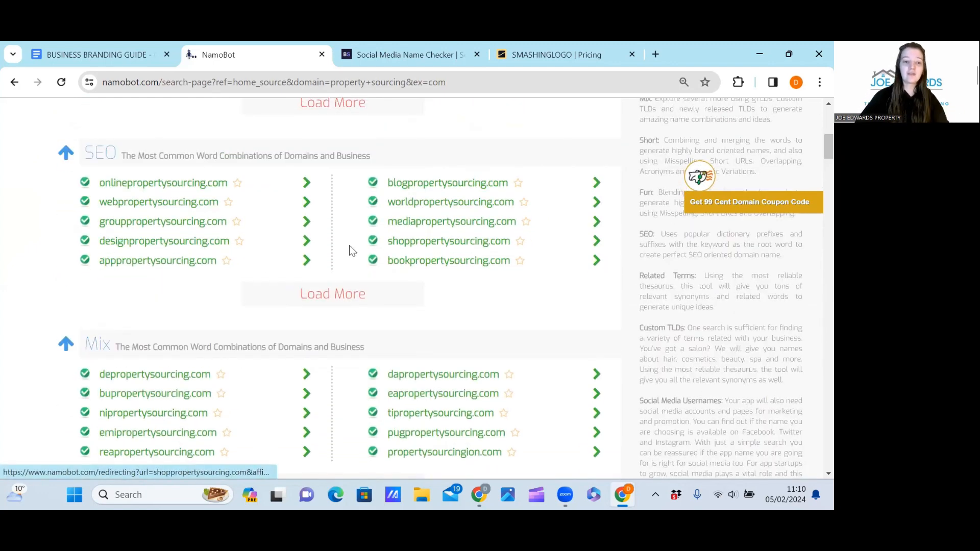
Step: Search for domain names based on the idea "debbies property sourcing"
{"action": "scroll", "coordinate": [350, 250], "scroll_direction": "up", "scroll_amount": 10}
{"action": "left_click", "coordinate": [284, 123]}
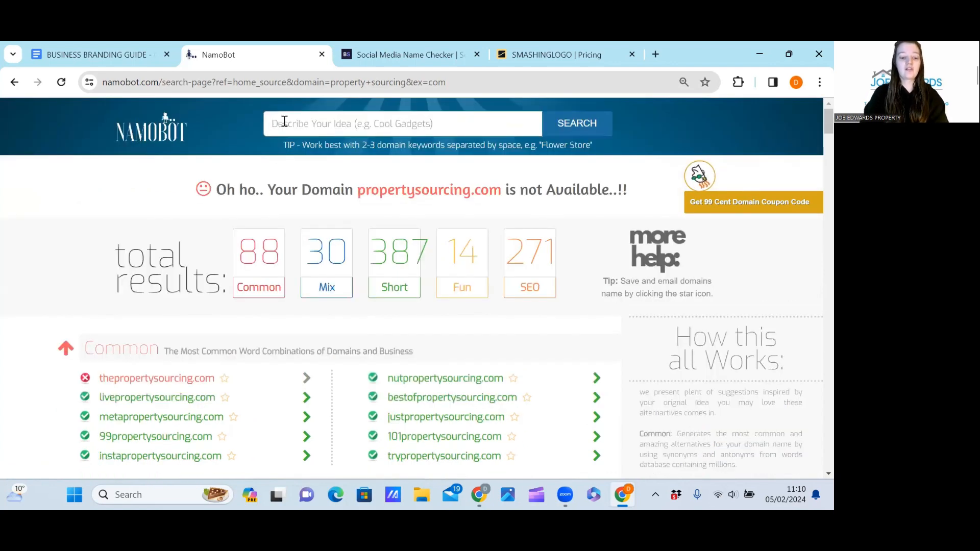
{"action": "type", "text": "debbies"}
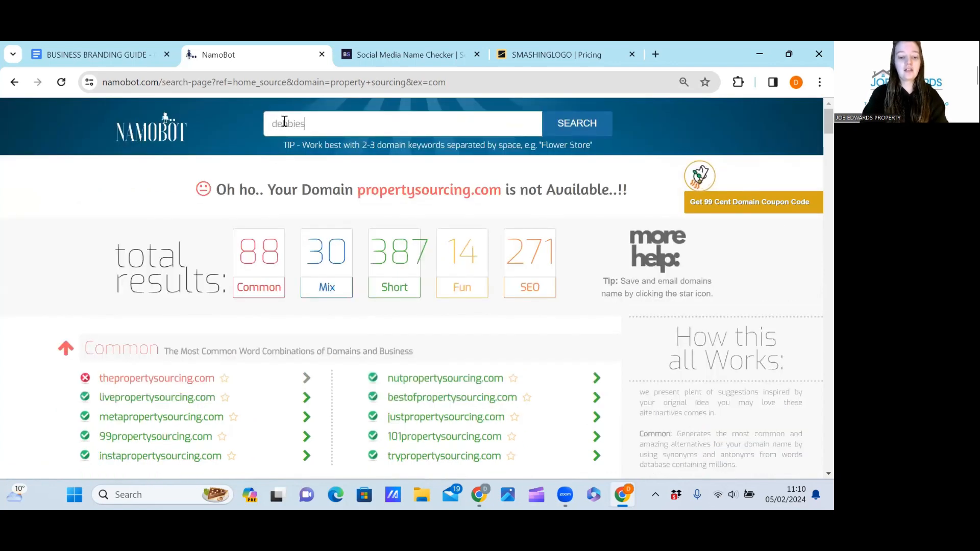
{"action": "type", "text": " pro"}
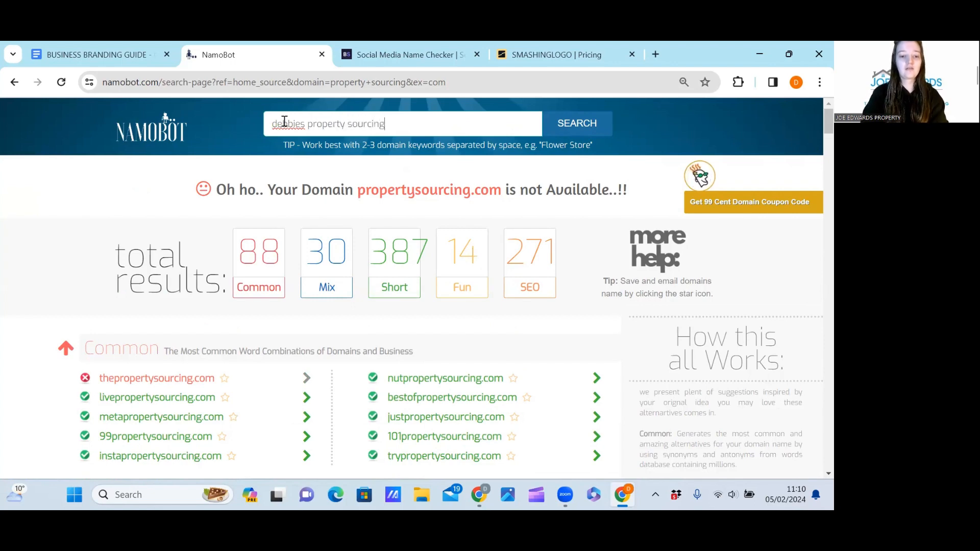
{"action": "type", "text": "perty sourcing"}
{"action": "left_click", "coordinate": [560, 126]}
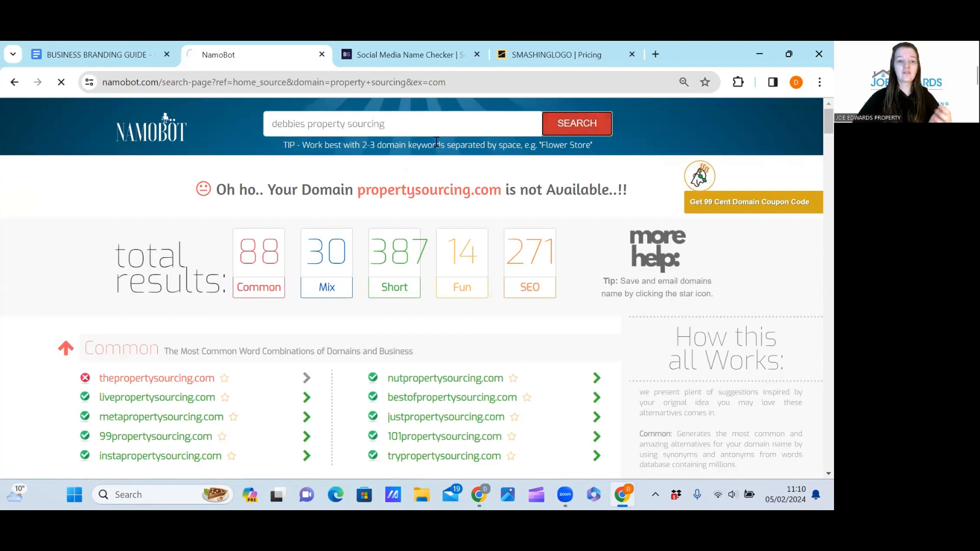
Step: Examine the domain availability and the Common, SEO, Mix and Fun suggestions for "debbies property sourcing"
{"action": "scroll", "coordinate": [30, 245], "scroll_direction": "down", "scroll_amount": 3}
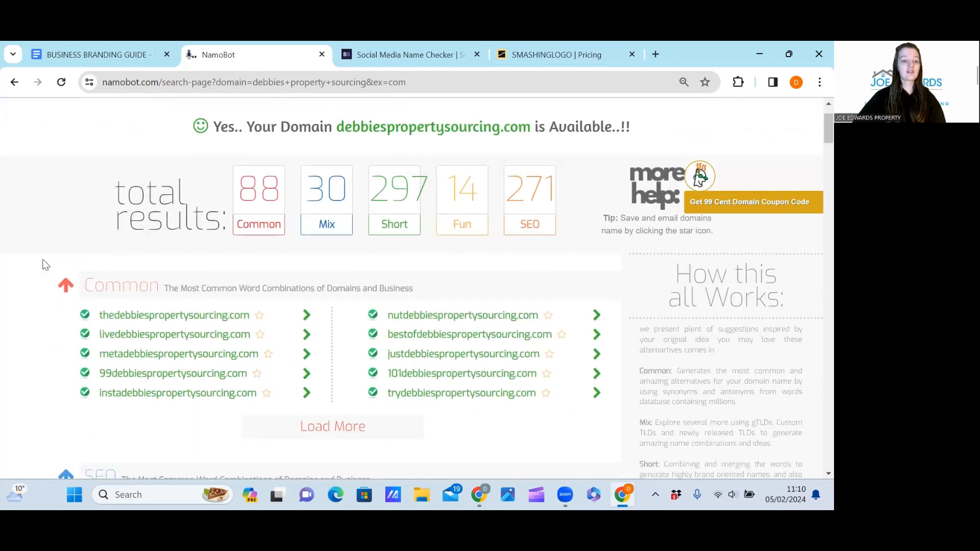
{"action": "scroll", "coordinate": [187, 240], "scroll_direction": "down", "scroll_amount": 1}
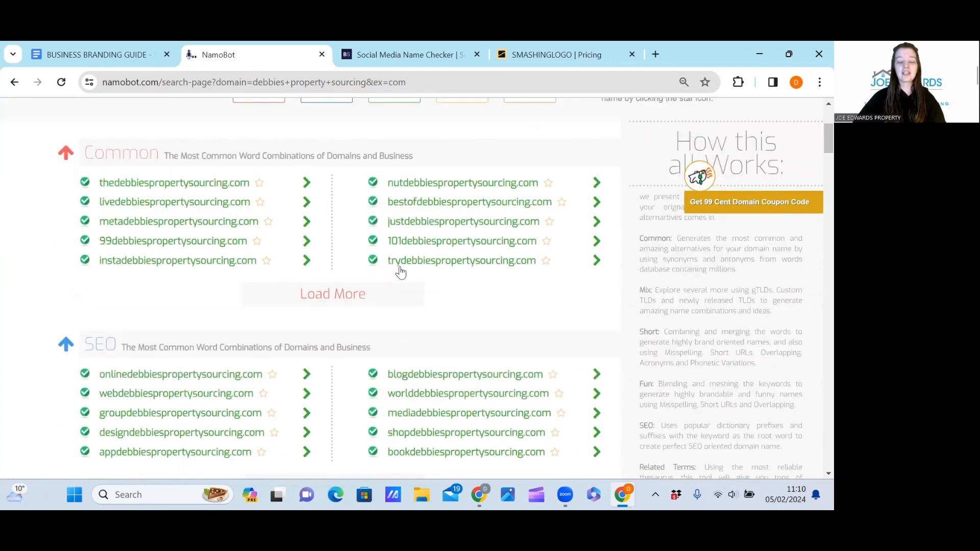
{"action": "scroll", "coordinate": [134, 331], "scroll_direction": "down", "scroll_amount": 1}
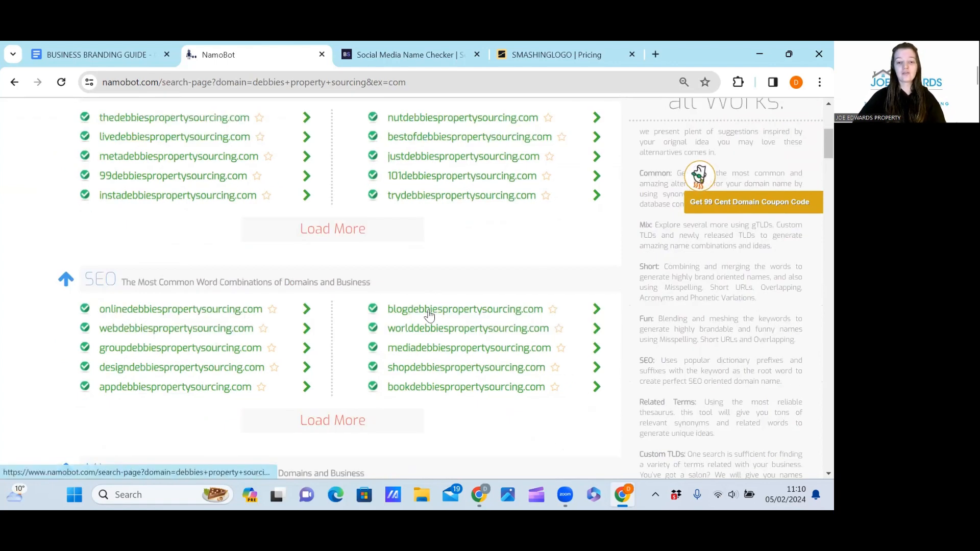
{"action": "scroll", "coordinate": [429, 327], "scroll_direction": "down", "scroll_amount": 1}
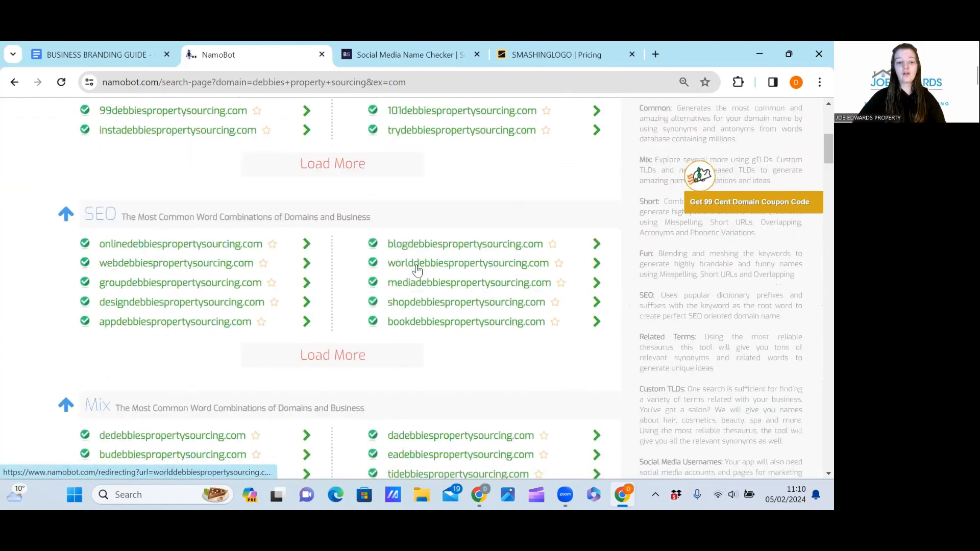
{"action": "scroll", "coordinate": [409, 275], "scroll_direction": "down", "scroll_amount": 4}
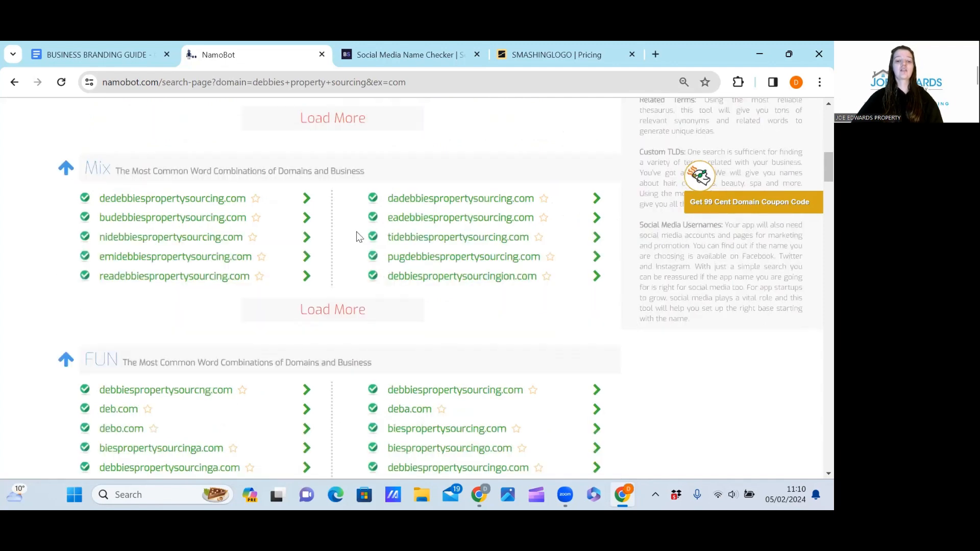
{"action": "scroll", "coordinate": [265, 232], "scroll_direction": "down", "scroll_amount": 3}
{"action": "scroll", "coordinate": [249, 247], "scroll_direction": "up", "scroll_amount": 6}
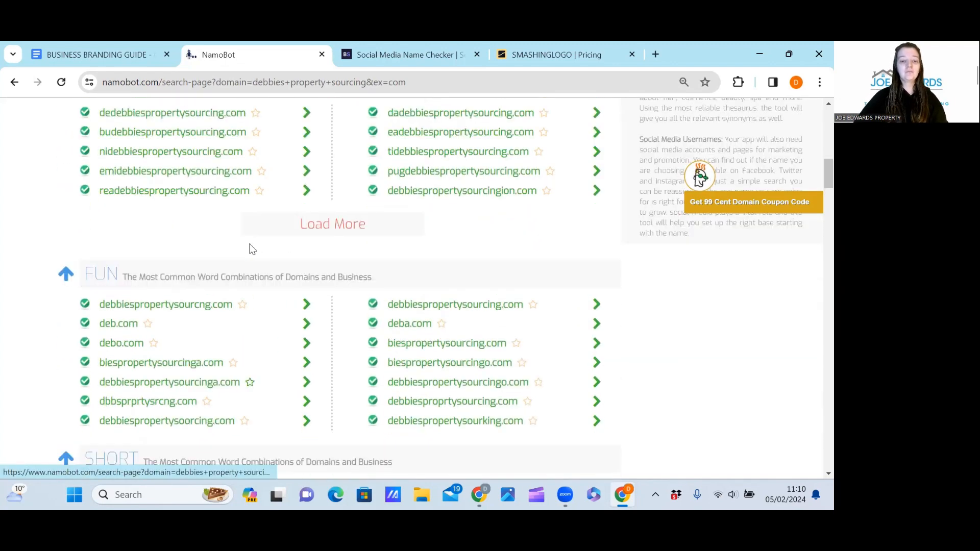
Step: Search for domain names based on the shorter idea "debbies property"
{"action": "scroll", "coordinate": [284, 216], "scroll_direction": "up", "scroll_amount": 6}
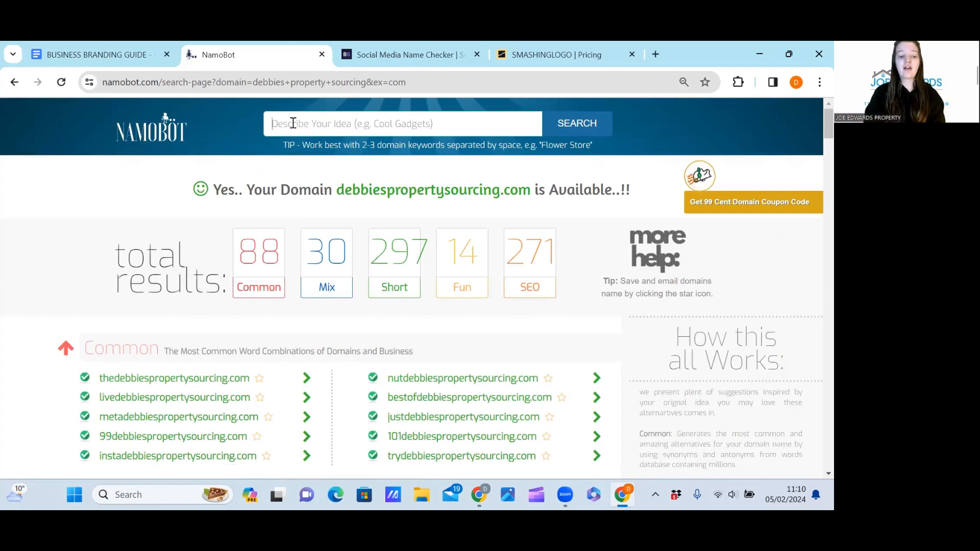
{"action": "type", "text": "debb"}
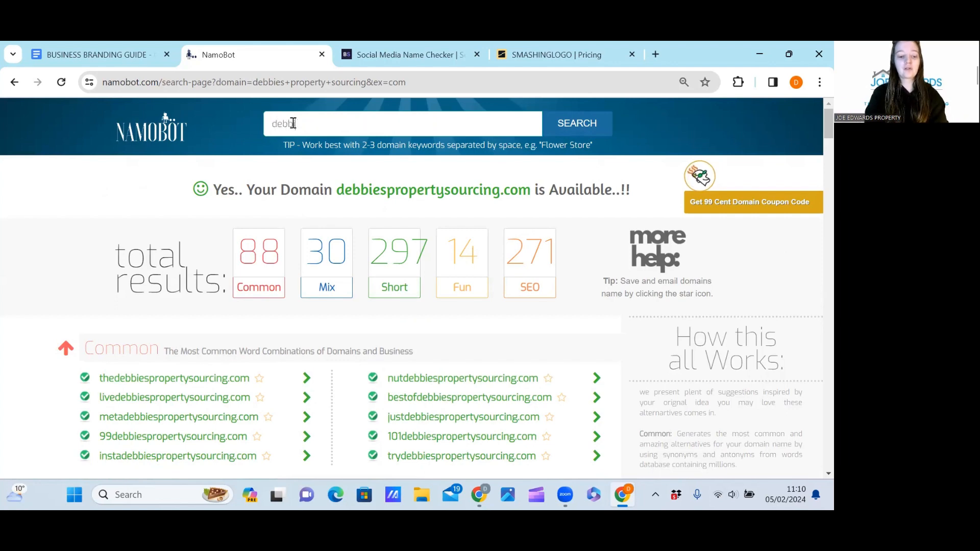
{"action": "type", "text": "ies property"}
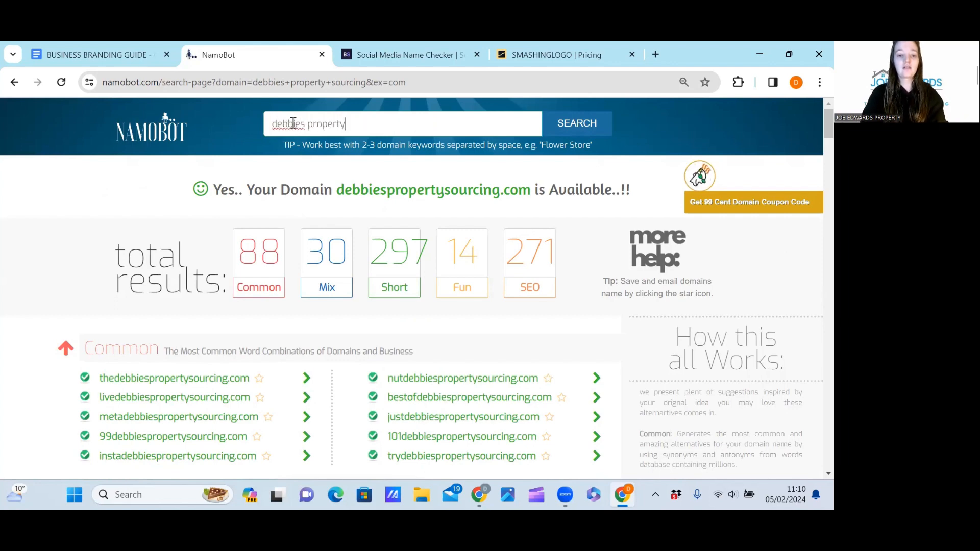
{"action": "key", "text": "Return"}
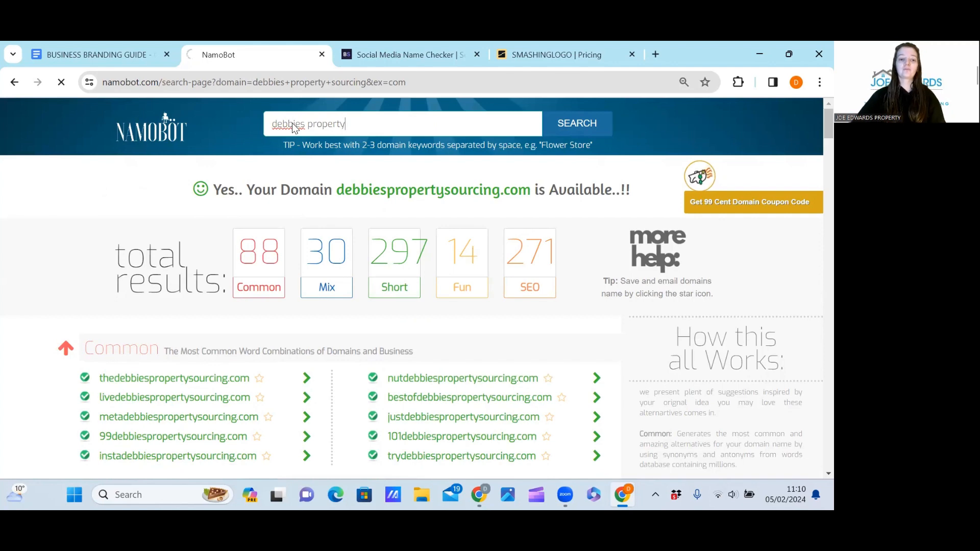
Step: Examine the domain availability and the suggested names in every category for "debbies property"
{"action": "scroll", "coordinate": [62, 258], "scroll_direction": "down", "scroll_amount": 3}
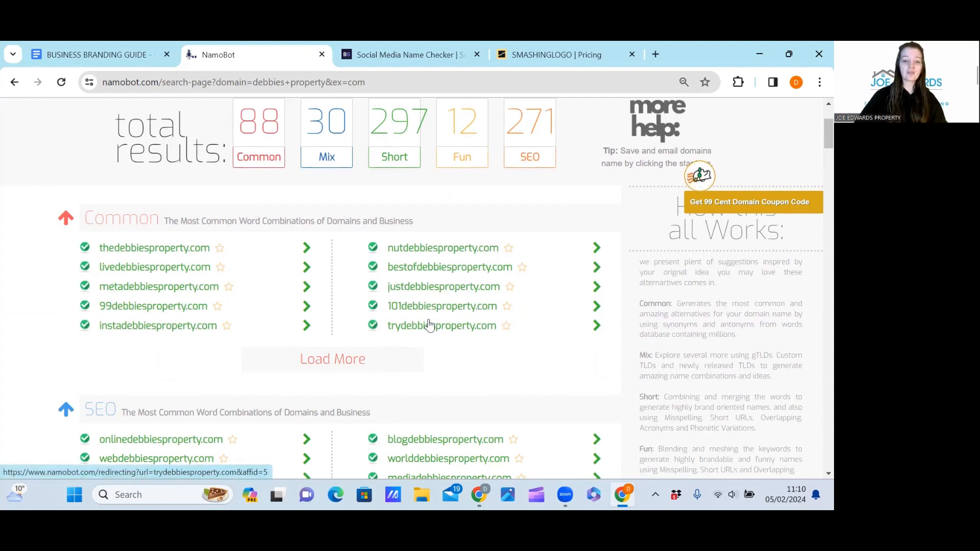
{"action": "scroll", "coordinate": [443, 334], "scroll_direction": "down", "scroll_amount": 4}
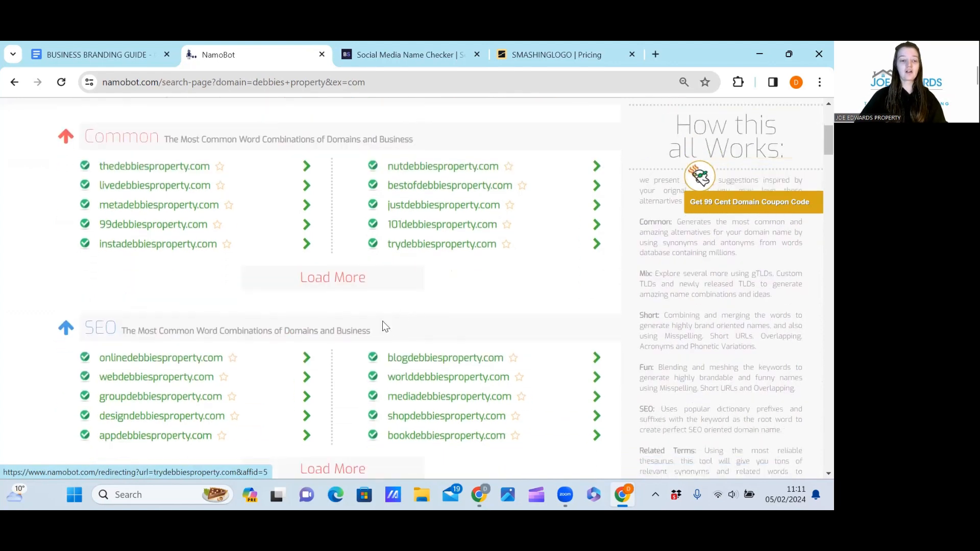
{"action": "scroll", "coordinate": [225, 275], "scroll_direction": "down", "scroll_amount": 15}
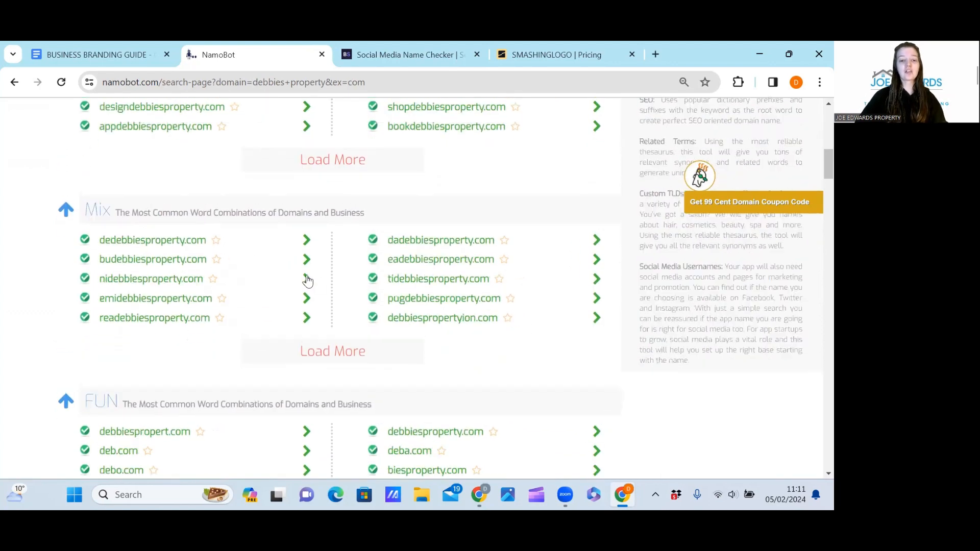
{"action": "scroll", "coordinate": [297, 285], "scroll_direction": "down", "scroll_amount": 2}
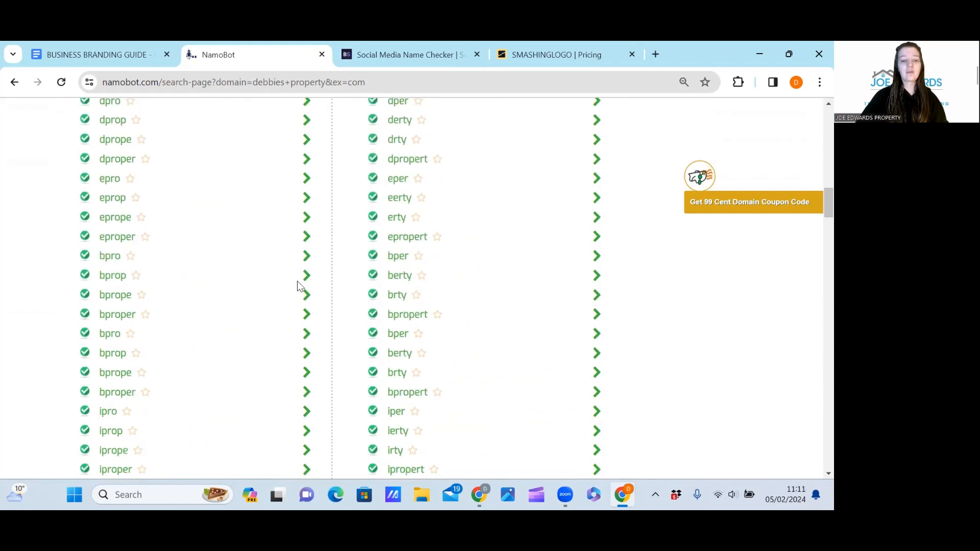
{"action": "scroll", "coordinate": [297, 286], "scroll_direction": "up", "scroll_amount": 18}
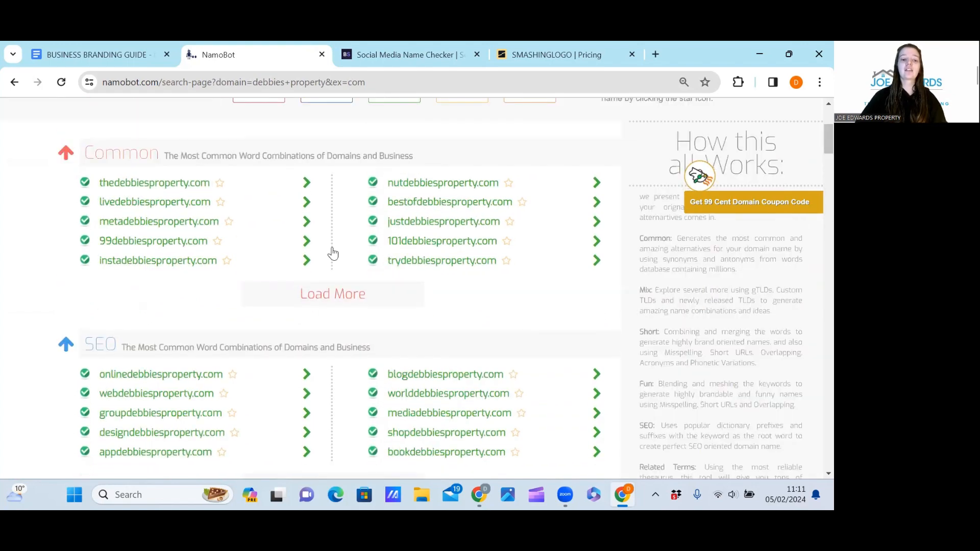
{"action": "scroll", "coordinate": [350, 209], "scroll_direction": "up", "scroll_amount": 4}
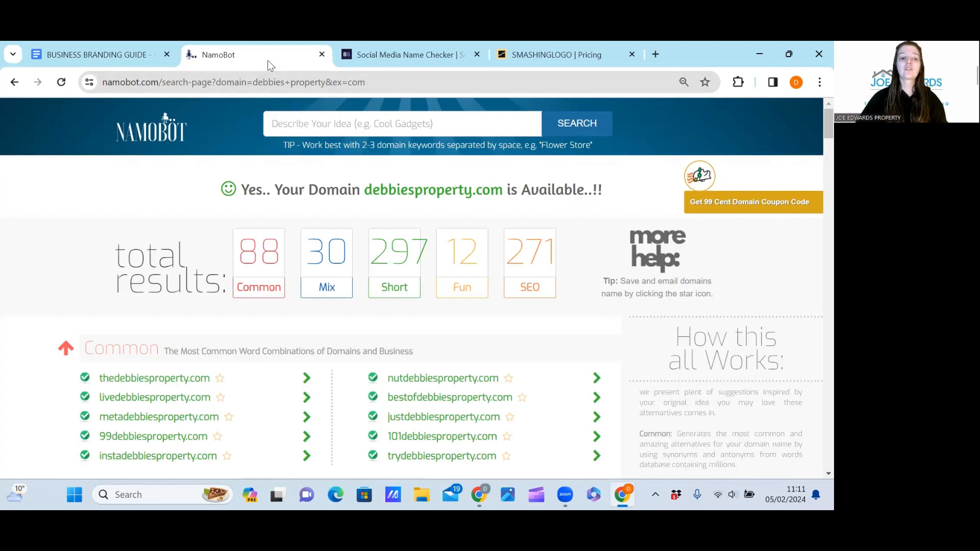
{"action": "scroll", "coordinate": [322, 250], "scroll_direction": "down", "scroll_amount": 3}
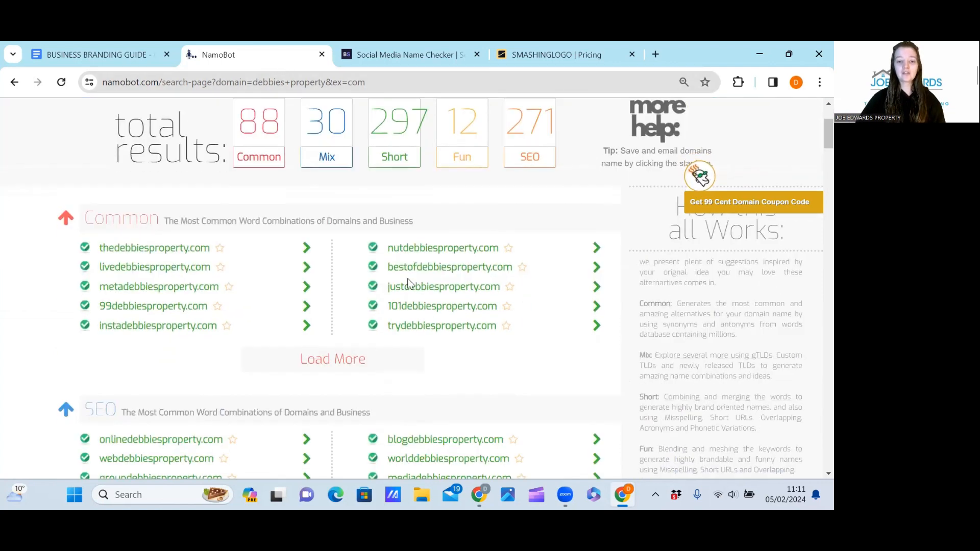
{"action": "scroll", "coordinate": [388, 122], "scroll_direction": "up", "scroll_amount": 3}
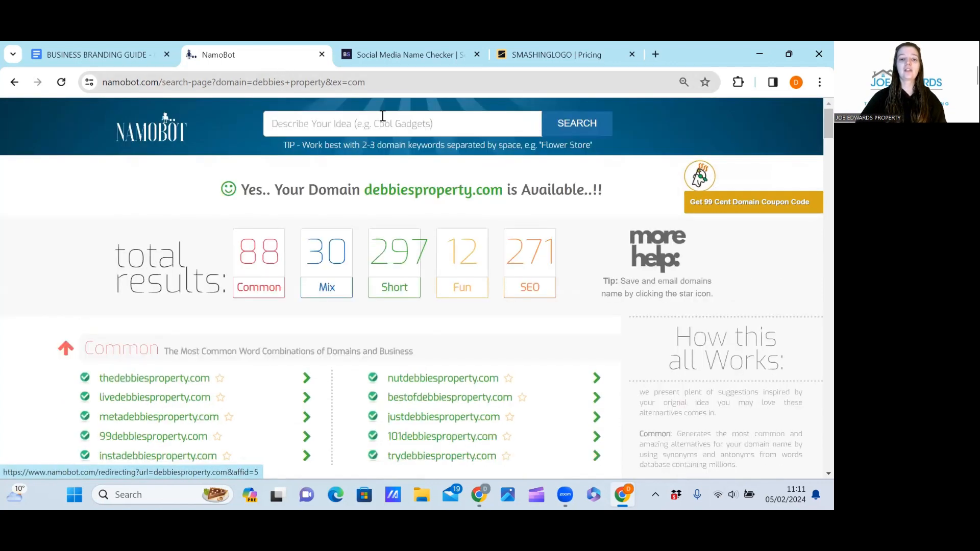
Step: Switch to the Brandsnag social media name checker and review the searched business name's handle availability on the popular and other platforms
{"action": "left_click", "coordinate": [396, 57]}
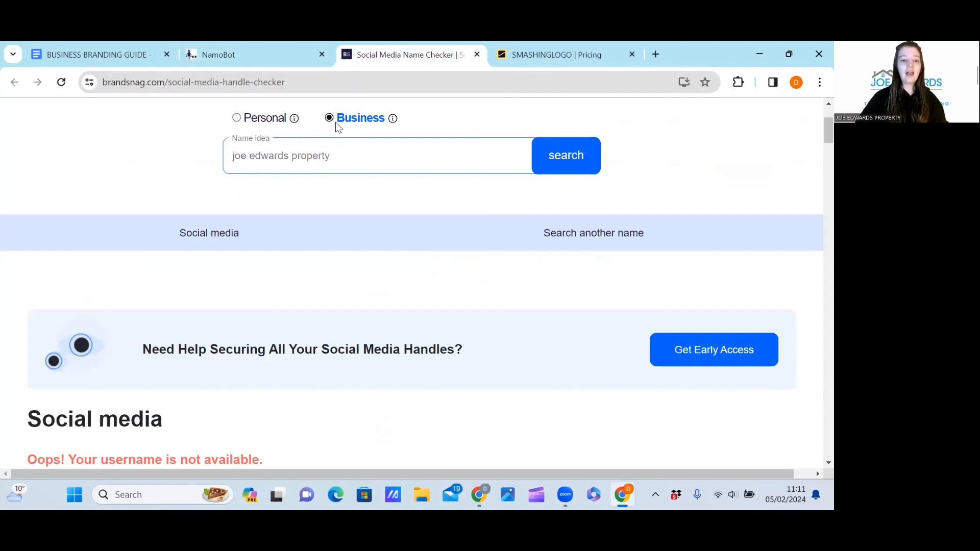
{"action": "scroll", "coordinate": [293, 153], "scroll_direction": "down", "scroll_amount": 1}
{"action": "scroll", "coordinate": [293, 205], "scroll_direction": "up", "scroll_amount": 2}
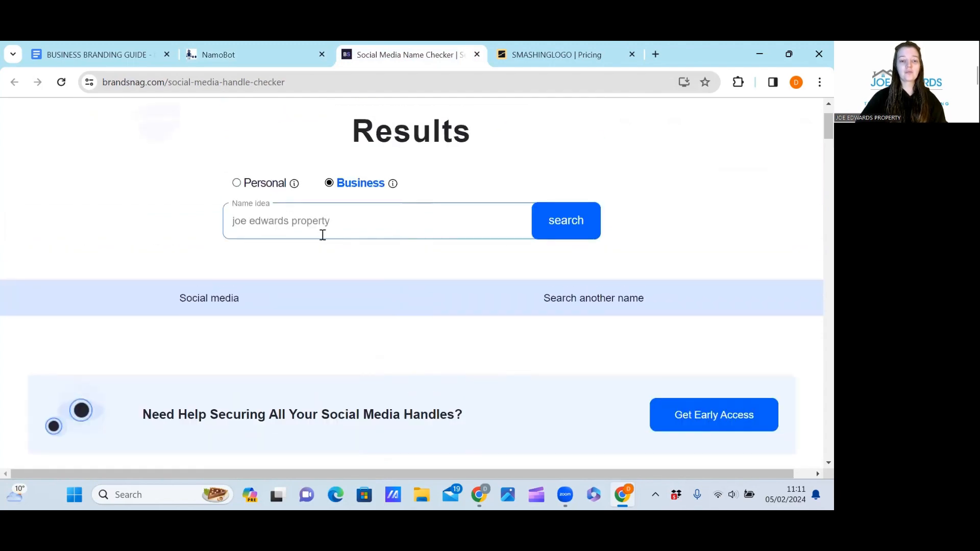
{"action": "scroll", "coordinate": [322, 235], "scroll_direction": "down", "scroll_amount": 6}
{"action": "scroll", "coordinate": [129, 290], "scroll_direction": "up", "scroll_amount": 1}
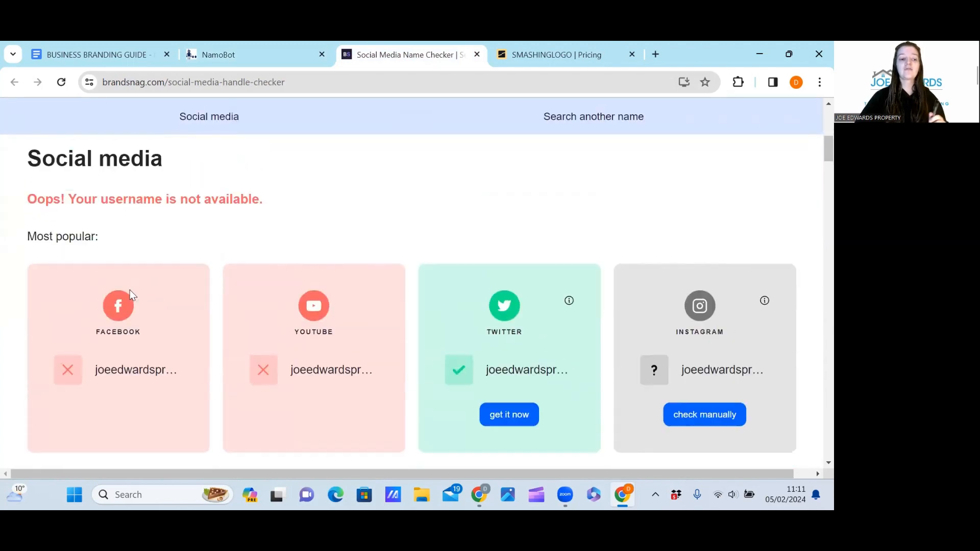
{"action": "scroll", "coordinate": [130, 290], "scroll_direction": "down", "scroll_amount": 1}
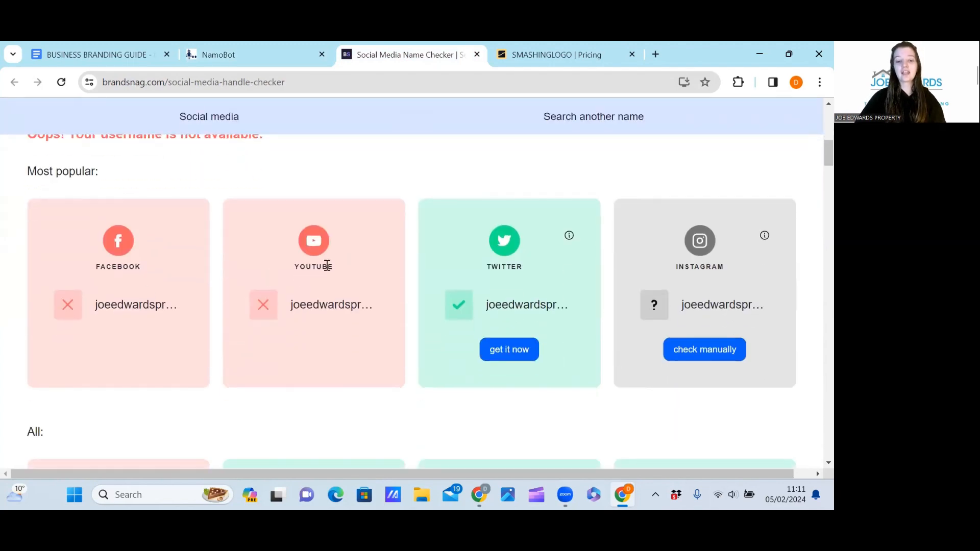
{"action": "scroll", "coordinate": [597, 274], "scroll_direction": "down", "scroll_amount": 4}
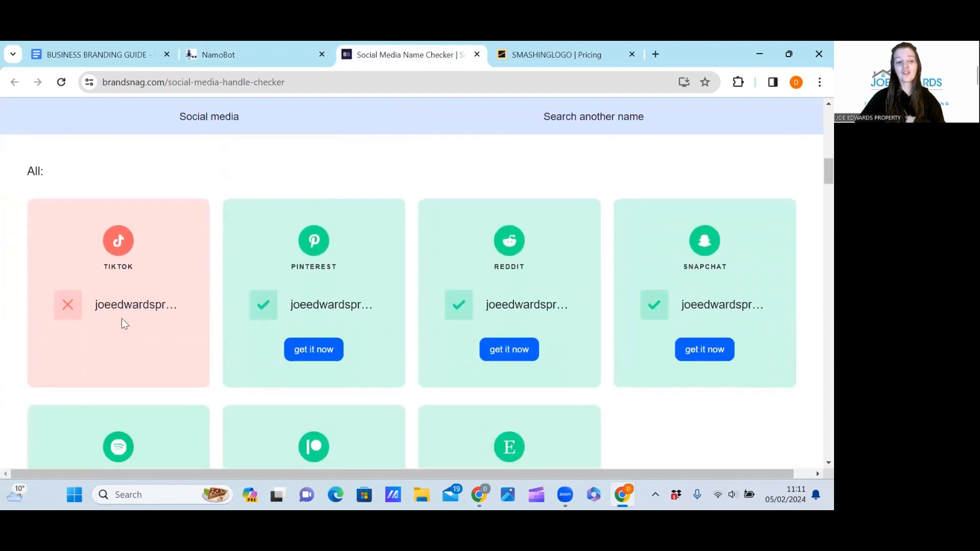
{"action": "scroll", "coordinate": [122, 316], "scroll_direction": "up", "scroll_amount": 6}
{"action": "scroll", "coordinate": [134, 244], "scroll_direction": "down", "scroll_amount": 1}
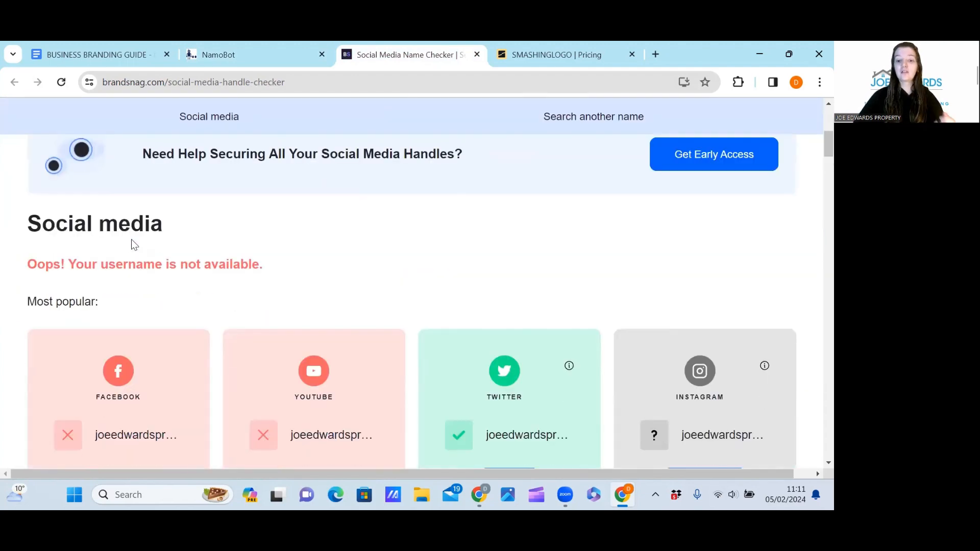
Step: Replace the searched name idea with "debbies" and consult the NamoBot domain suggestions for an available variation before returning to Brandsnag
{"action": "scroll", "coordinate": [132, 245], "scroll_direction": "down", "scroll_amount": 1}
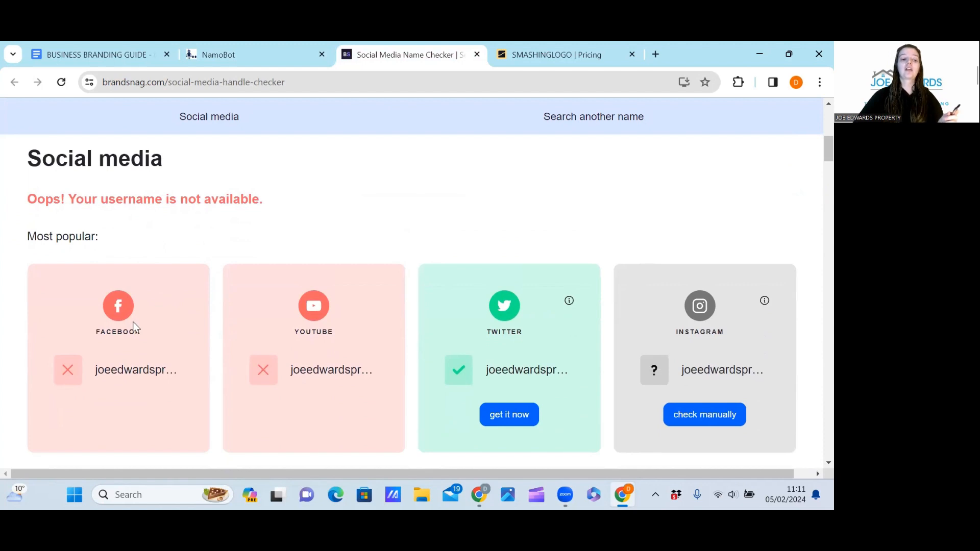
{"action": "scroll", "coordinate": [131, 322], "scroll_direction": "down", "scroll_amount": 1}
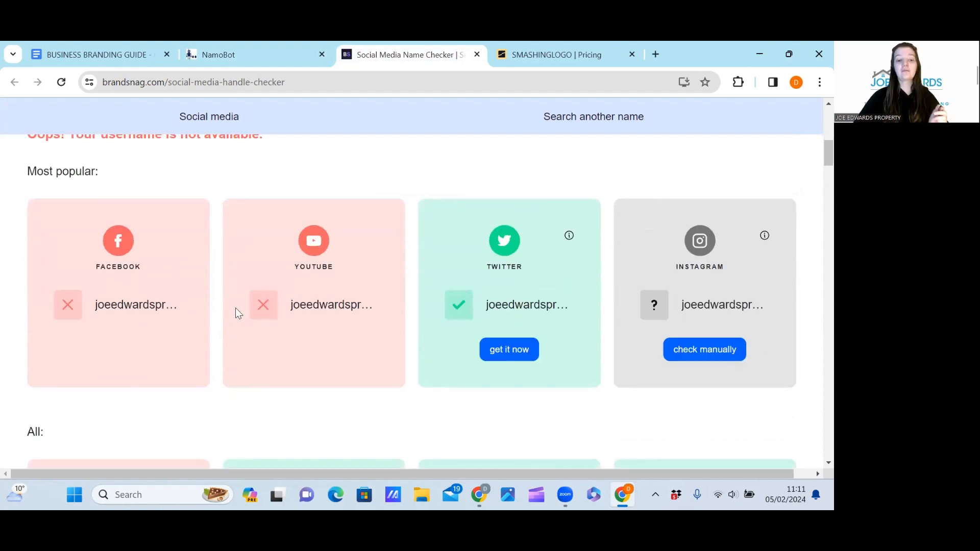
{"action": "scroll", "coordinate": [146, 280], "scroll_direction": "up", "scroll_amount": 7}
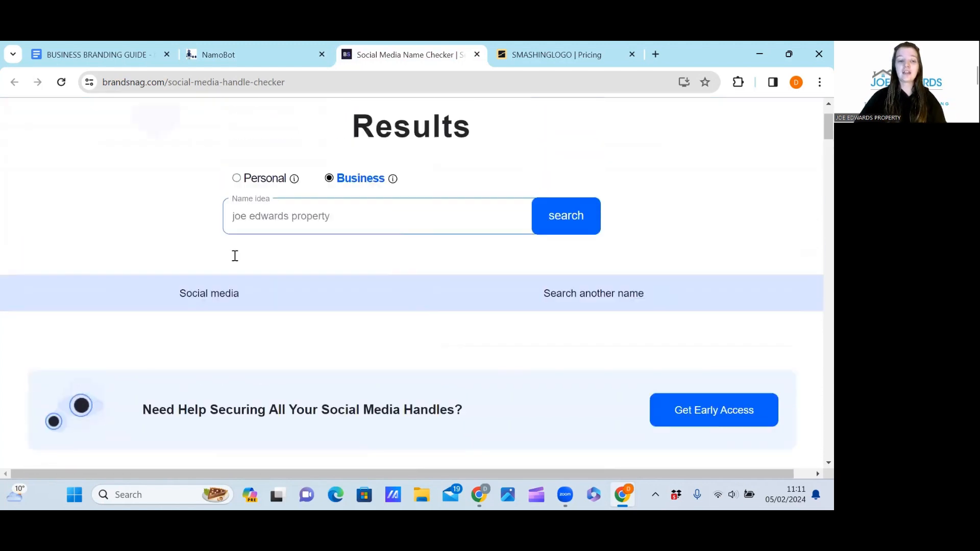
{"action": "triple_click", "coordinate": [297, 295]}
{"action": "type", "text": "d"}
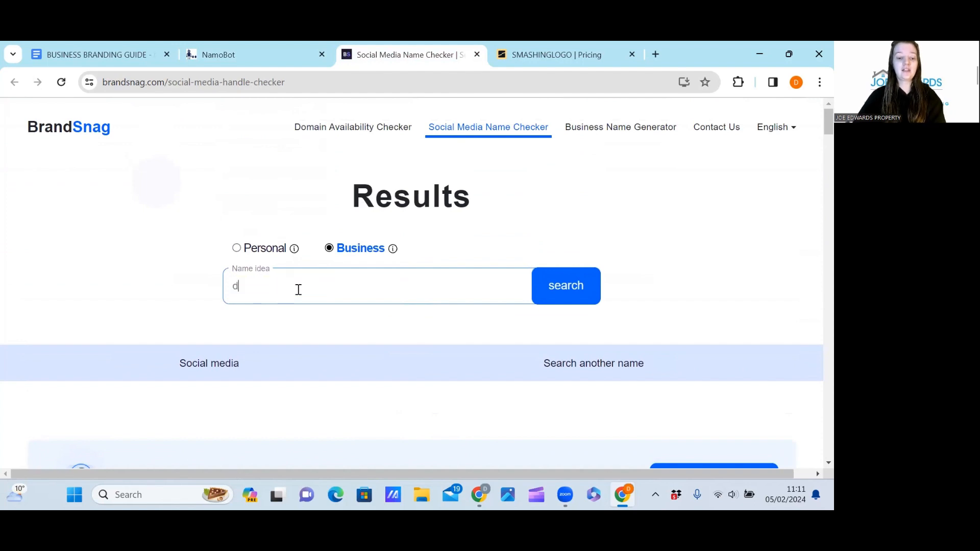
{"action": "type", "text": "ebbie"}
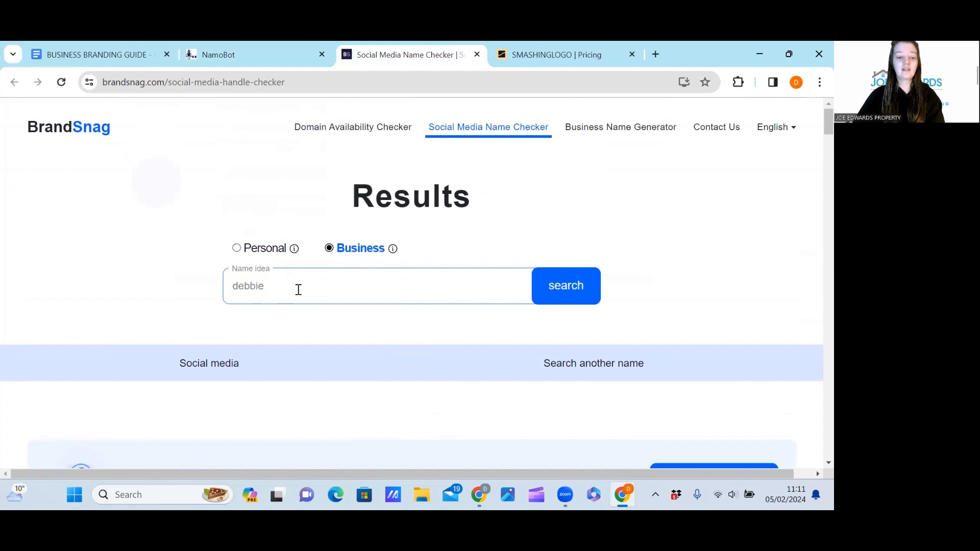
{"action": "type", "text": "s"}
{"action": "left_click", "coordinate": [239, 53]}
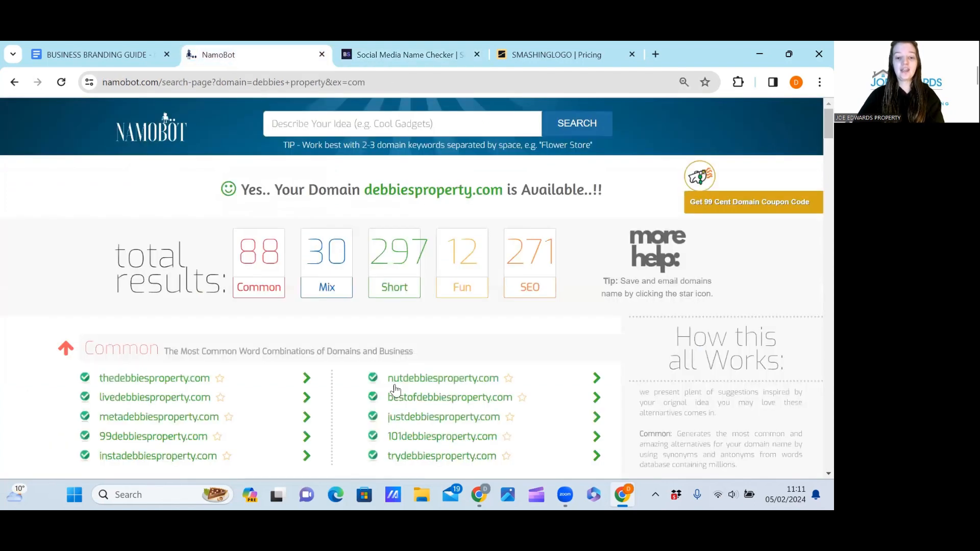
{"action": "left_click", "coordinate": [393, 55]}
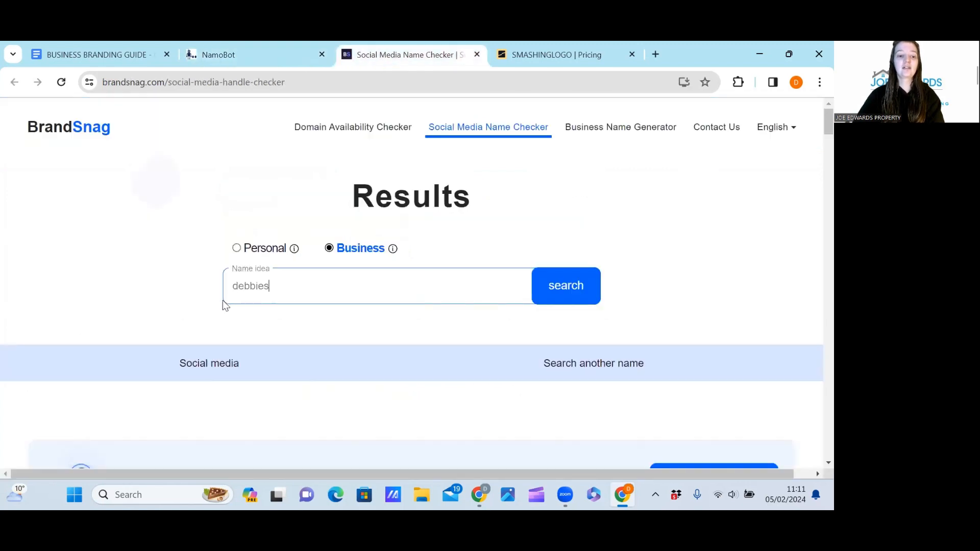
Step: Expand the name idea to "bestofdebbiesproperty" and search for its social media handles as a business name
{"action": "left_click", "coordinate": [233, 282]}
{"action": "type", "text": "bestofdebbies"}
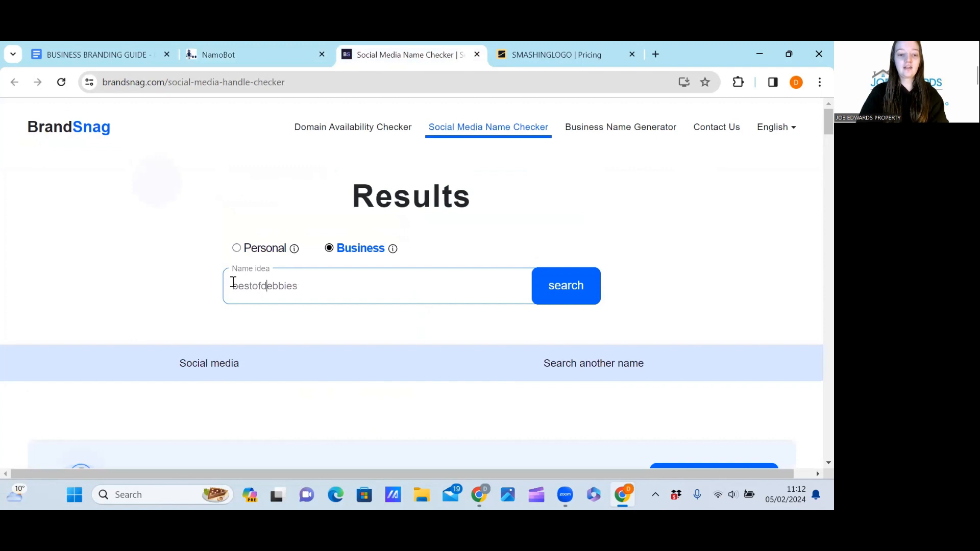
{"action": "type", "text": "property"}
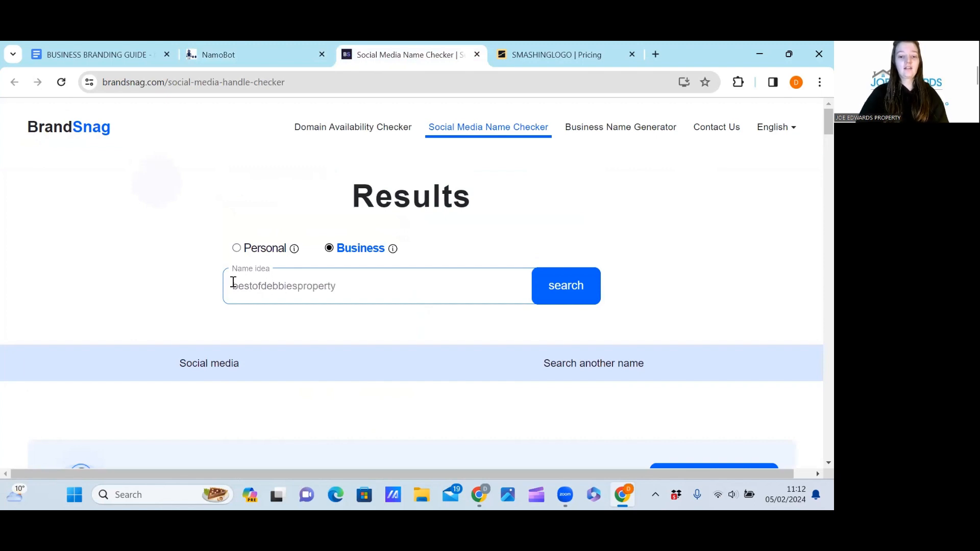
{"action": "left_click", "coordinate": [549, 290]}
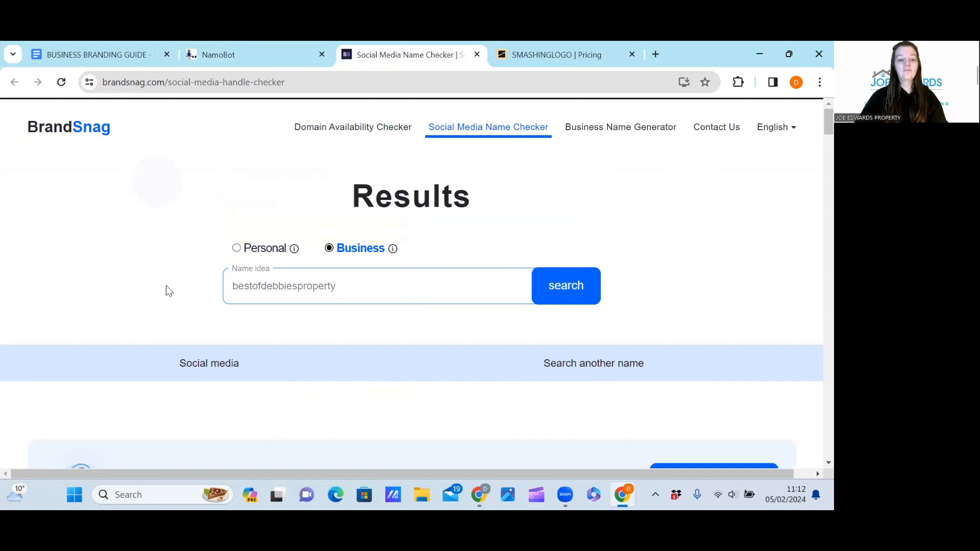
{"action": "scroll", "coordinate": [166, 281], "scroll_direction": "down", "scroll_amount": 4}
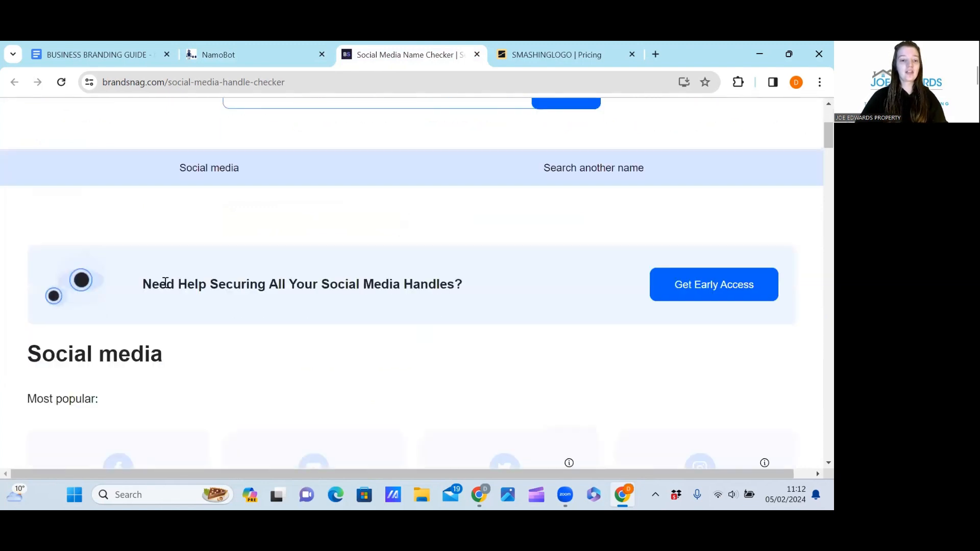
{"action": "scroll", "coordinate": [162, 284], "scroll_direction": "up", "scroll_amount": 4}
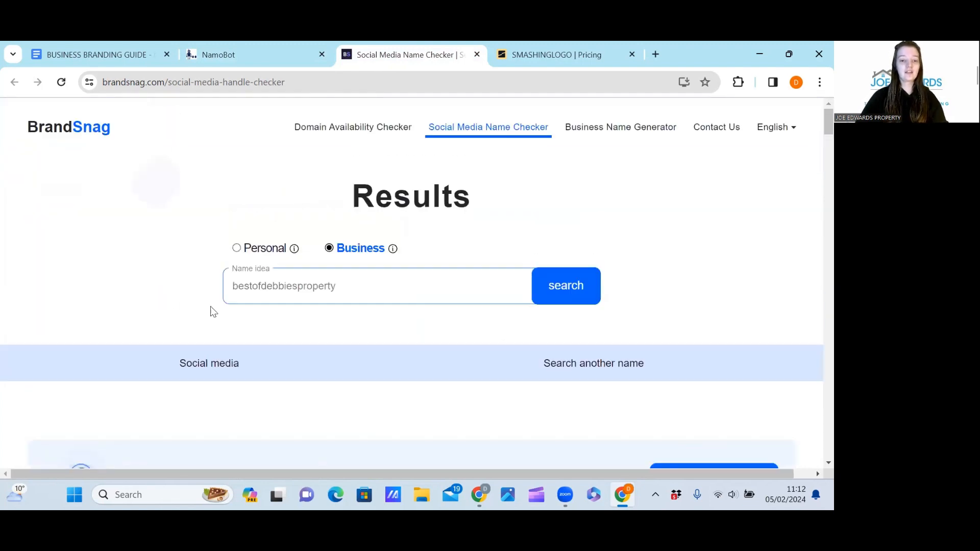
{"action": "left_click", "coordinate": [566, 287]}
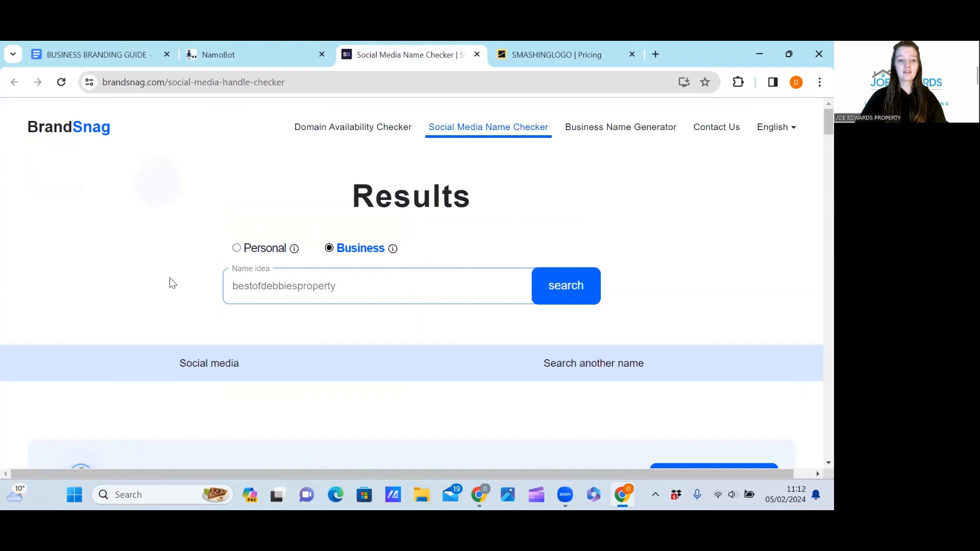
Step: Review the handle availability of "bestofdebbiesproperty" on the most popular platforms and on all the other listed platforms
{"action": "scroll", "coordinate": [170, 284], "scroll_direction": "down", "scroll_amount": 5}
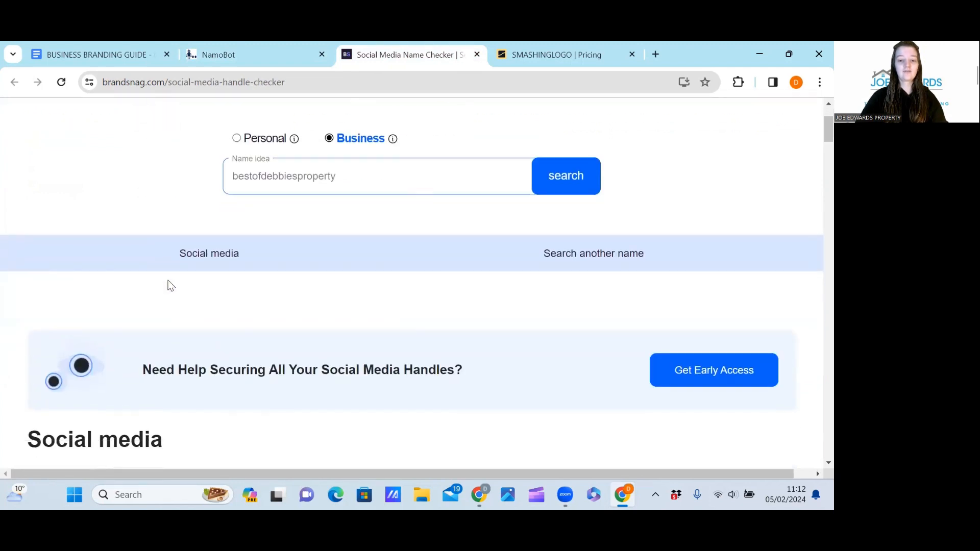
{"action": "scroll", "coordinate": [167, 282], "scroll_direction": "down", "scroll_amount": 3}
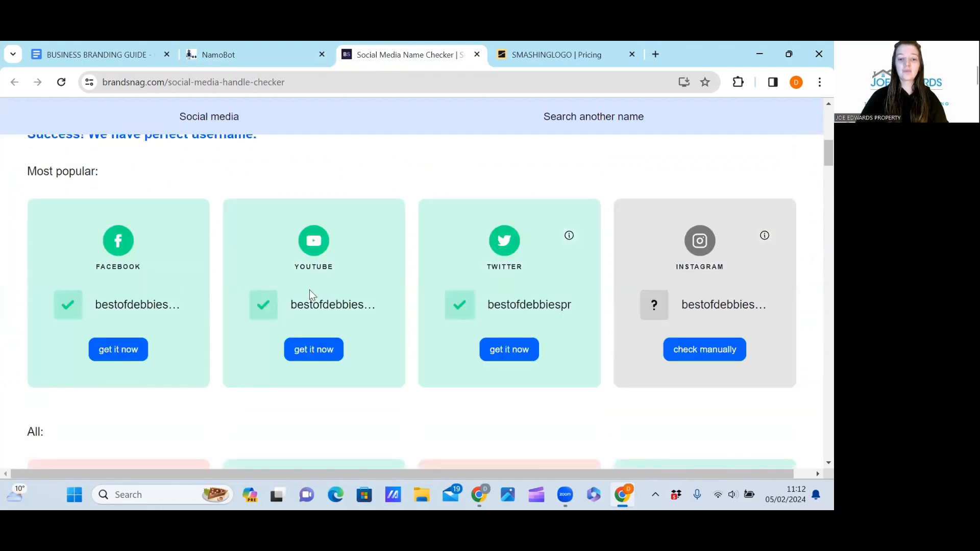
{"action": "scroll", "coordinate": [309, 301], "scroll_direction": "down", "scroll_amount": 3}
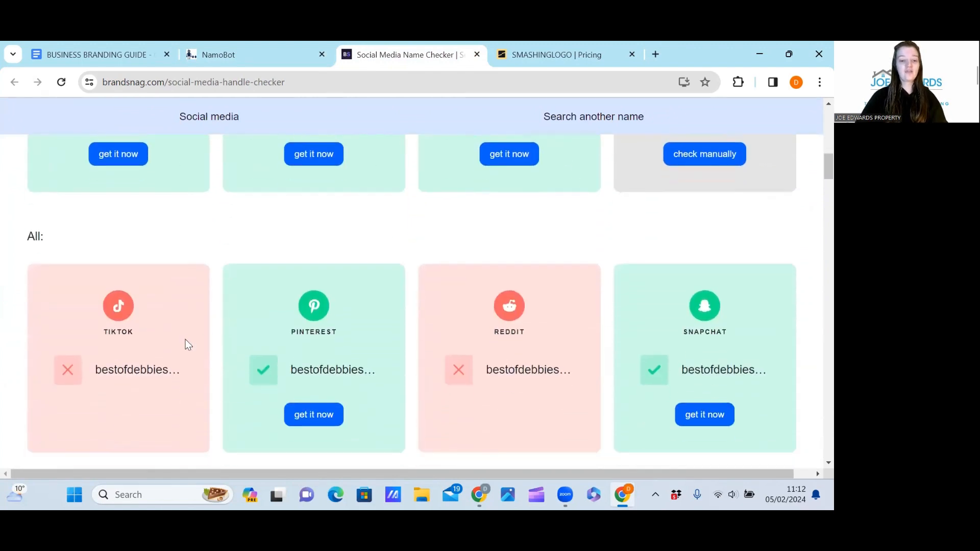
{"action": "scroll", "coordinate": [185, 340], "scroll_direction": "up", "scroll_amount": 3}
{"action": "scroll", "coordinate": [537, 399], "scroll_direction": "up", "scroll_amount": 3}
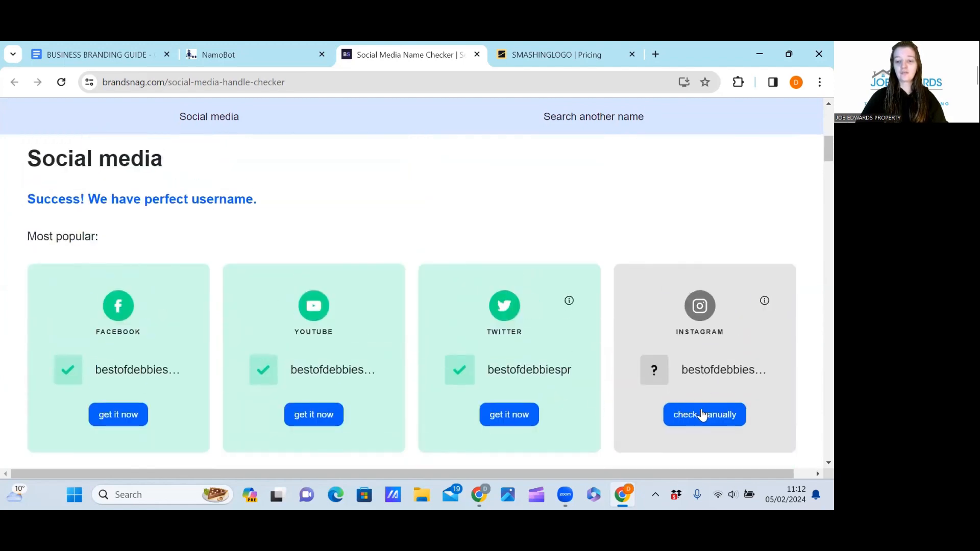
{"action": "scroll", "coordinate": [291, 295], "scroll_direction": "down", "scroll_amount": 5}
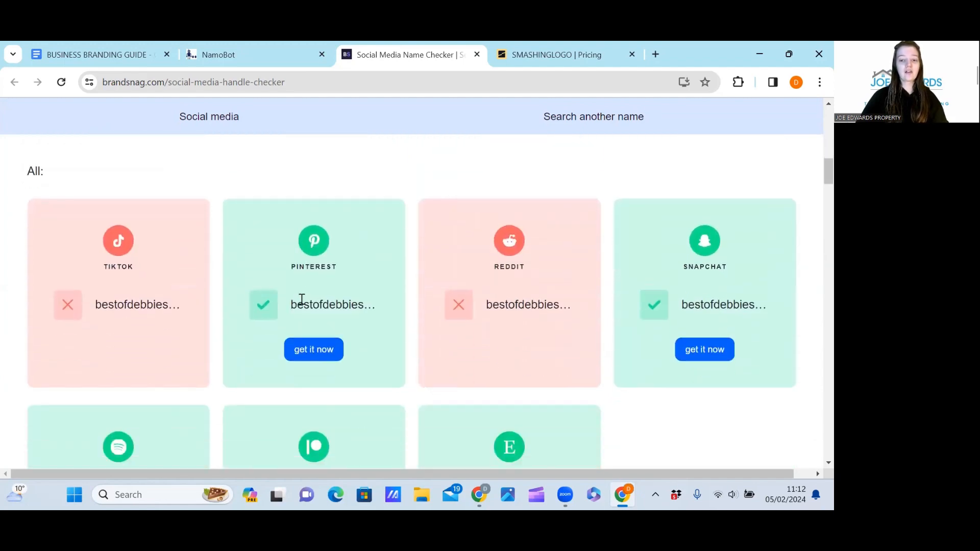
{"action": "scroll", "coordinate": [302, 299], "scroll_direction": "up", "scroll_amount": 5}
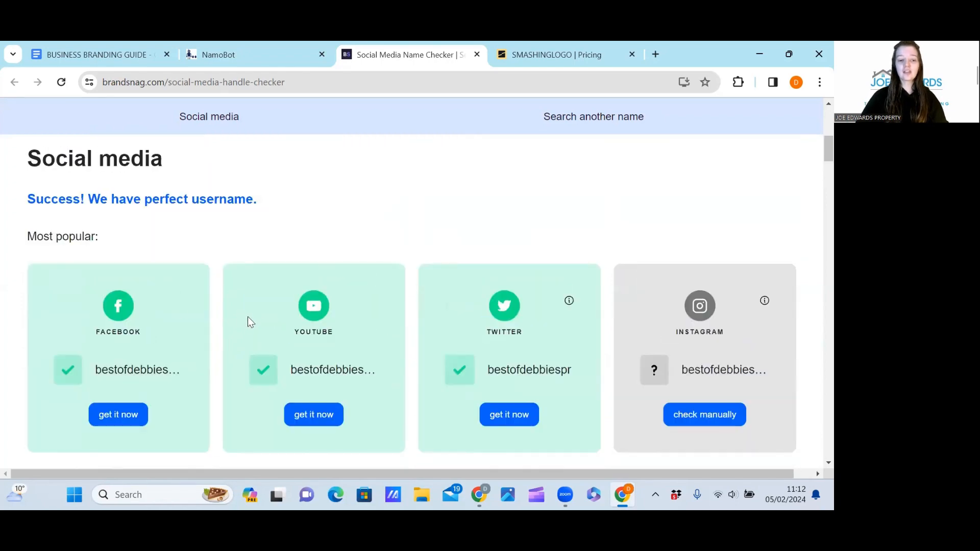
{"action": "scroll", "coordinate": [418, 350], "scroll_direction": "down", "scroll_amount": 5}
{"action": "scroll", "coordinate": [686, 319], "scroll_direction": "up", "scroll_amount": 3}
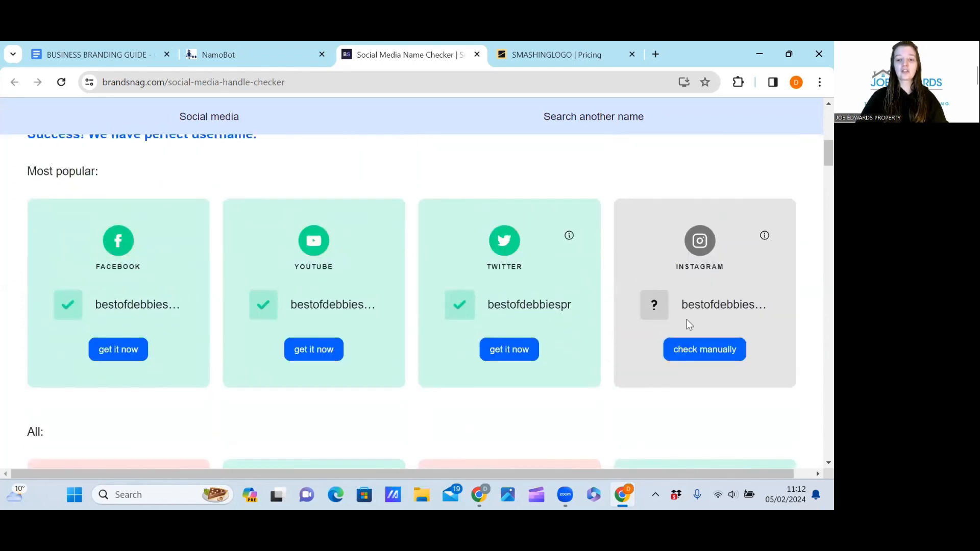
{"action": "scroll", "coordinate": [314, 202], "scroll_direction": "up", "scroll_amount": 8}
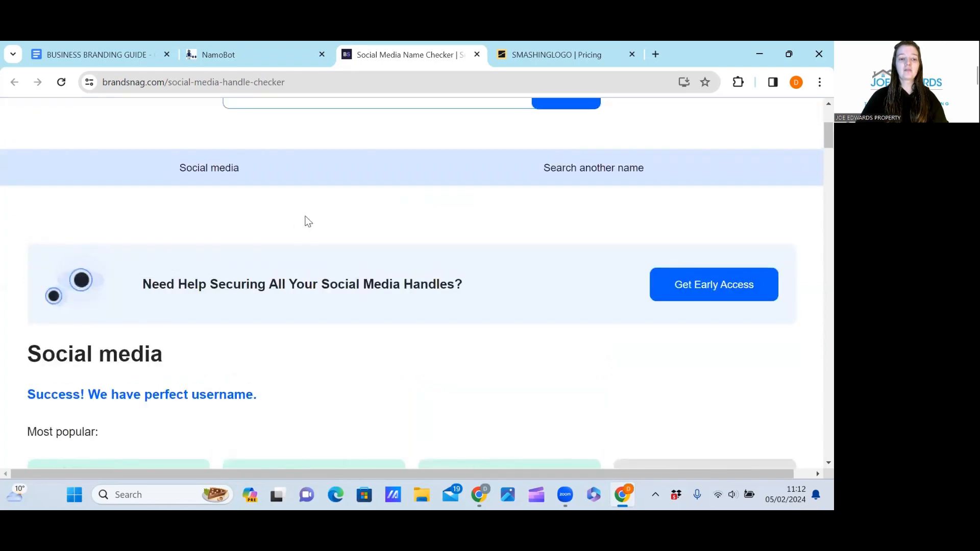
{"action": "scroll", "coordinate": [352, 291], "scroll_direction": "down", "scroll_amount": 2}
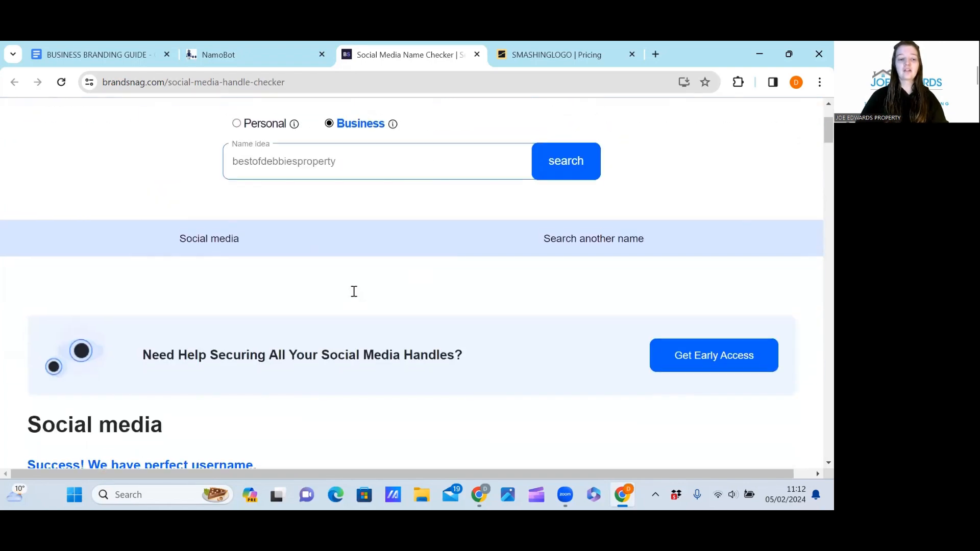
{"action": "scroll", "coordinate": [348, 295], "scroll_direction": "up", "scroll_amount": 1}
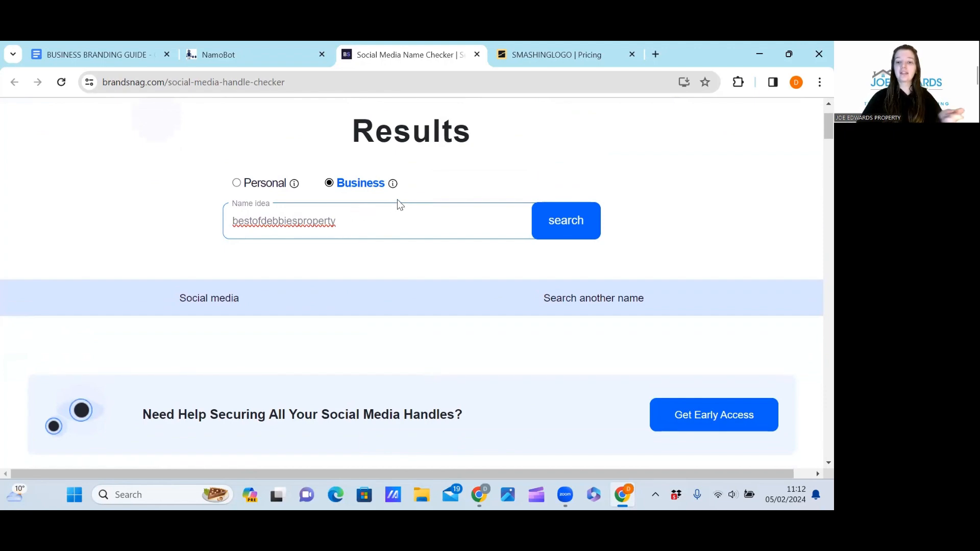
{"action": "scroll", "coordinate": [378, 204], "scroll_direction": "down", "scroll_amount": 7}
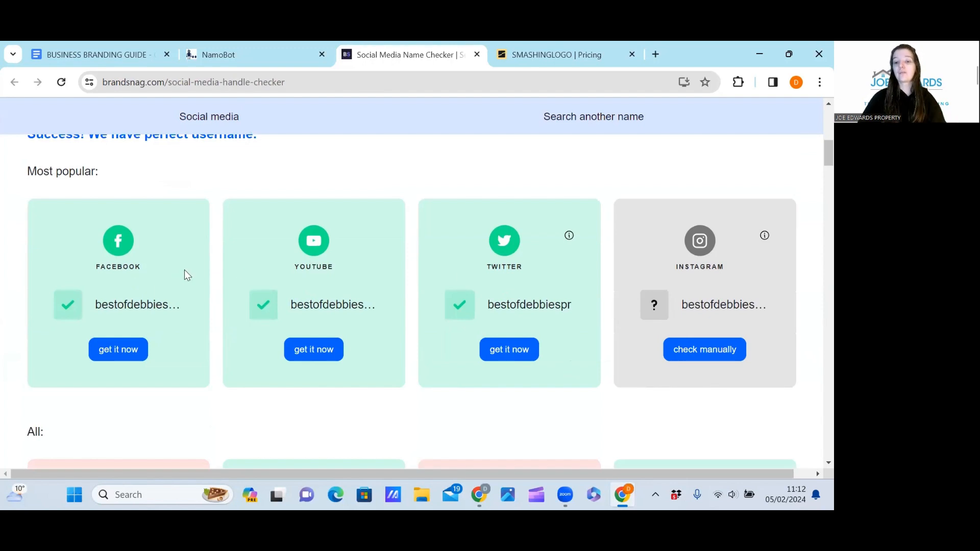
{"action": "scroll", "coordinate": [184, 270], "scroll_direction": "up", "scroll_amount": 7}
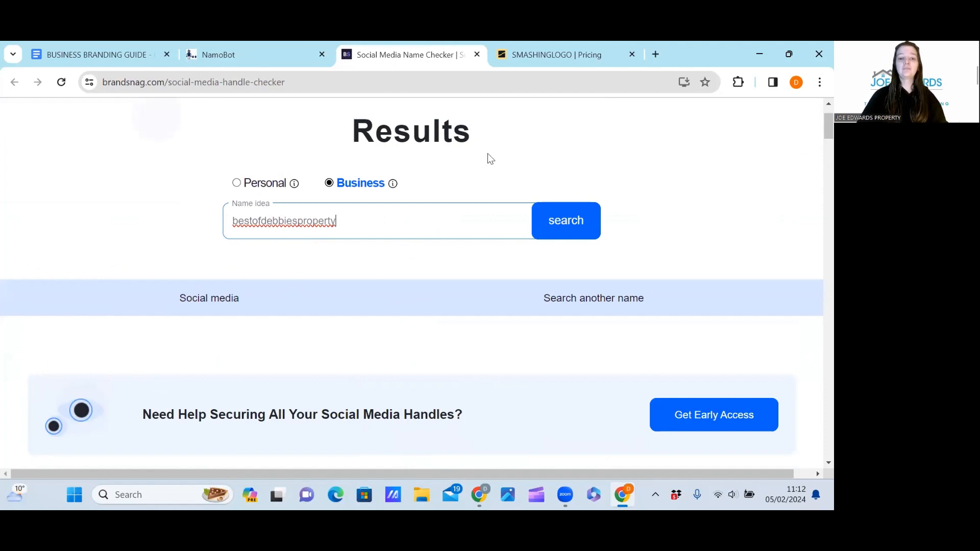
Step: Switch to the Smashing Logo pricing page and compare the features of the Trial, Lite, Business and Premium packages
{"action": "mouse_move", "coordinate": [547, 52]}
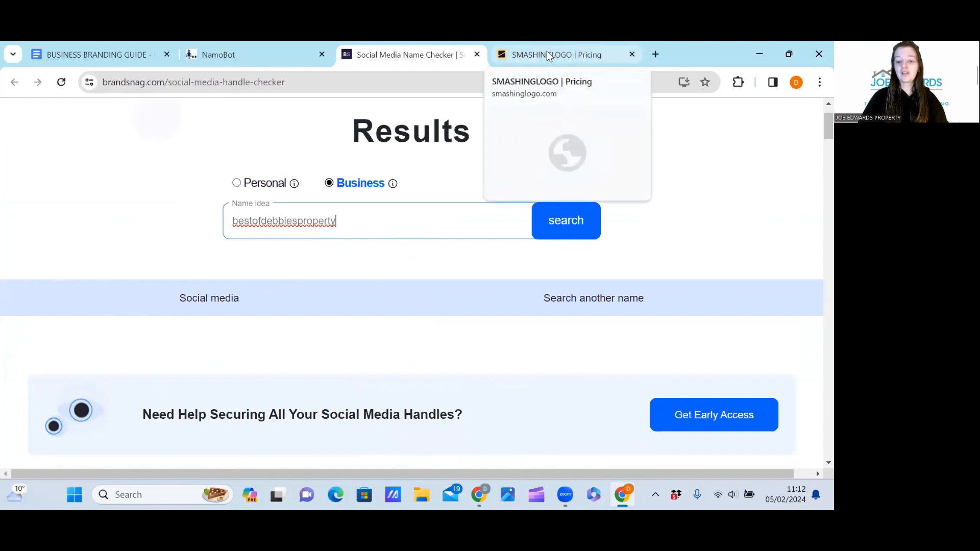
{"action": "left_click", "coordinate": [547, 52]}
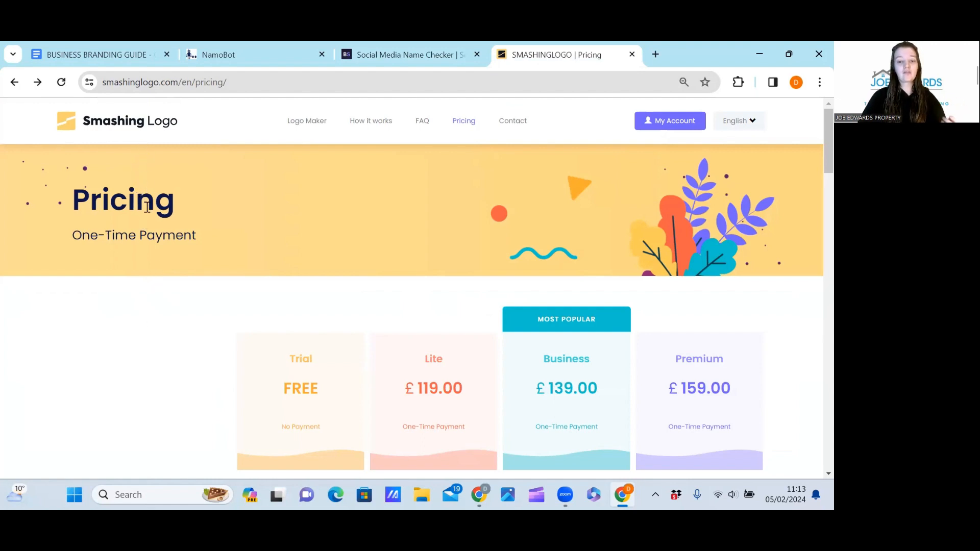
{"action": "scroll", "coordinate": [315, 307], "scroll_direction": "down", "scroll_amount": 3}
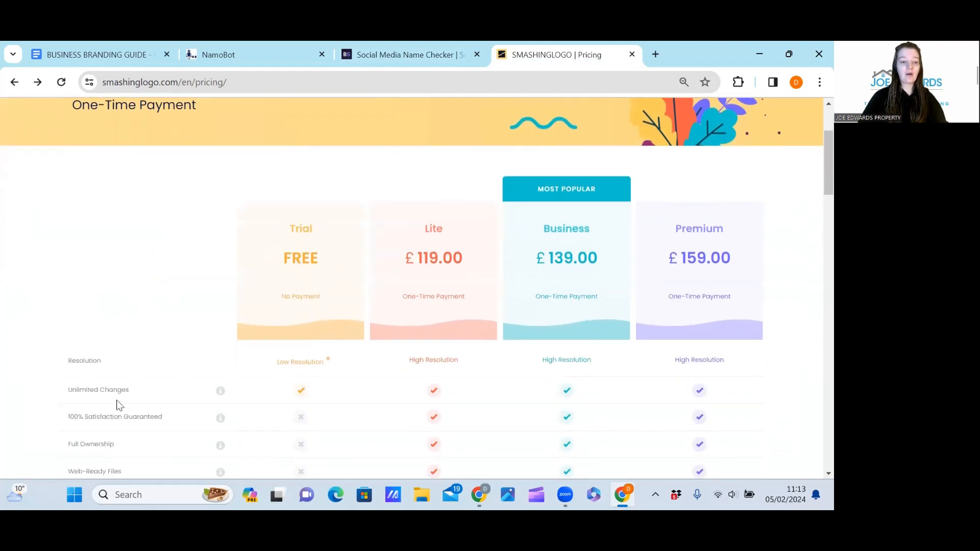
{"action": "scroll", "coordinate": [396, 399], "scroll_direction": "down", "scroll_amount": 1}
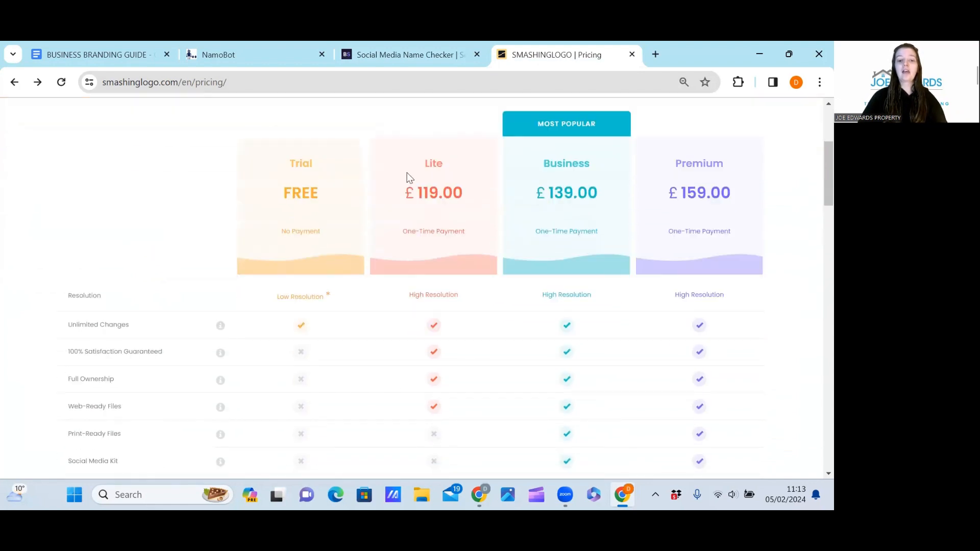
{"action": "scroll", "coordinate": [333, 288], "scroll_direction": "down", "scroll_amount": 1}
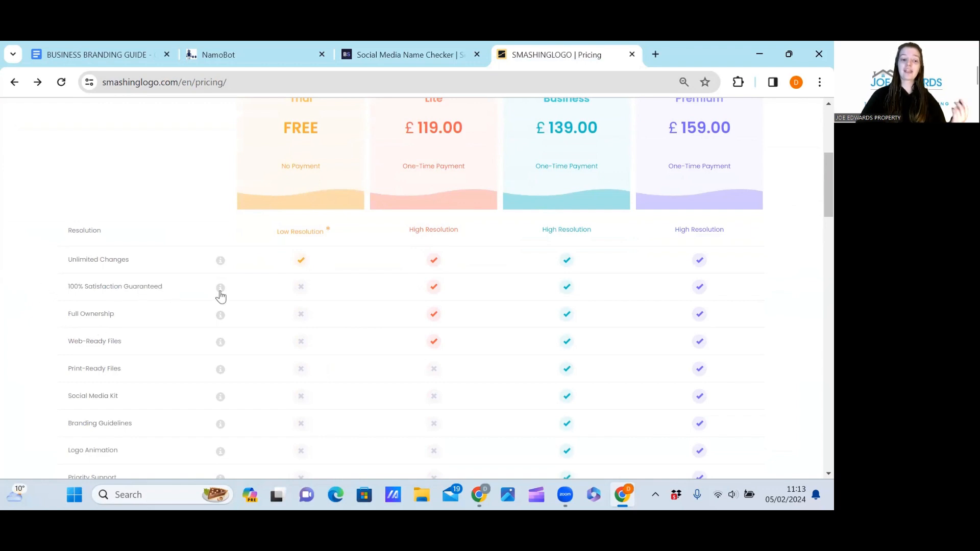
{"action": "scroll", "coordinate": [559, 287], "scroll_direction": "up", "scroll_amount": 1}
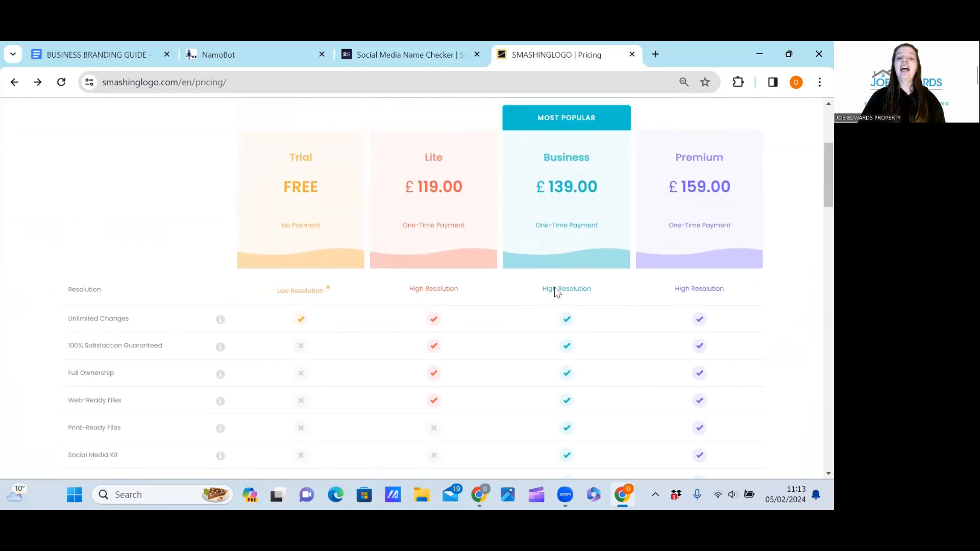
{"action": "scroll", "coordinate": [563, 155], "scroll_direction": "down", "scroll_amount": 1}
{"action": "scroll", "coordinate": [562, 213], "scroll_direction": "up", "scroll_amount": 1}
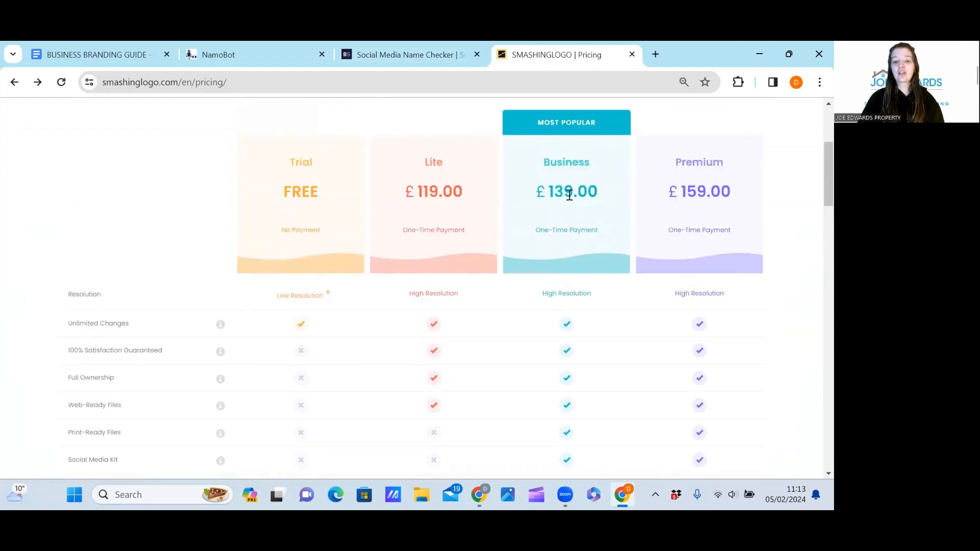
{"action": "scroll", "coordinate": [565, 253], "scroll_direction": "down", "scroll_amount": 2}
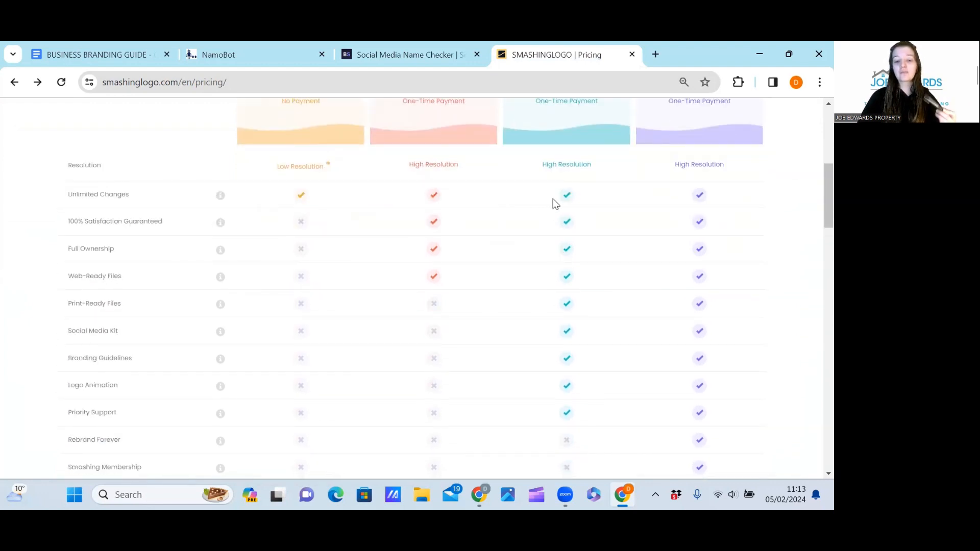
{"action": "scroll", "coordinate": [544, 255], "scroll_direction": "down", "scroll_amount": 6}
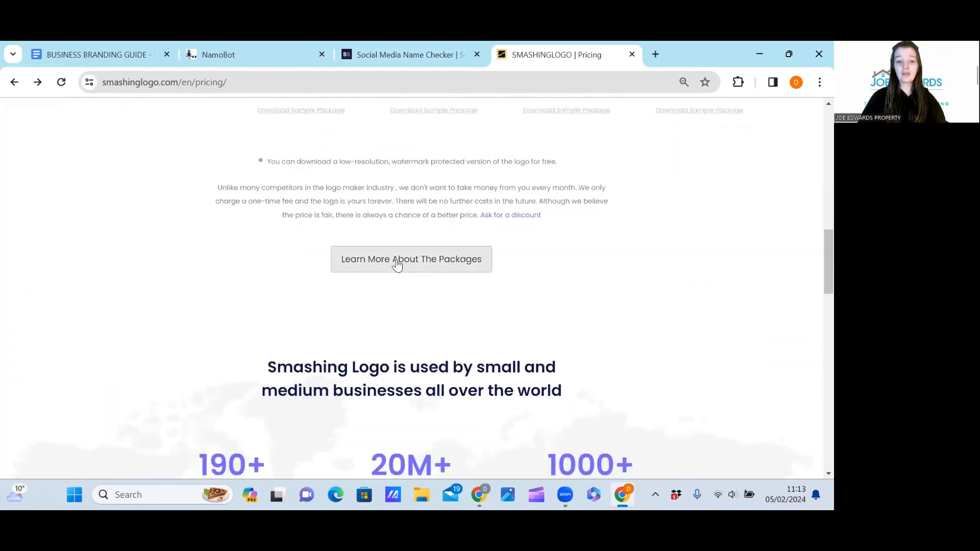
Step: Review the detailed package inclusions, examining the Branding Guidelines and Logo Animation sections, and close the overview
{"action": "left_click", "coordinate": [397, 265]}
{"action": "scroll", "coordinate": [148, 240], "scroll_direction": "down", "scroll_amount": 1}
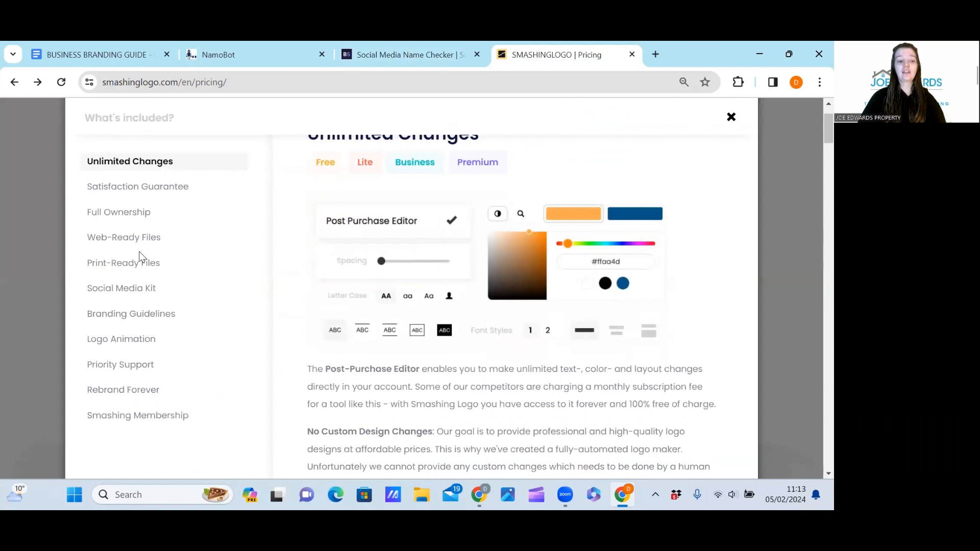
{"action": "scroll", "coordinate": [297, 342], "scroll_direction": "up", "scroll_amount": 1}
{"action": "scroll", "coordinate": [440, 290], "scroll_direction": "down", "scroll_amount": 1}
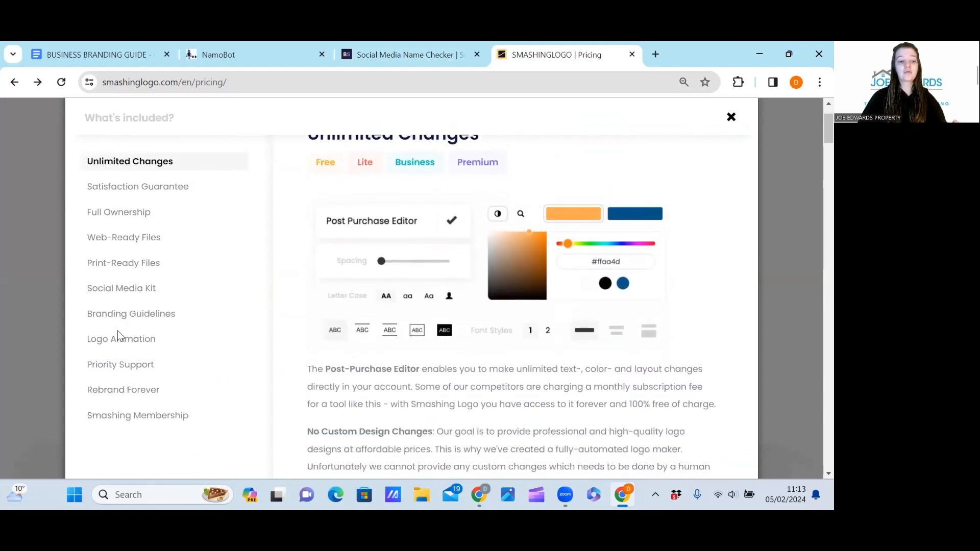
{"action": "left_click", "coordinate": [124, 314]}
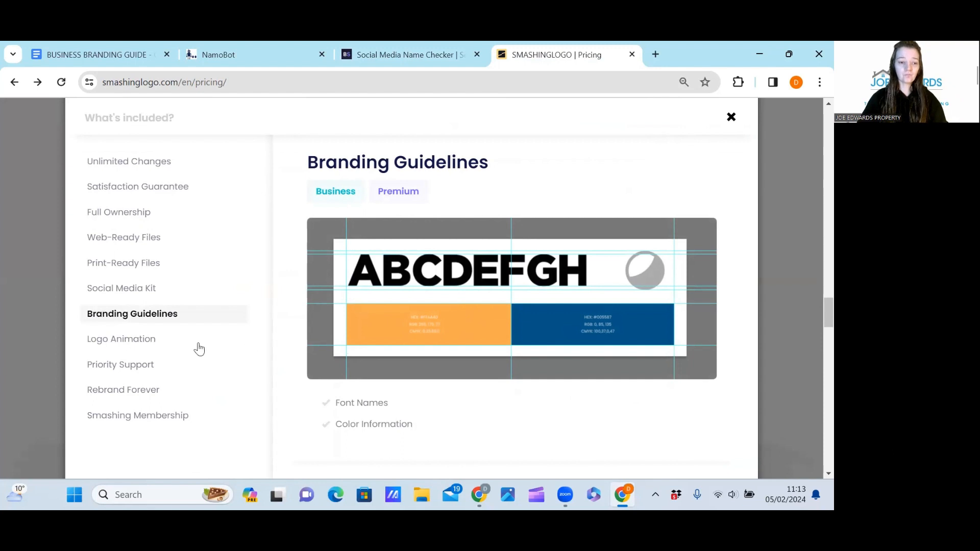
{"action": "left_click", "coordinate": [122, 340]}
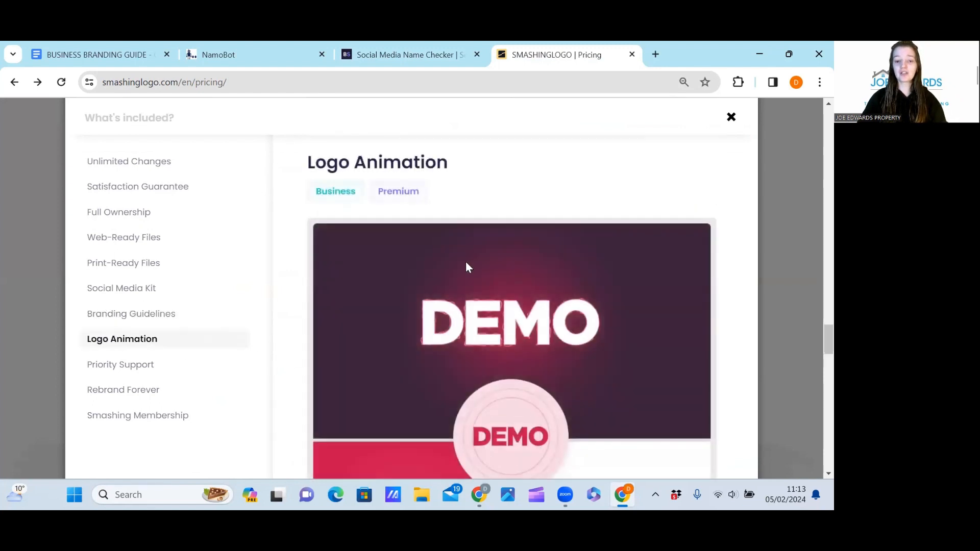
{"action": "scroll", "coordinate": [431, 269], "scroll_direction": "down", "scroll_amount": 3}
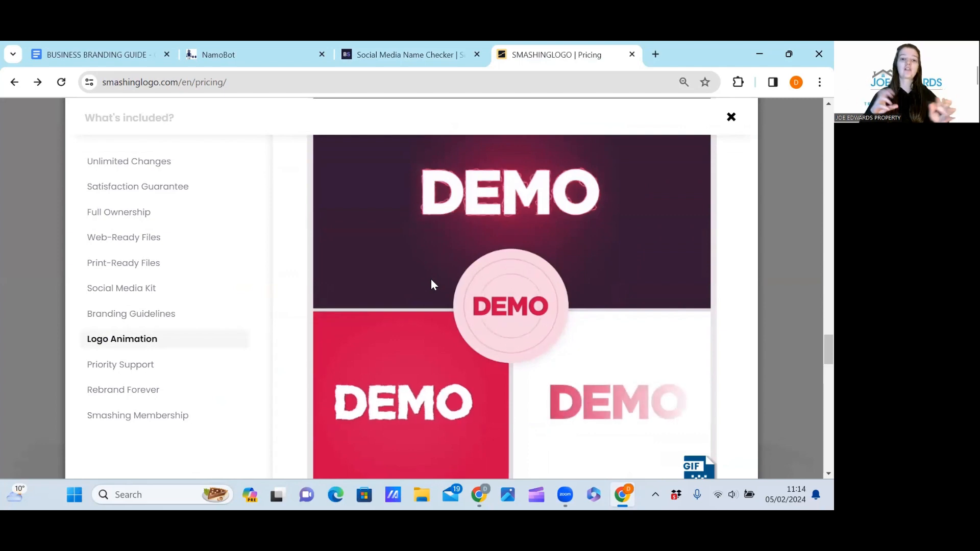
{"action": "scroll", "coordinate": [430, 282], "scroll_direction": "down", "scroll_amount": 5}
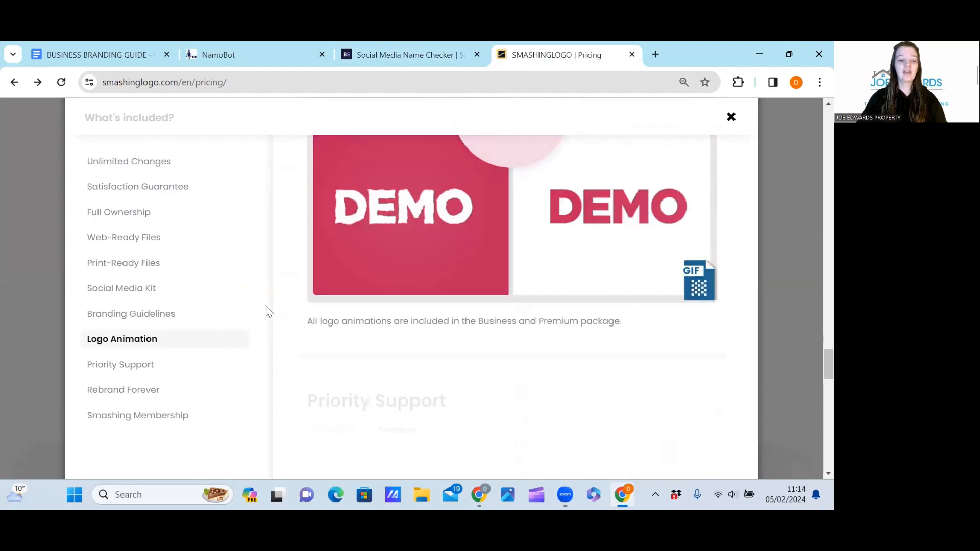
{"action": "scroll", "coordinate": [302, 346], "scroll_direction": "up", "scroll_amount": 15}
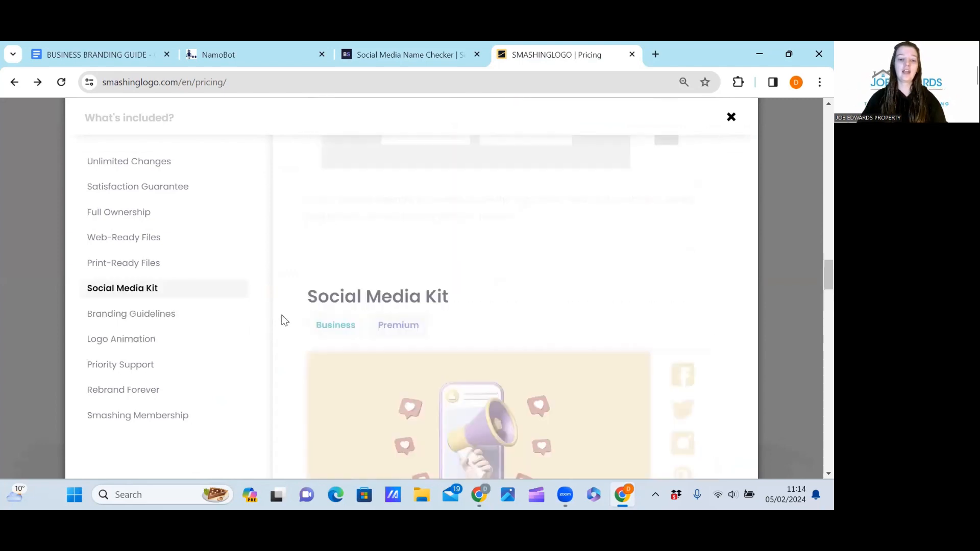
{"action": "scroll", "coordinate": [138, 299], "scroll_direction": "up", "scroll_amount": 15}
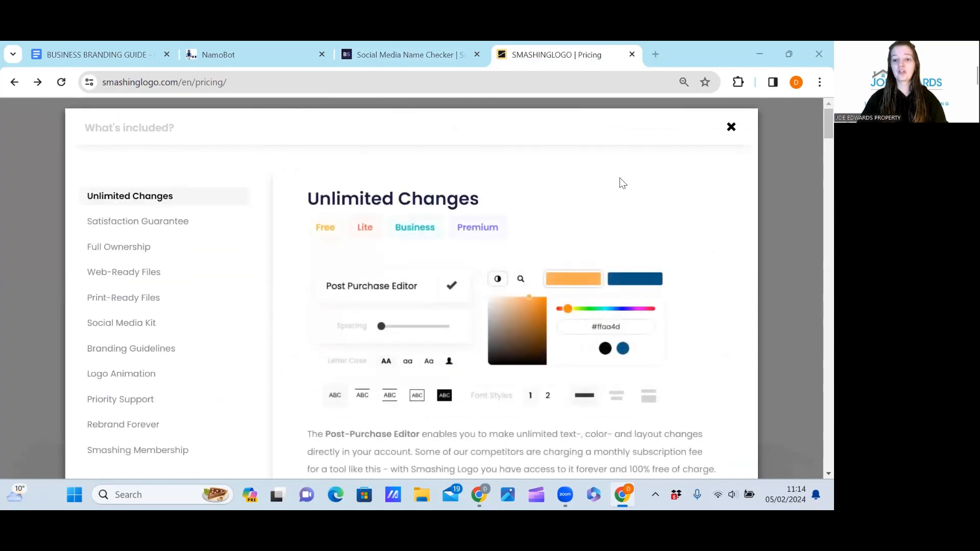
{"action": "key", "text": "Escape"}
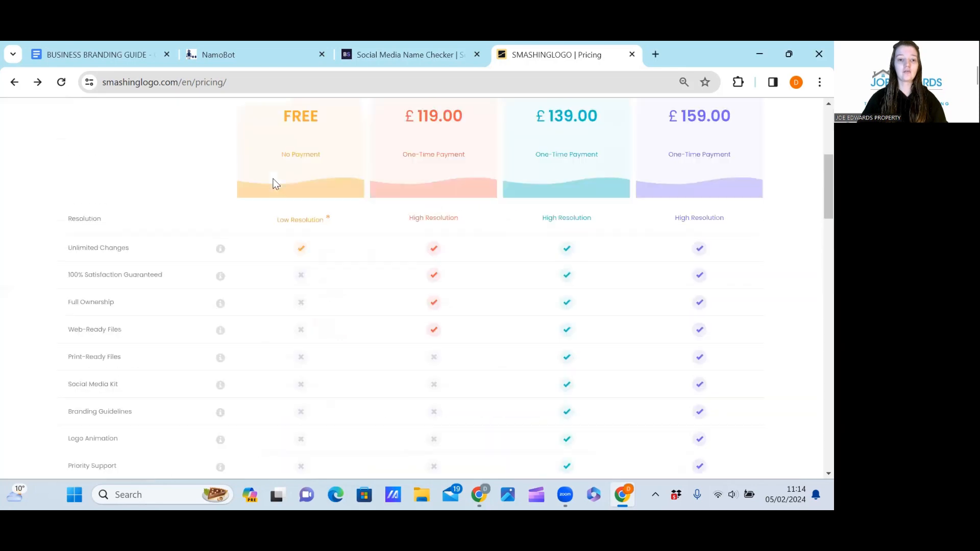
Step: Start the Logo Maker and submit the logo name "best of debbie property" without a slogan
{"action": "scroll", "coordinate": [273, 181], "scroll_direction": "up", "scroll_amount": 5}
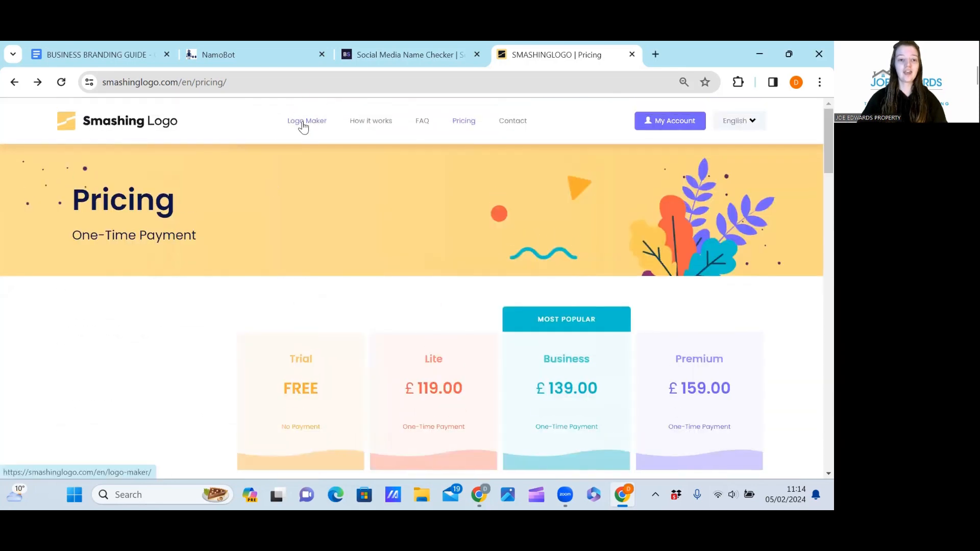
{"action": "left_click", "coordinate": [303, 122]}
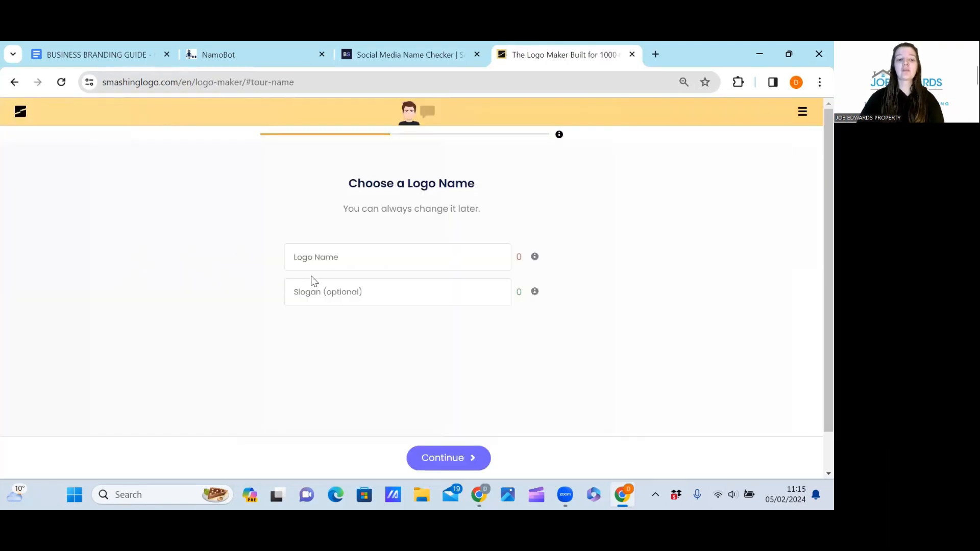
{"action": "left_click", "coordinate": [332, 263]}
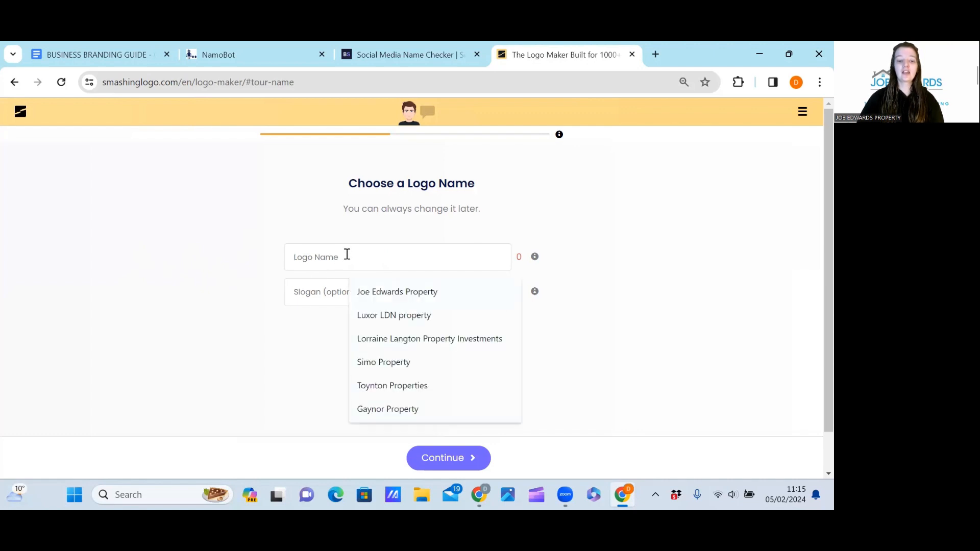
{"action": "left_click", "coordinate": [212, 274]}
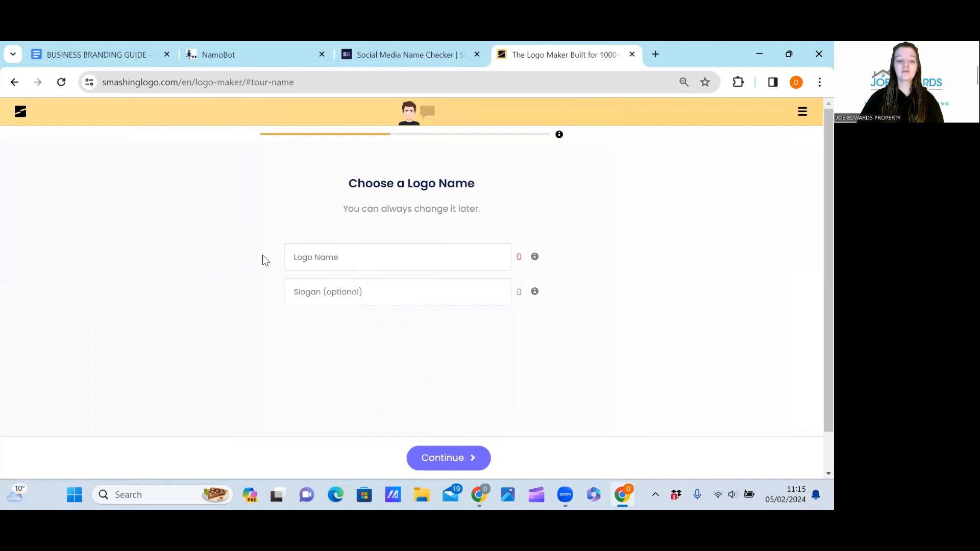
{"action": "left_click", "coordinate": [321, 256]}
{"action": "type", "text": "b"}
{"action": "left_click", "coordinate": [378, 289]}
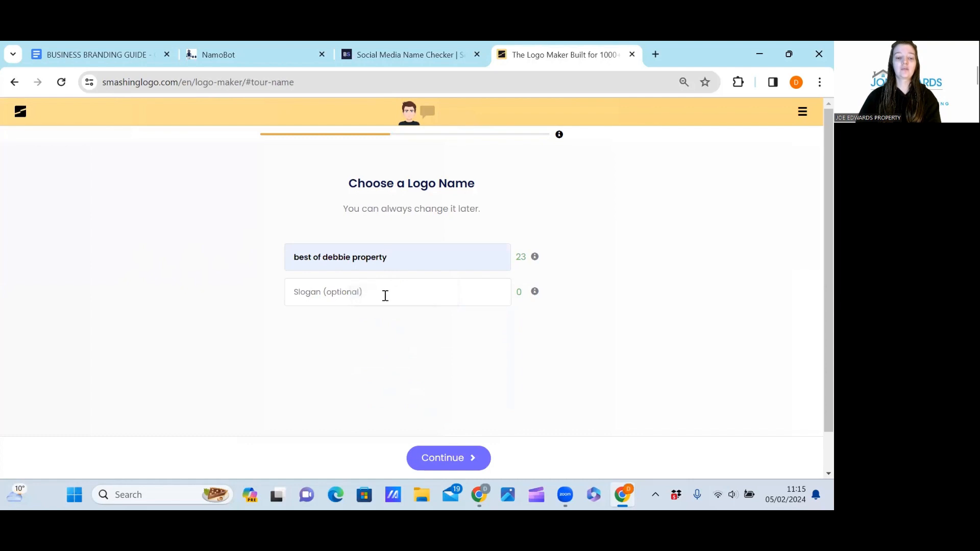
{"action": "left_click", "coordinate": [384, 296]}
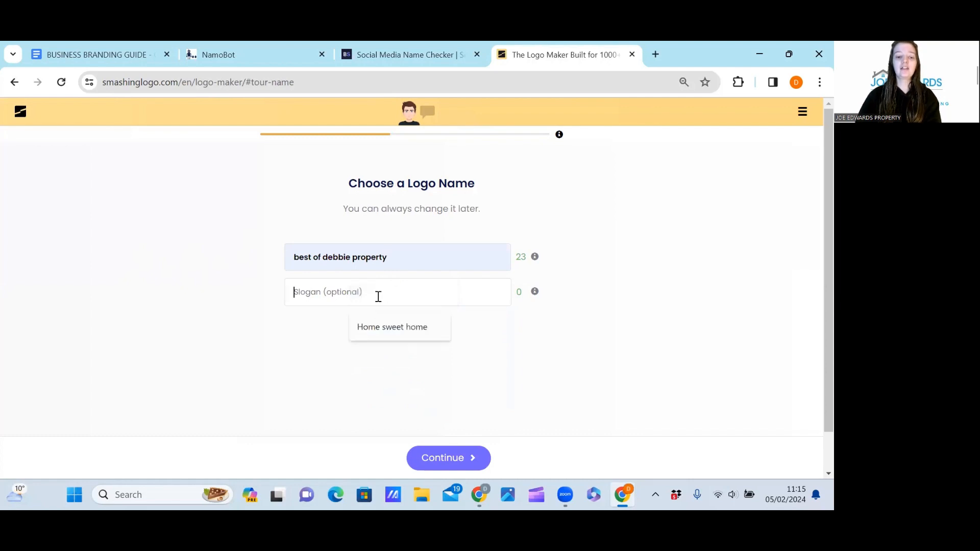
{"action": "left_click", "coordinate": [490, 376]}
{"action": "left_click", "coordinate": [462, 460]}
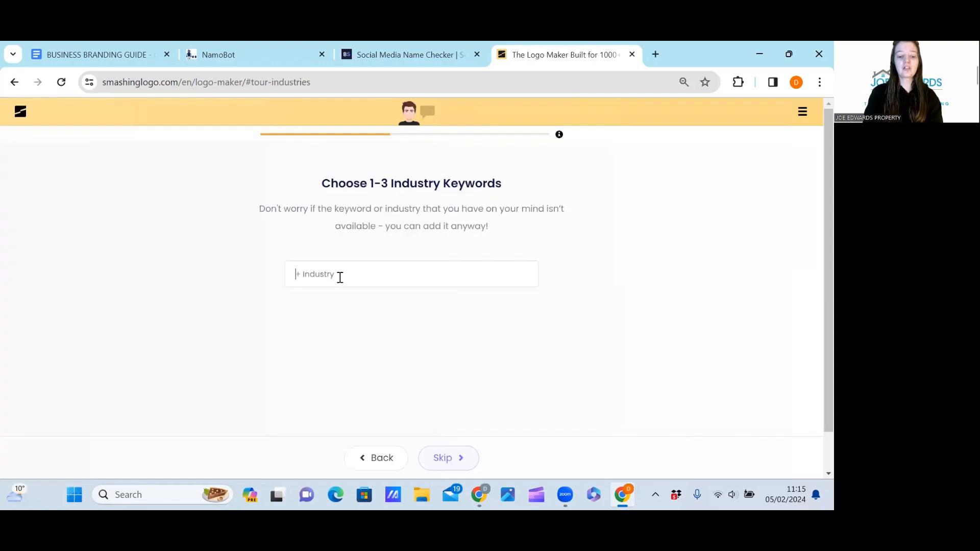
Step: Add "Property investment" and "Property administrator" as industry keywords and continue to the brand images
{"action": "type", "text": "Property"}
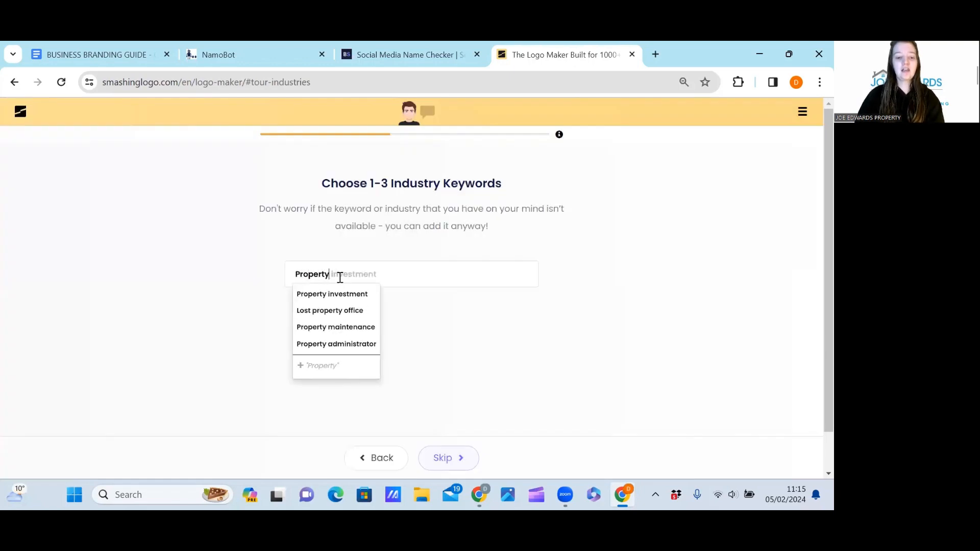
{"action": "left_click", "coordinate": [356, 293]}
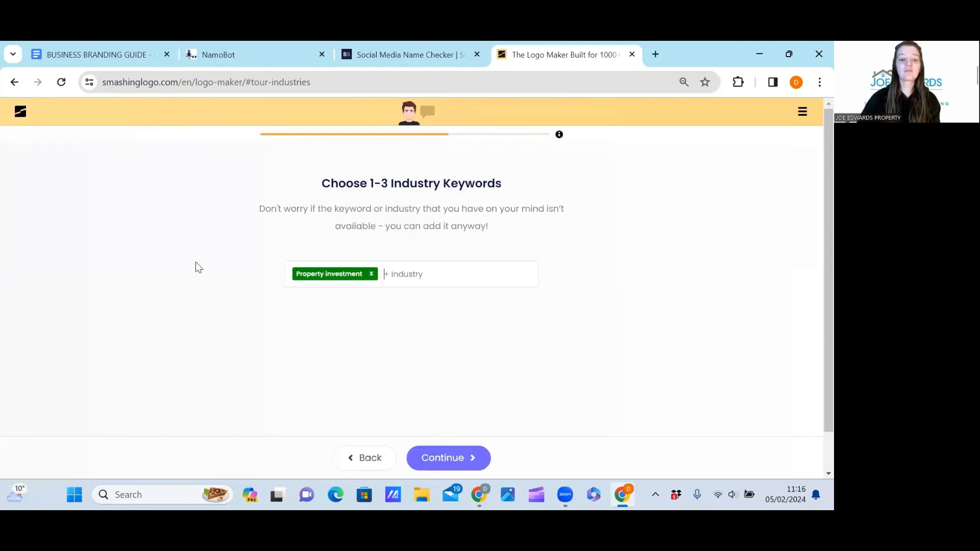
{"action": "type", "text": "property"}
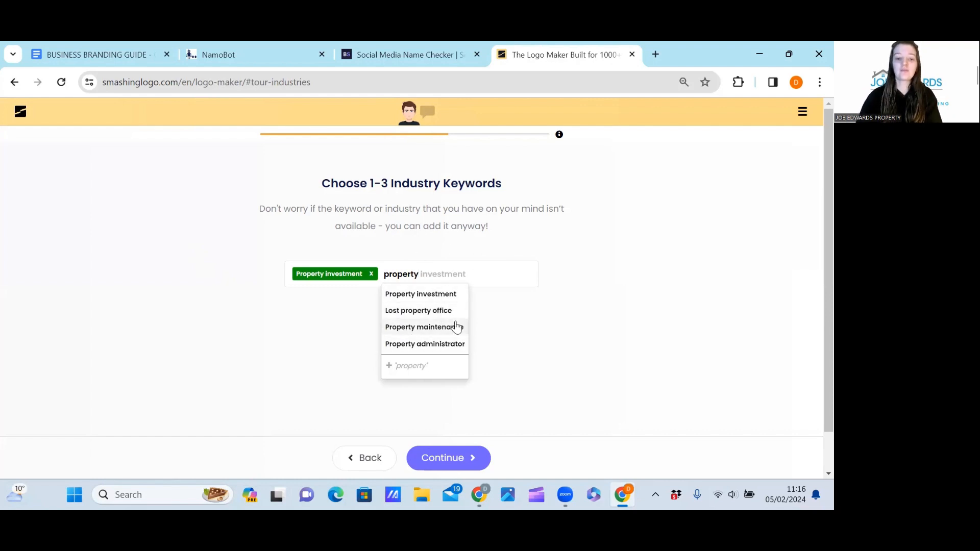
{"action": "left_click", "coordinate": [409, 344]}
{"action": "left_click", "coordinate": [440, 459]}
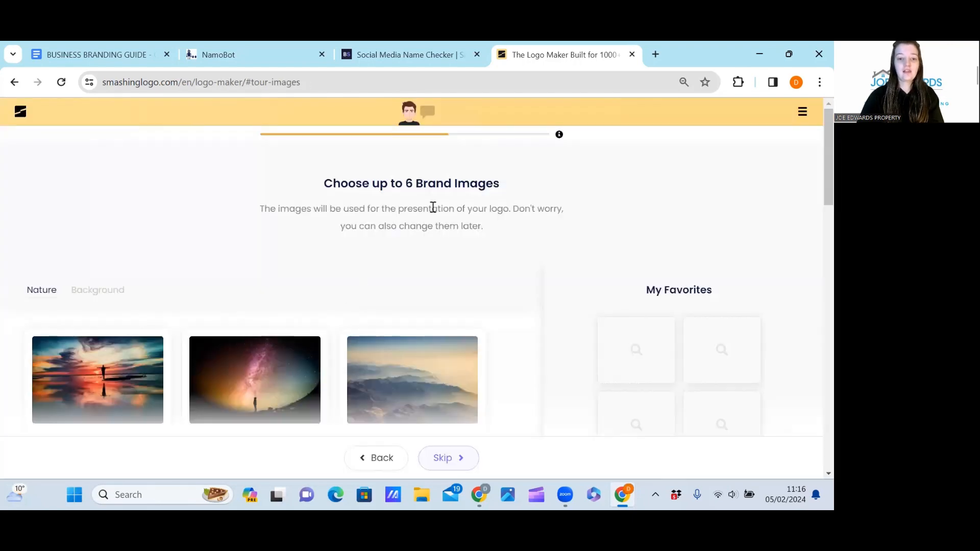
Step: Add the yellow and orange sunset mountain picture from the Nature images to the brand image favorites
{"action": "scroll", "coordinate": [294, 281], "scroll_direction": "down", "scroll_amount": 3}
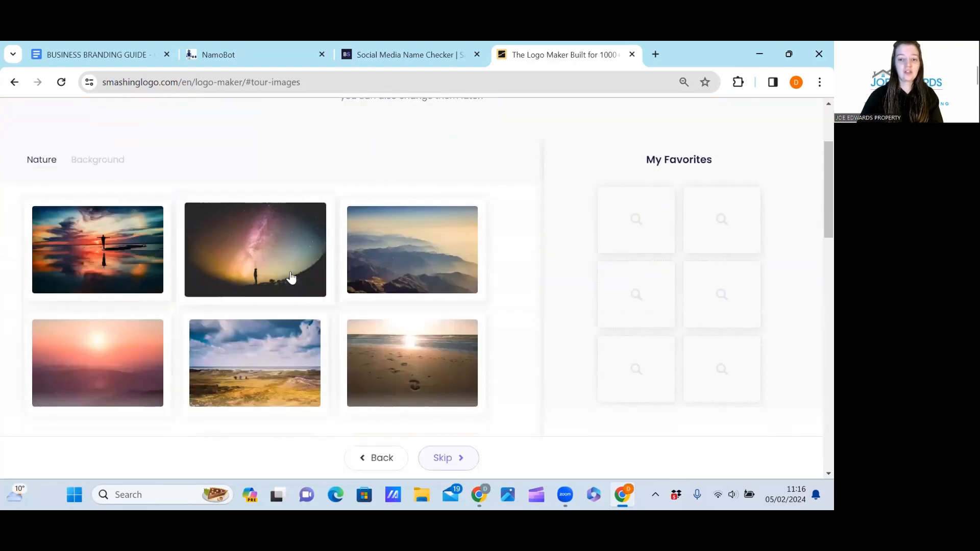
{"action": "scroll", "coordinate": [291, 277], "scroll_direction": "up", "scroll_amount": 1}
{"action": "scroll", "coordinate": [291, 277], "scroll_direction": "down", "scroll_amount": 6}
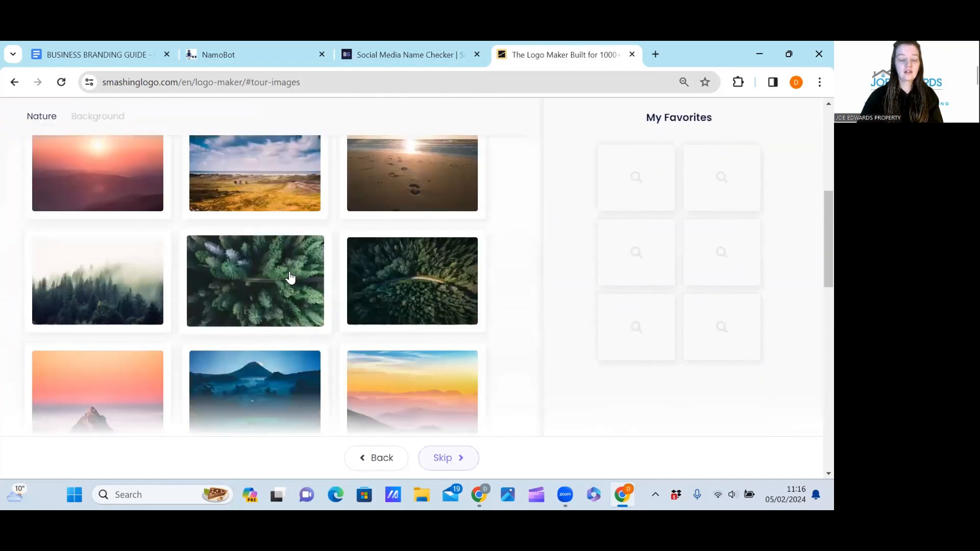
{"action": "left_click", "coordinate": [383, 215]}
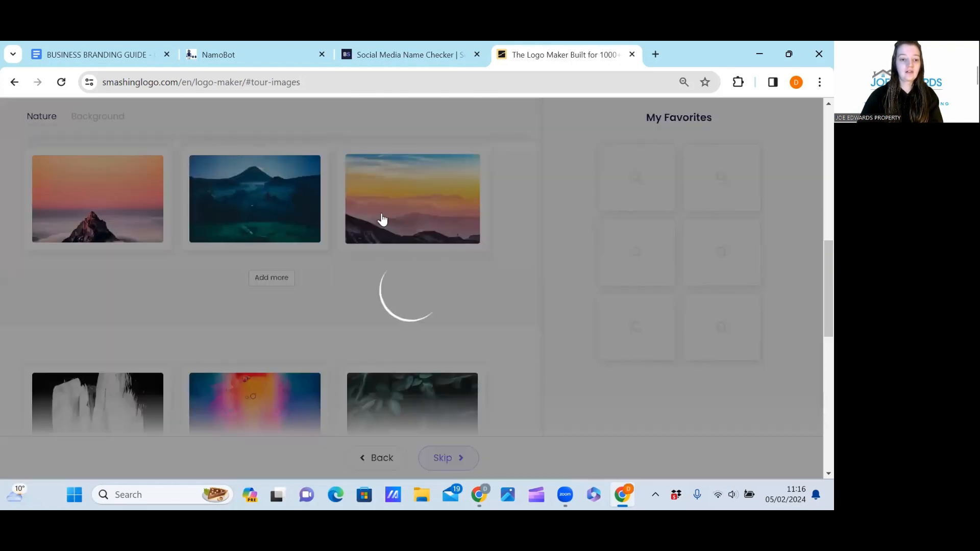
Step: Load more Background images and add the dark teal texture and the pink blurred-lights picture to the favorites
{"action": "scroll", "coordinate": [281, 260], "scroll_direction": "down", "scroll_amount": 3}
{"action": "scroll", "coordinate": [278, 258], "scroll_direction": "down", "scroll_amount": 5}
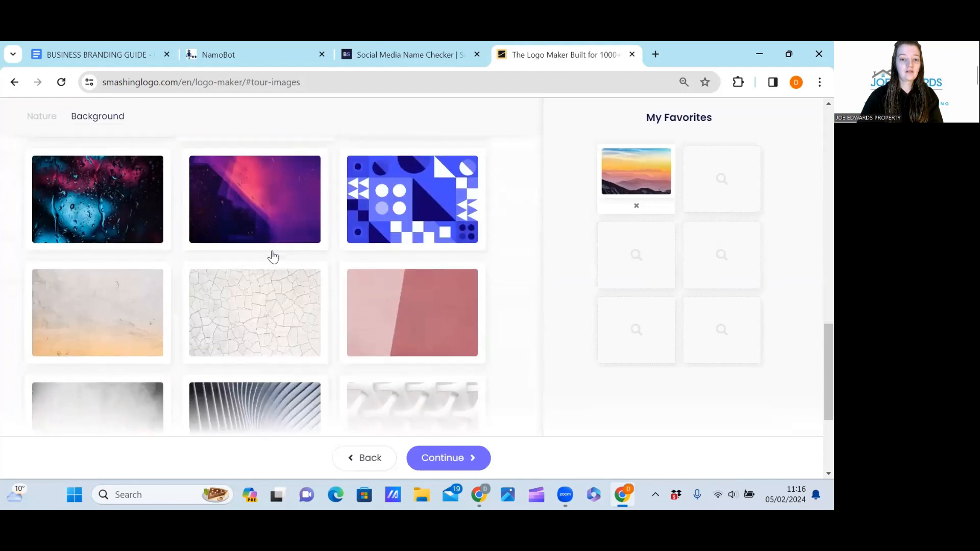
{"action": "scroll", "coordinate": [276, 284], "scroll_direction": "down", "scroll_amount": 1}
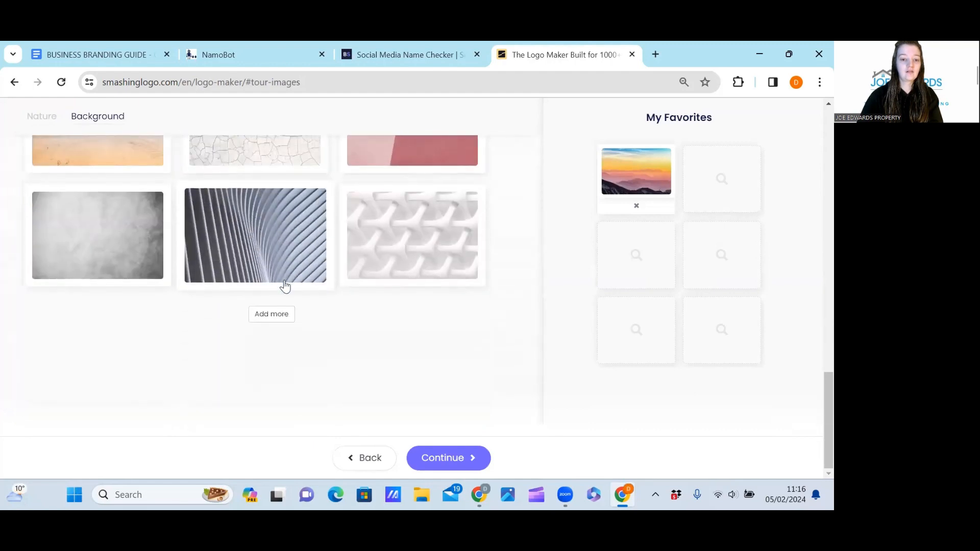
{"action": "left_click", "coordinate": [274, 314]}
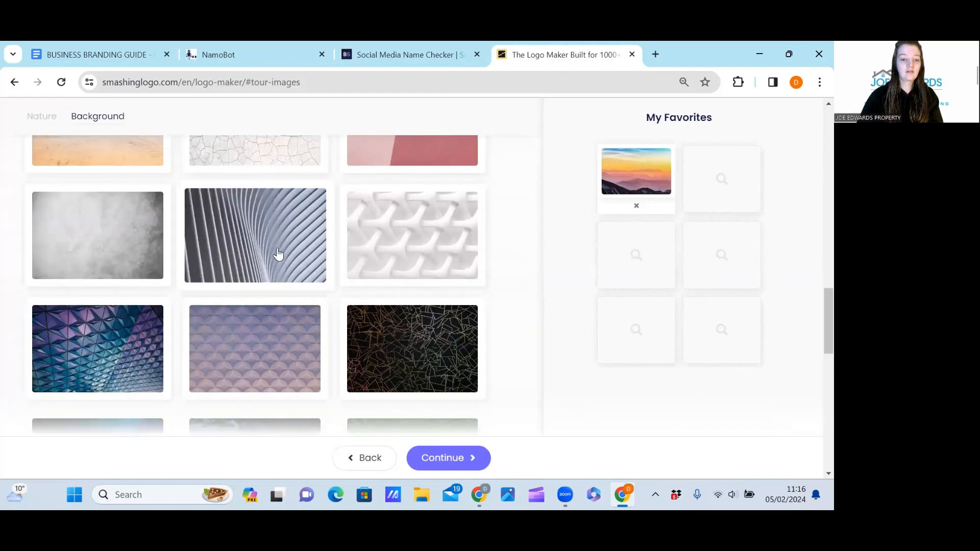
{"action": "scroll", "coordinate": [175, 252], "scroll_direction": "down", "scroll_amount": 2}
{"action": "scroll", "coordinate": [214, 282], "scroll_direction": "down", "scroll_amount": 2}
{"action": "left_click", "coordinate": [138, 208]}
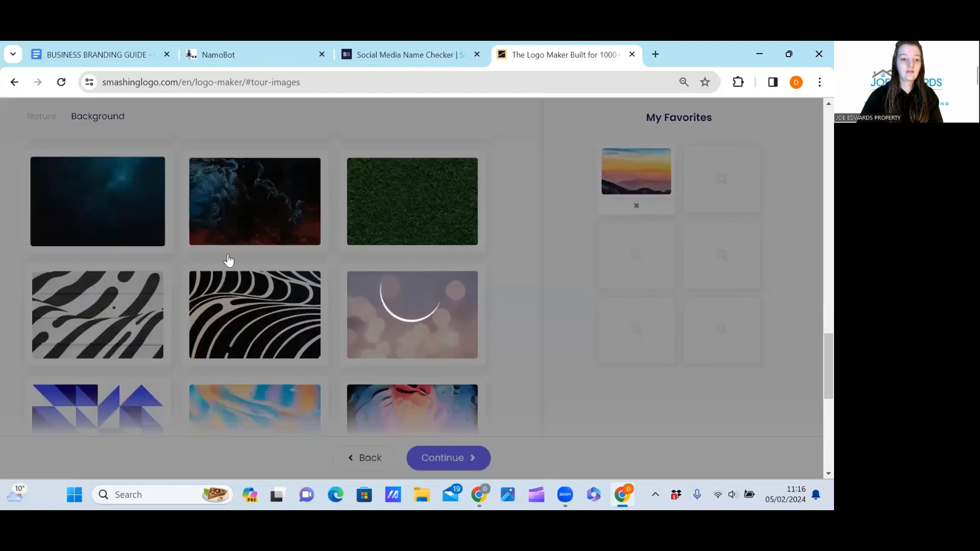
{"action": "left_click", "coordinate": [385, 328]}
Step: Add the colourful droplet abstract and the blue-red wavy line background to the favorites, and continue to the virtual designers
{"action": "scroll", "coordinate": [313, 310], "scroll_direction": "down", "scroll_amount": 3}
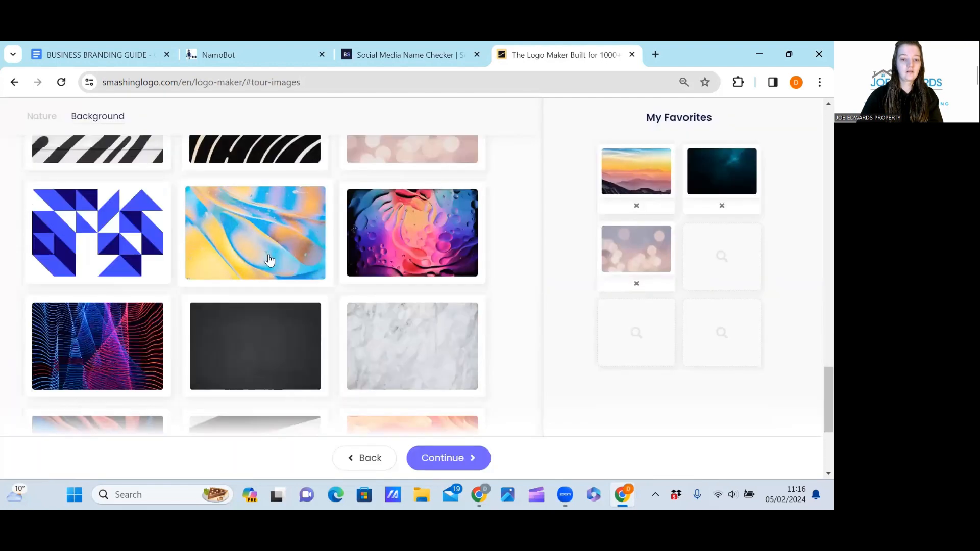
{"action": "left_click", "coordinate": [415, 267]}
{"action": "scroll", "coordinate": [274, 280], "scroll_direction": "down", "scroll_amount": 3}
{"action": "left_click", "coordinate": [131, 189]}
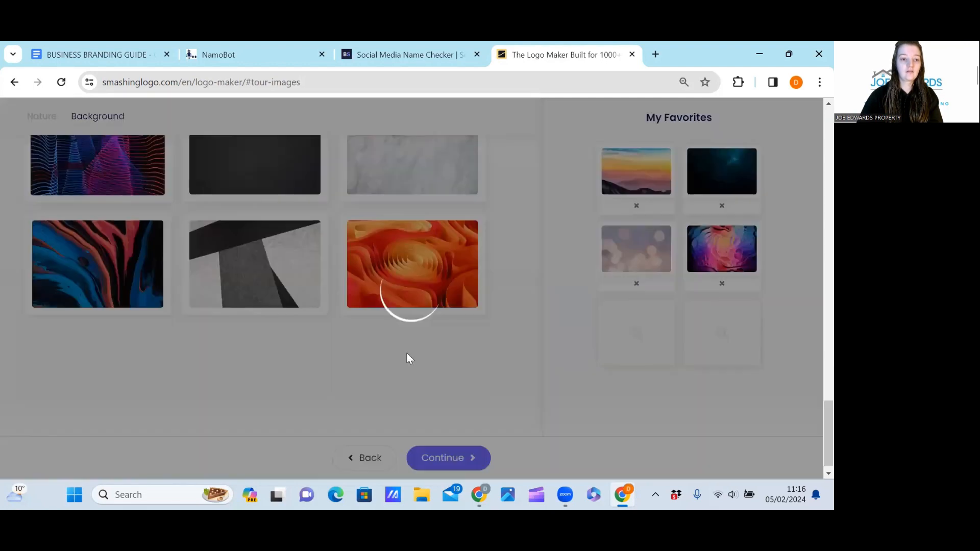
{"action": "left_click", "coordinate": [472, 462]}
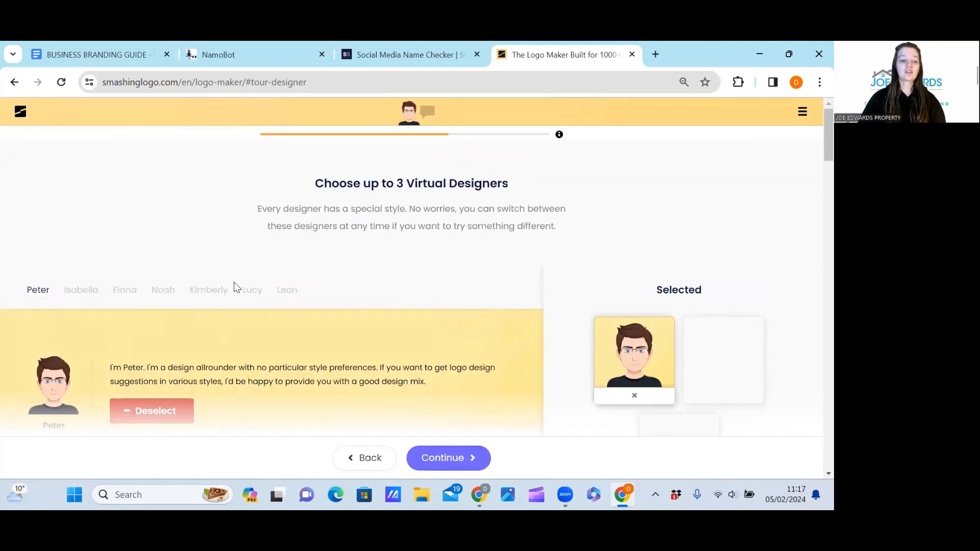
Step: Review the style descriptions and sample logos of all the virtual designers, from Peter through to Leon
{"action": "scroll", "coordinate": [179, 273], "scroll_direction": "down", "scroll_amount": 1}
{"action": "scroll", "coordinate": [161, 265], "scroll_direction": "down", "scroll_amount": 1}
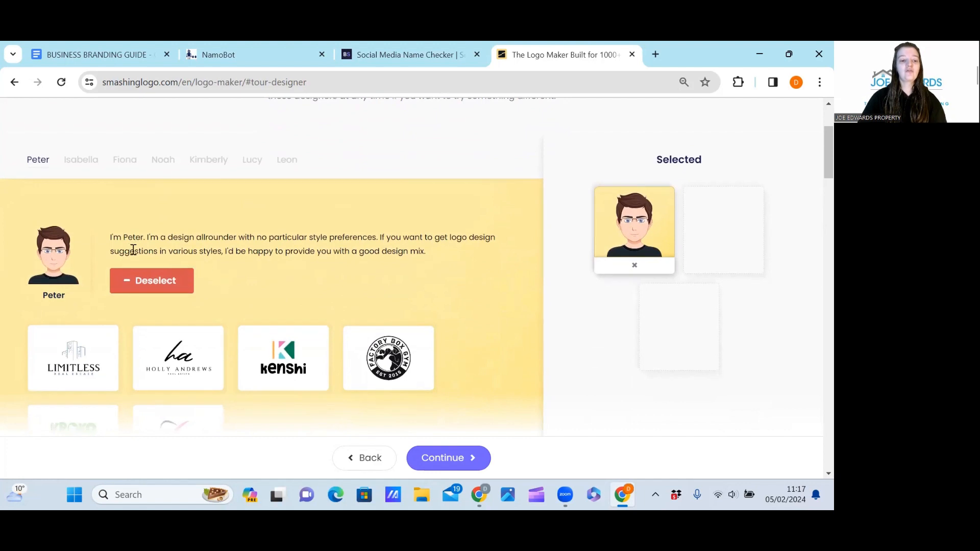
{"action": "scroll", "coordinate": [207, 258], "scroll_direction": "down", "scroll_amount": 1}
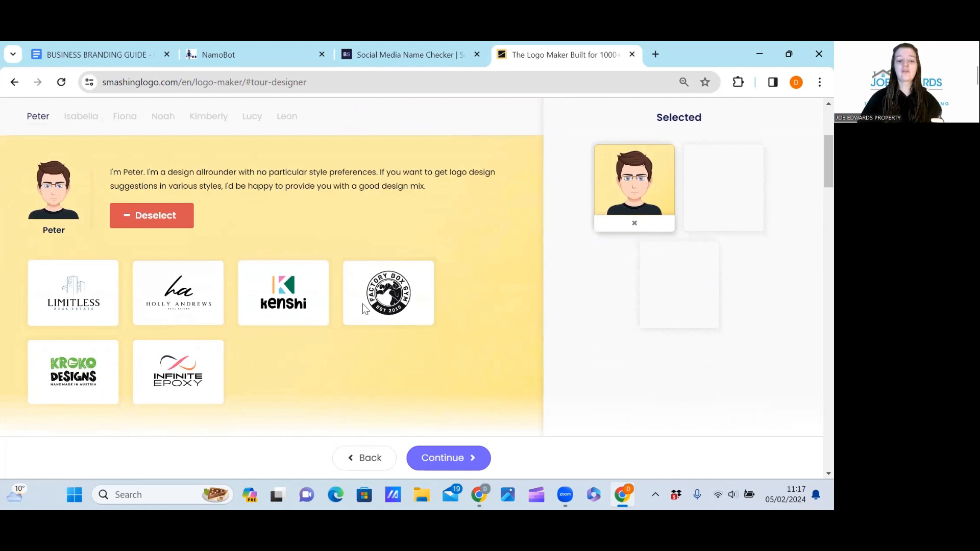
{"action": "scroll", "coordinate": [386, 298], "scroll_direction": "down", "scroll_amount": 20}
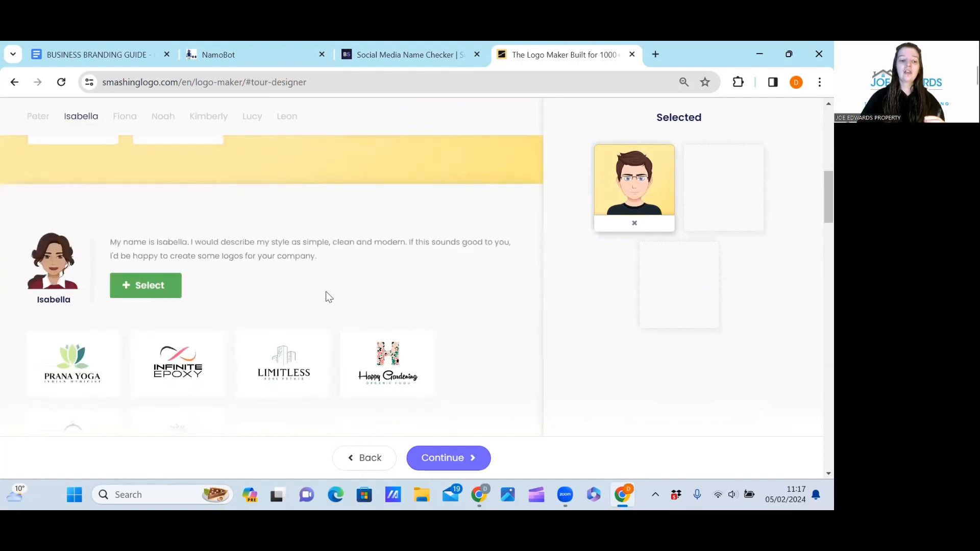
{"action": "scroll", "coordinate": [227, 305], "scroll_direction": "down", "scroll_amount": 6}
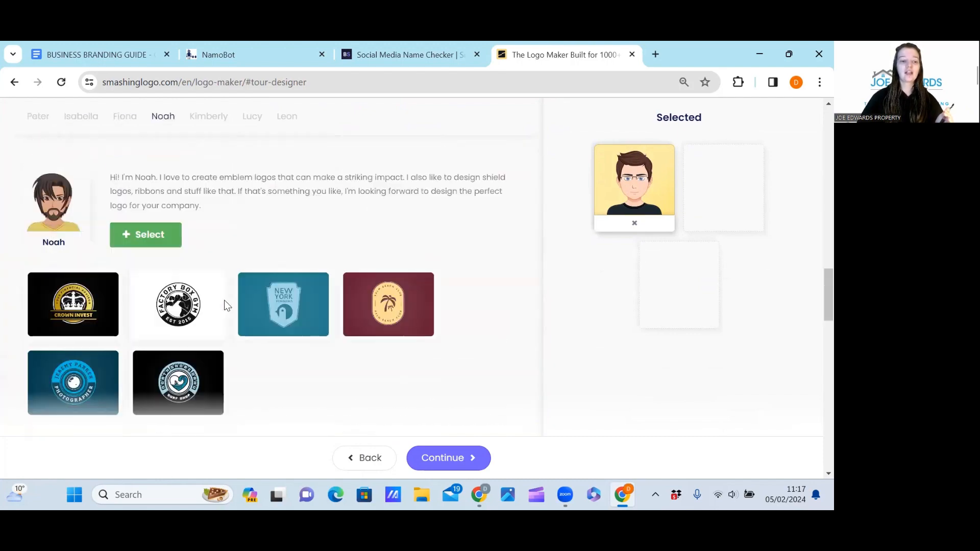
{"action": "scroll", "coordinate": [148, 275], "scroll_direction": "up", "scroll_amount": 2}
{"action": "scroll", "coordinate": [178, 187], "scroll_direction": "up", "scroll_amount": 1}
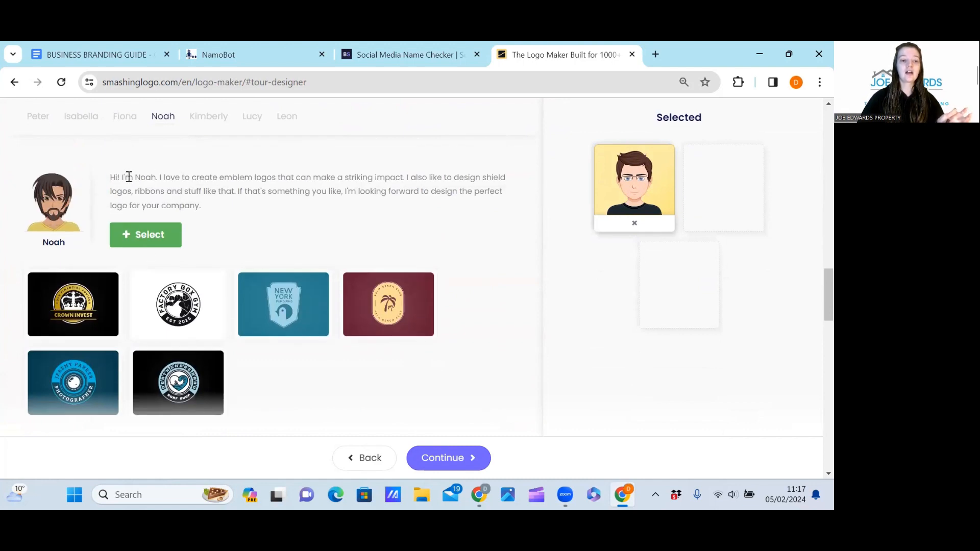
{"action": "left_click_drag", "start_coordinate": [192, 177], "coordinate": [410, 182]}
{"action": "left_click", "coordinate": [388, 217]}
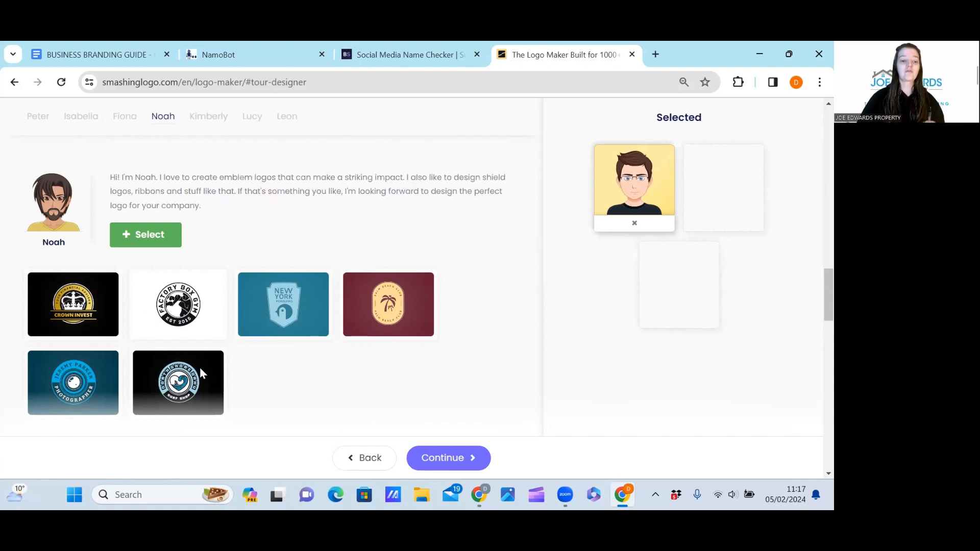
{"action": "scroll", "coordinate": [276, 361], "scroll_direction": "down", "scroll_amount": 3}
{"action": "scroll", "coordinate": [276, 362], "scroll_direction": "down", "scroll_amount": 4}
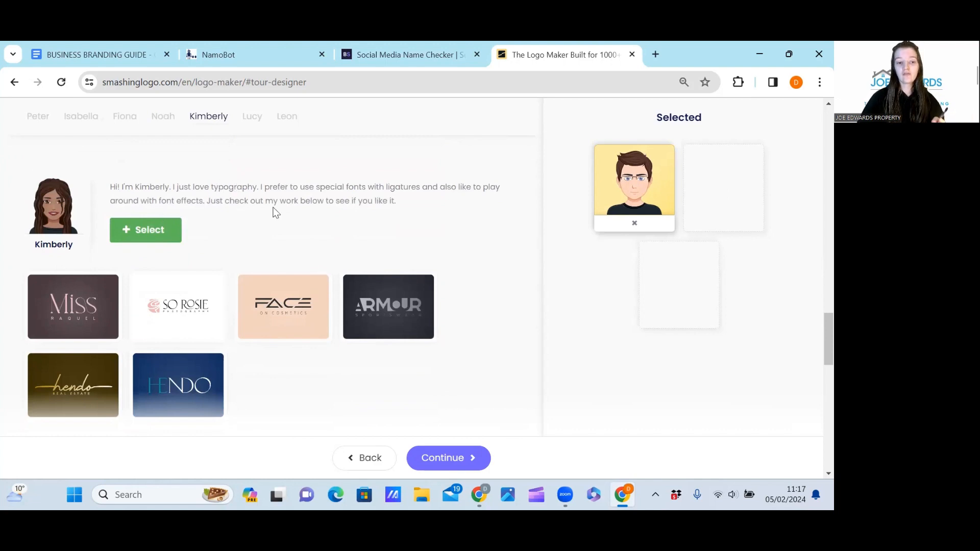
{"action": "scroll", "coordinate": [212, 267], "scroll_direction": "down", "scroll_amount": 8}
{"action": "scroll", "coordinate": [194, 260], "scroll_direction": "up", "scroll_amount": 3}
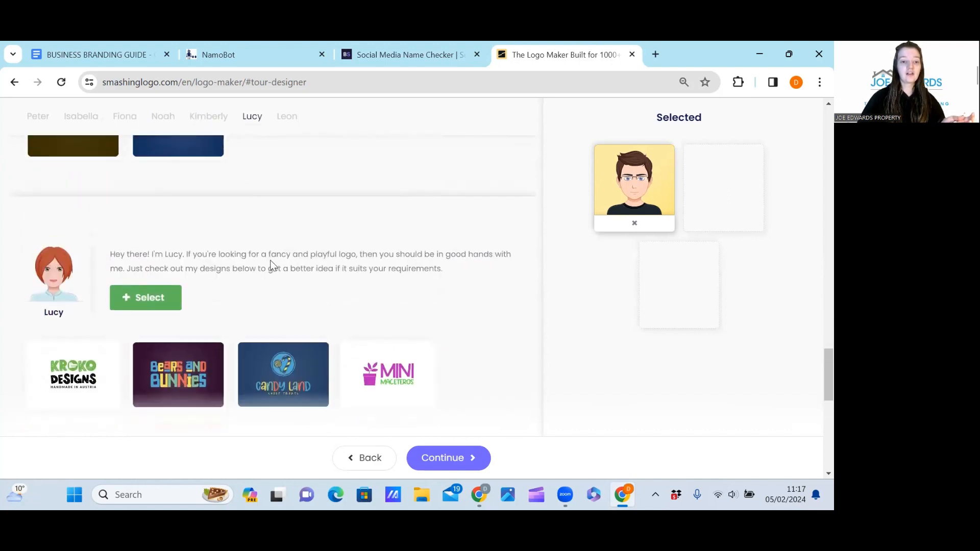
{"action": "scroll", "coordinate": [306, 273], "scroll_direction": "down", "scroll_amount": 1}
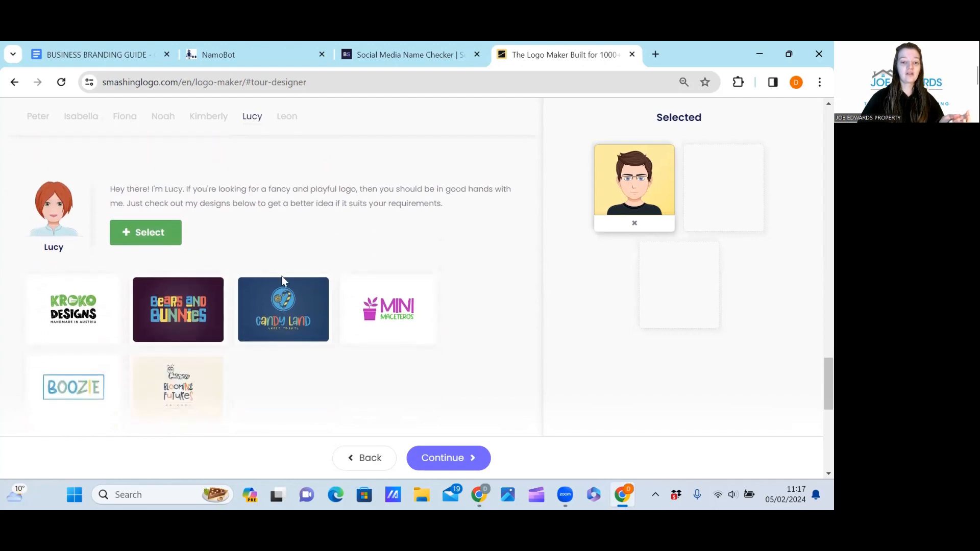
{"action": "scroll", "coordinate": [286, 315], "scroll_direction": "down", "scroll_amount": 6}
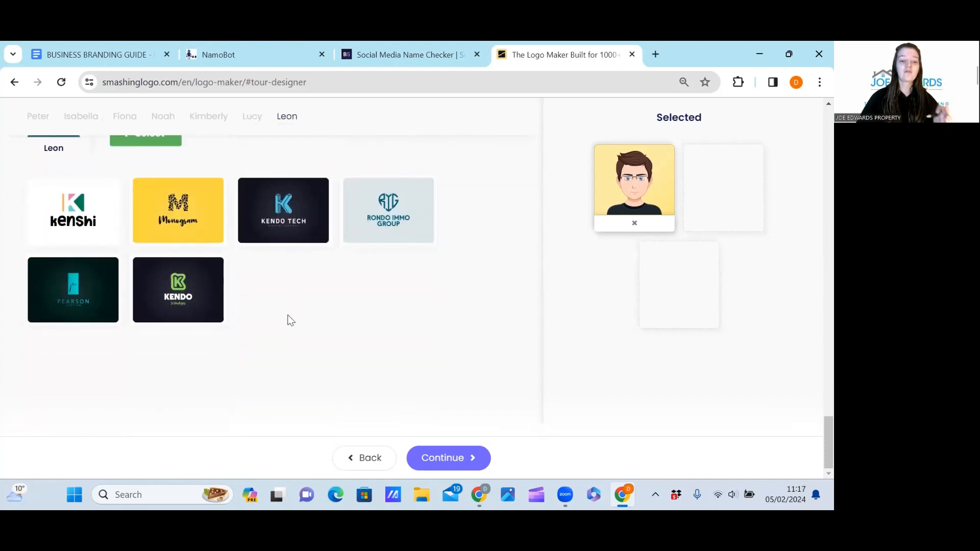
Step: Return to Peter's sample logos, keep him as the only selected virtual designer, and continue to the brand attributes
{"action": "scroll", "coordinate": [286, 322], "scroll_direction": "up", "scroll_amount": 20}
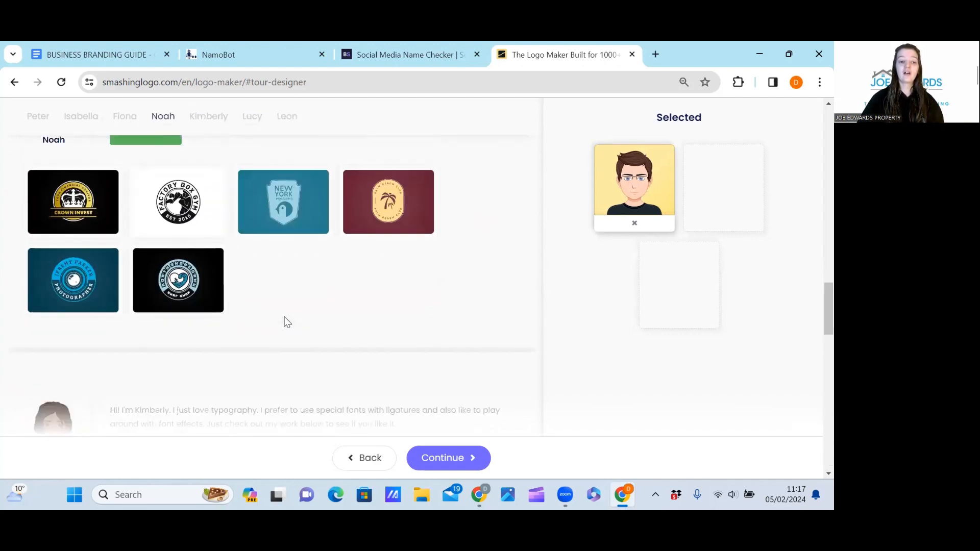
{"action": "scroll", "coordinate": [281, 324], "scroll_direction": "up", "scroll_amount": 10}
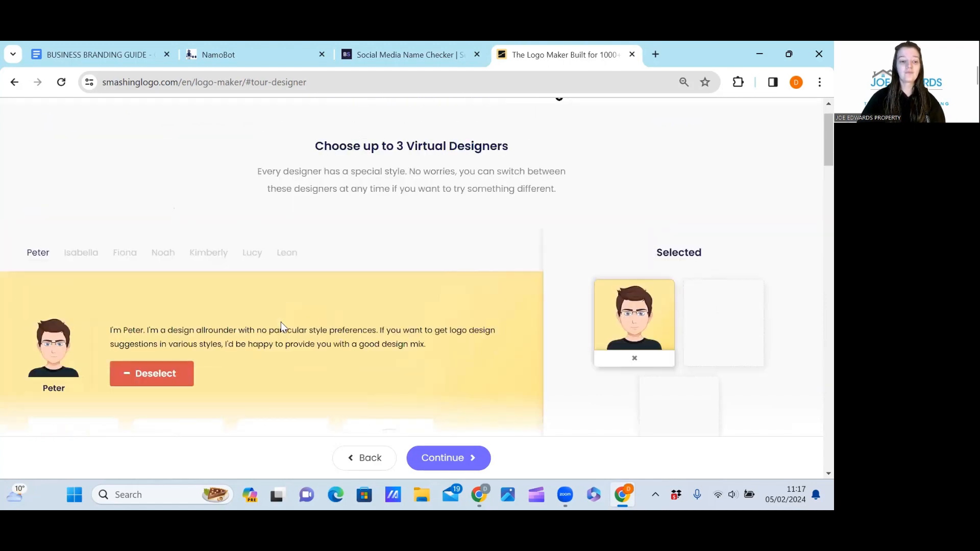
{"action": "scroll", "coordinate": [138, 292], "scroll_direction": "down", "scroll_amount": 3}
{"action": "scroll", "coordinate": [138, 292], "scroll_direction": "down", "scroll_amount": 1}
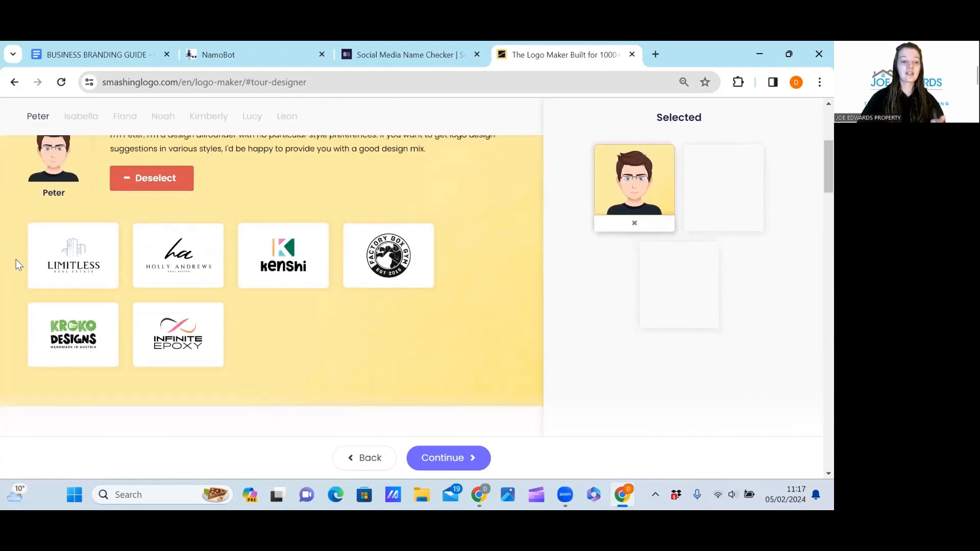
{"action": "scroll", "coordinate": [271, 293], "scroll_direction": "down", "scroll_amount": 2}
{"action": "scroll", "coordinate": [236, 286], "scroll_direction": "up", "scroll_amount": 2}
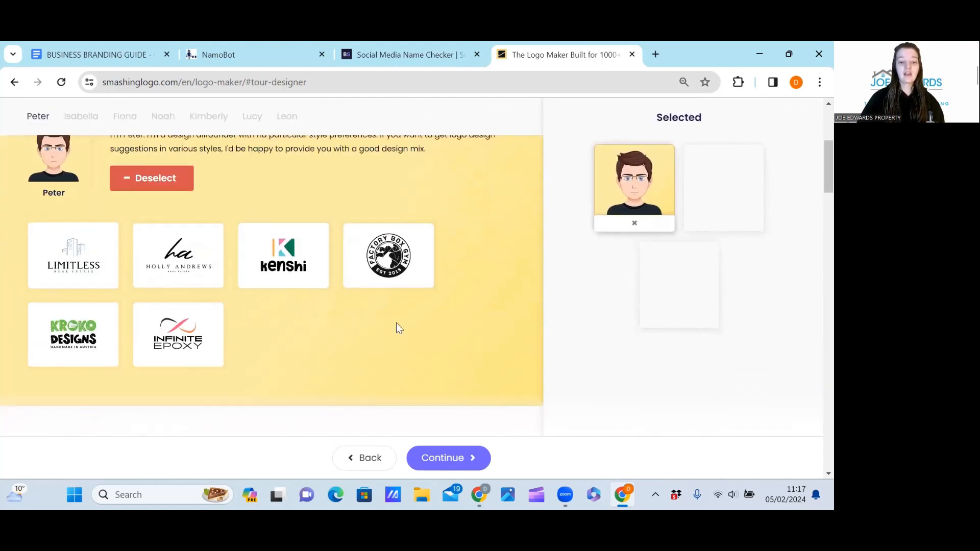
{"action": "left_click", "coordinate": [441, 459]}
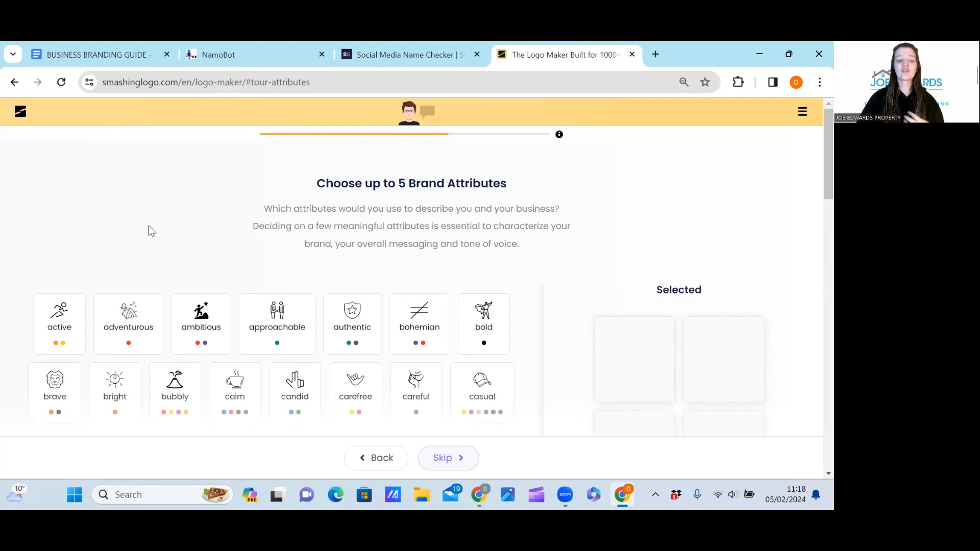
Step: Select "approachable" and "helpful" as brand attributes
{"action": "scroll", "coordinate": [146, 209], "scroll_direction": "down", "scroll_amount": 1}
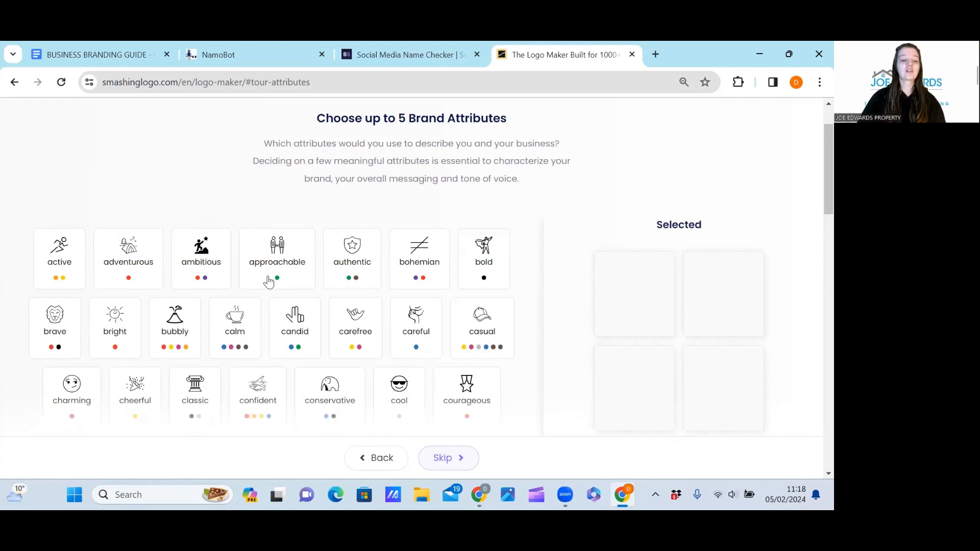
{"action": "left_click", "coordinate": [265, 257]}
{"action": "scroll", "coordinate": [119, 274], "scroll_direction": "down", "scroll_amount": 1}
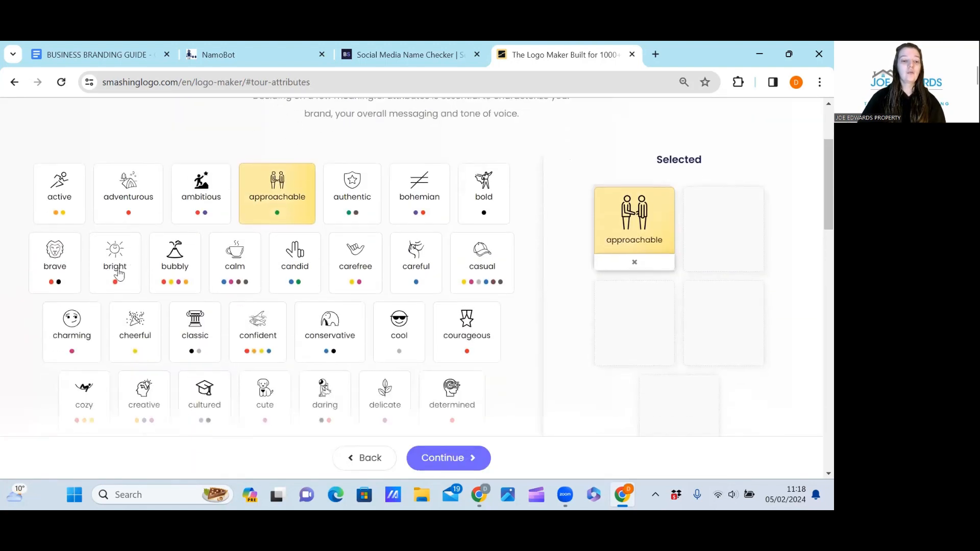
{"action": "scroll", "coordinate": [291, 294], "scroll_direction": "down", "scroll_amount": 1}
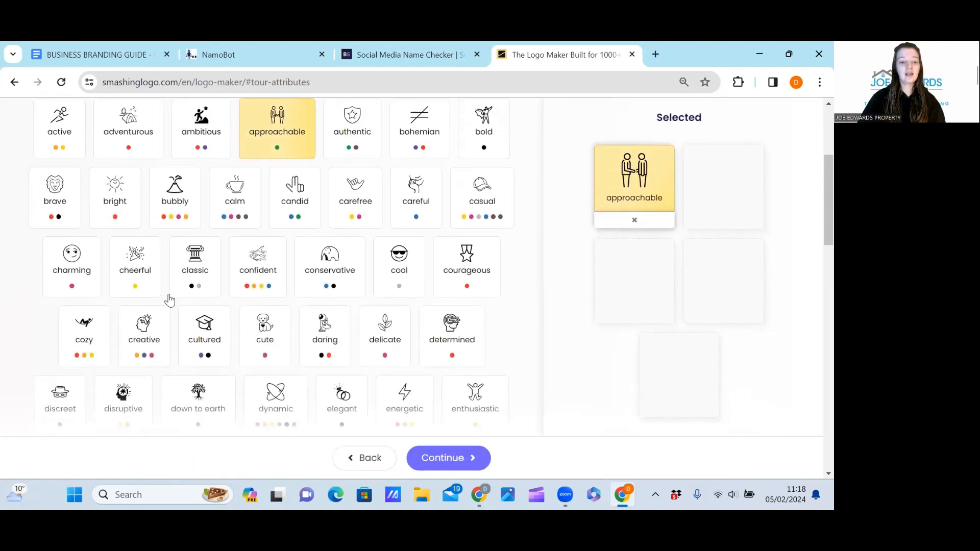
{"action": "scroll", "coordinate": [170, 300], "scroll_direction": "down", "scroll_amount": 3}
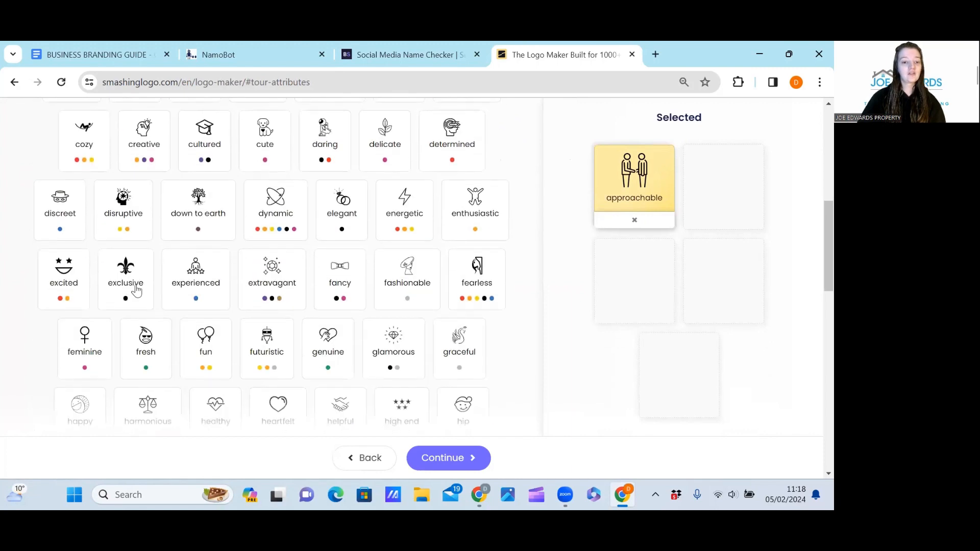
{"action": "scroll", "coordinate": [135, 290], "scroll_direction": "down", "scroll_amount": 2}
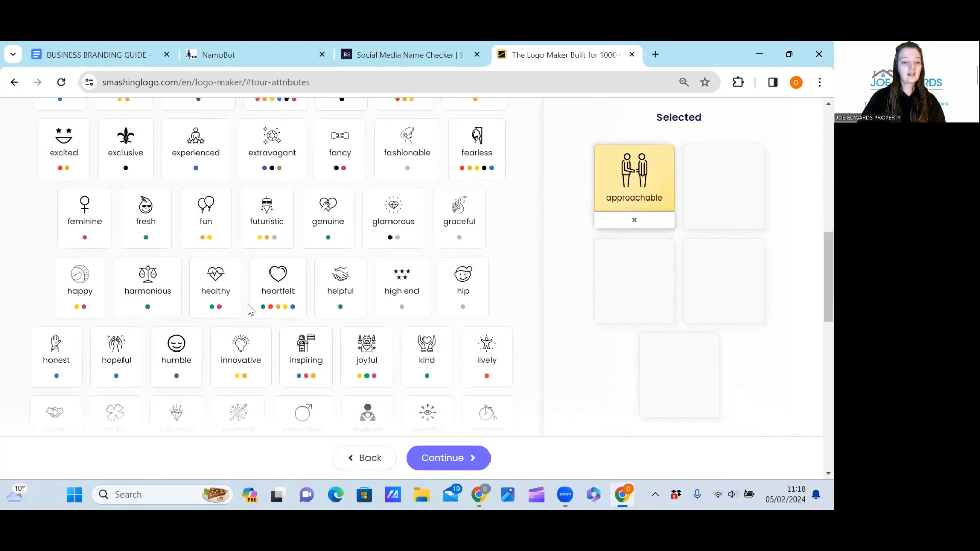
{"action": "scroll", "coordinate": [314, 321], "scroll_direction": "down", "scroll_amount": 1}
{"action": "left_click", "coordinate": [333, 239]}
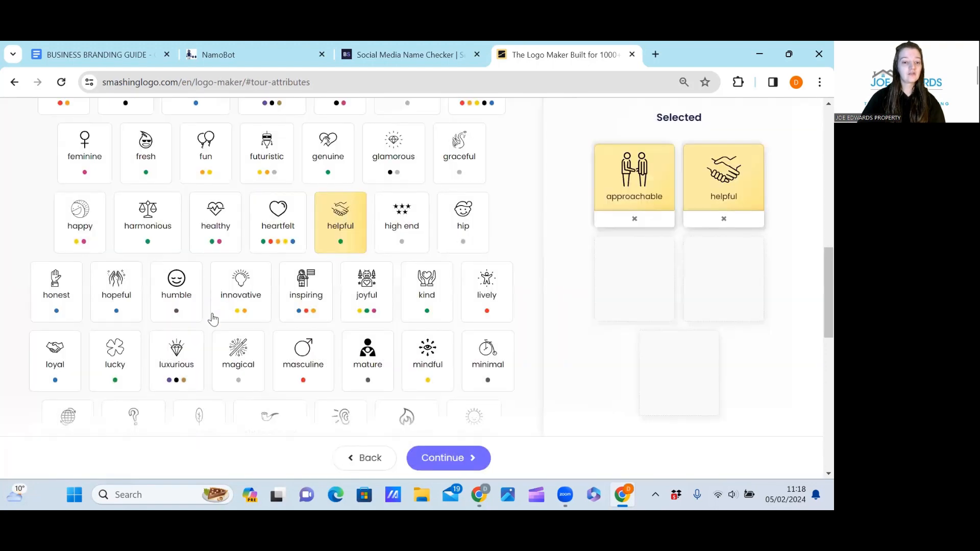
Step: Add "positive" and "trustworthy" to the brand attributes and continue to the colors
{"action": "scroll", "coordinate": [223, 319], "scroll_direction": "down", "scroll_amount": 2}
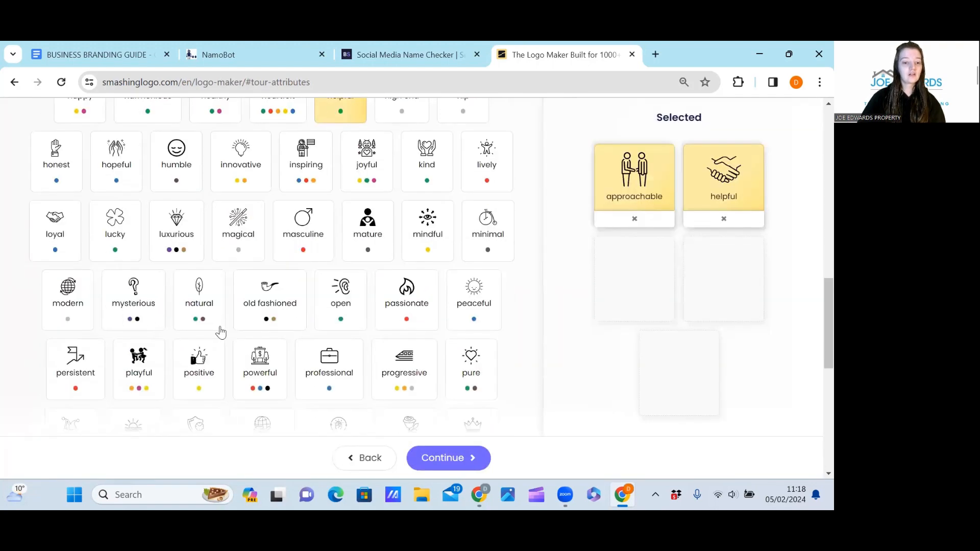
{"action": "scroll", "coordinate": [220, 332], "scroll_direction": "down", "scroll_amount": 3}
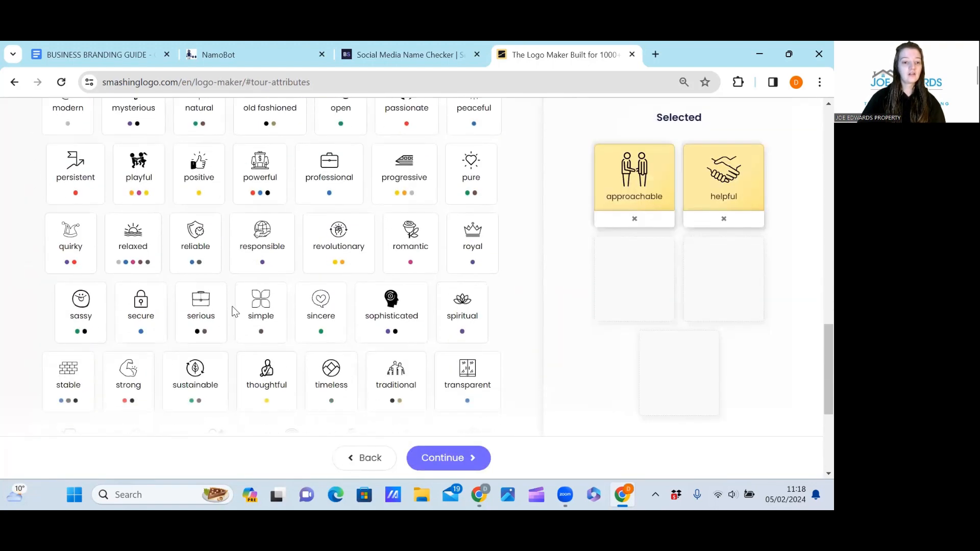
{"action": "left_click", "coordinate": [201, 176]}
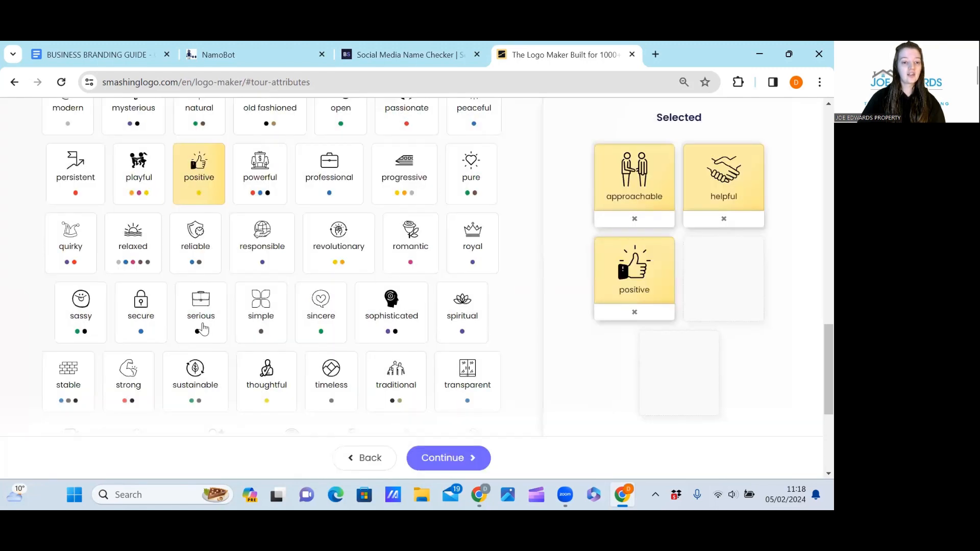
{"action": "scroll", "coordinate": [337, 328], "scroll_direction": "down", "scroll_amount": 2}
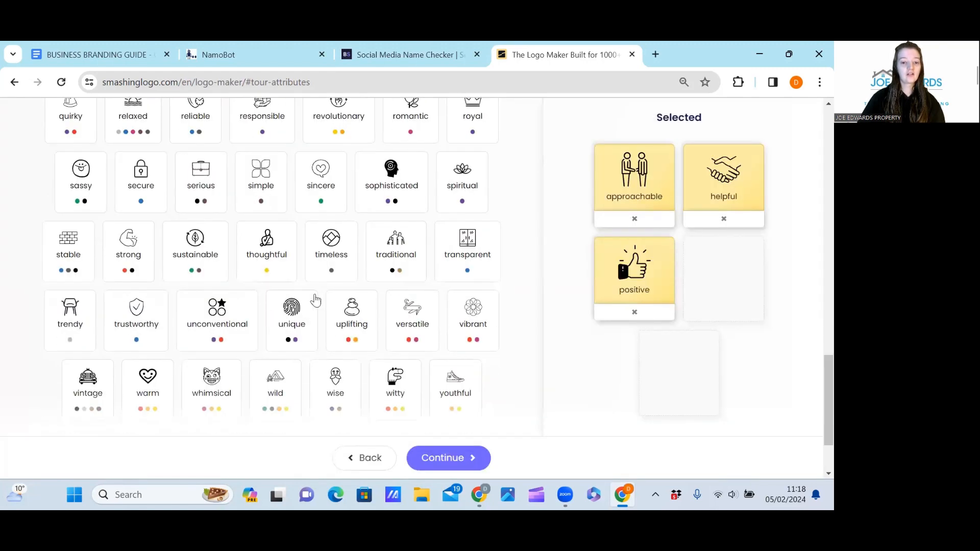
{"action": "left_click", "coordinate": [127, 319]}
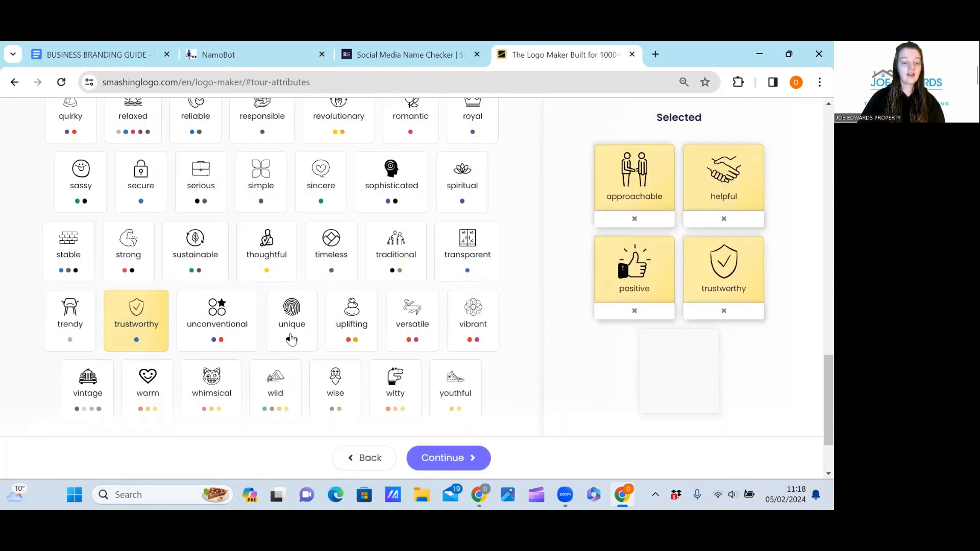
{"action": "left_click", "coordinate": [446, 456]}
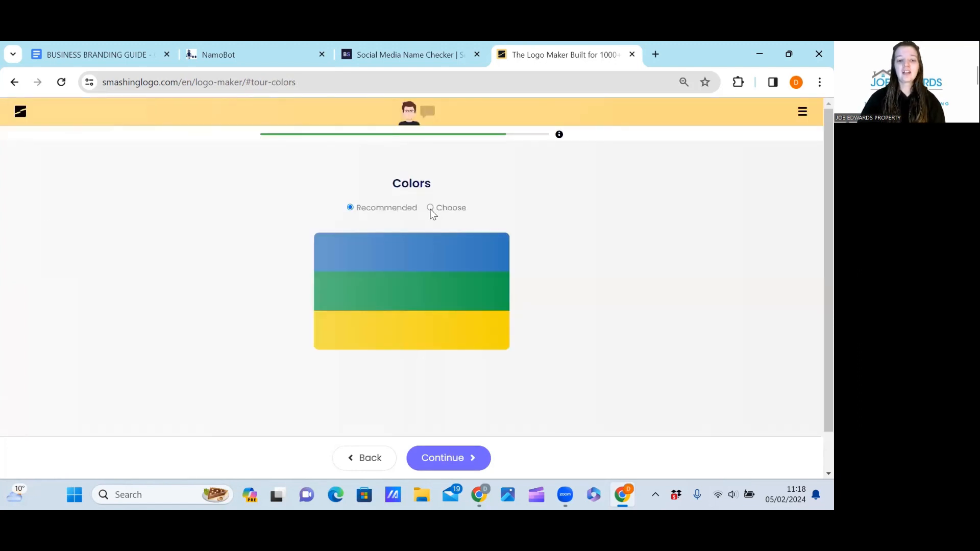
Step: Accept the recommended blue, green and yellow colors, and search the icon symbols for "house"
{"action": "left_click", "coordinate": [442, 459]}
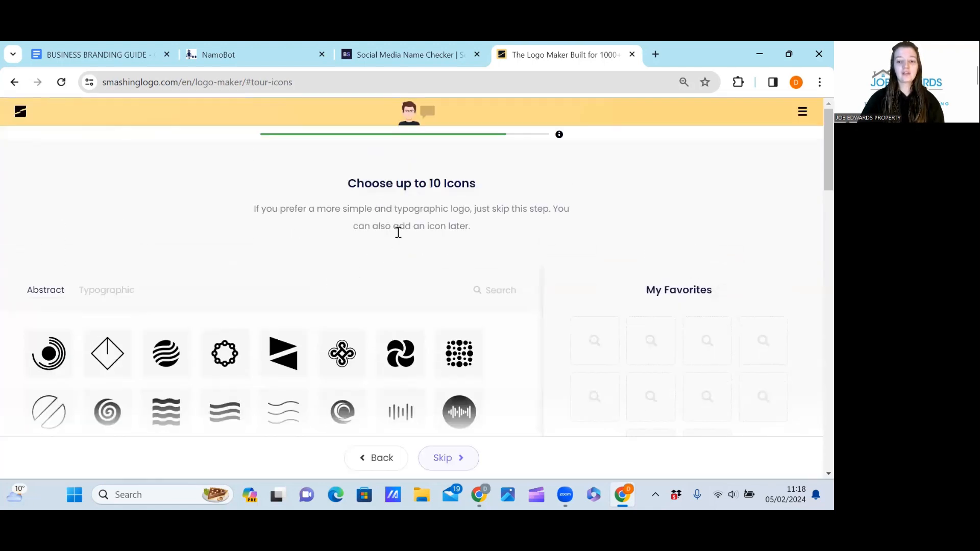
{"action": "scroll", "coordinate": [269, 293], "scroll_direction": "down", "scroll_amount": 3}
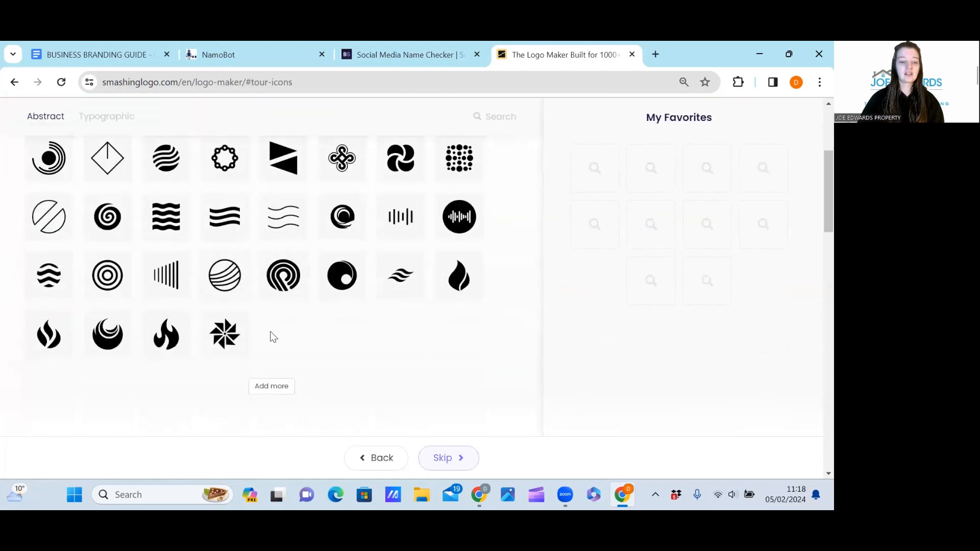
{"action": "scroll", "coordinate": [436, 272], "scroll_direction": "up", "scroll_amount": 5}
{"action": "left_click", "coordinate": [487, 289]}
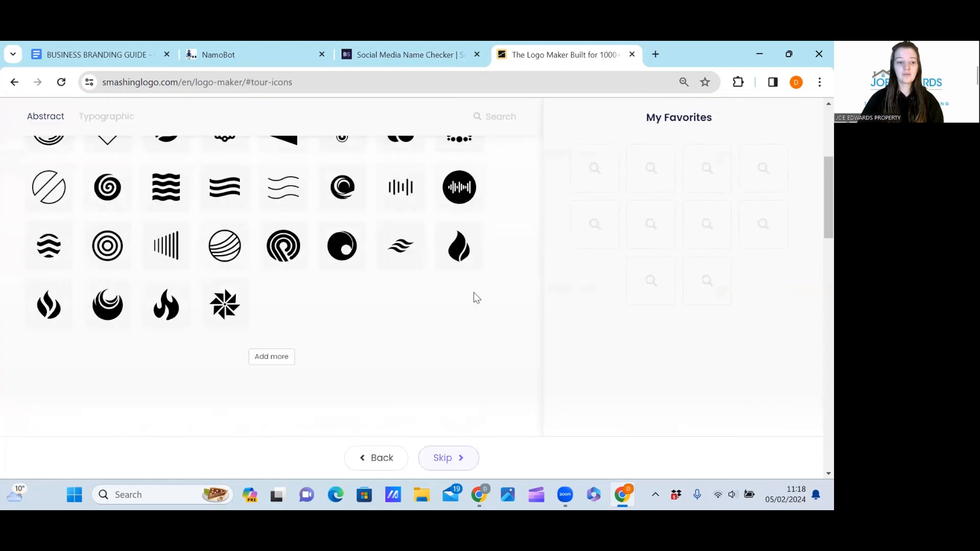
{"action": "type", "text": "House"}
{"action": "left_click", "coordinate": [221, 248]}
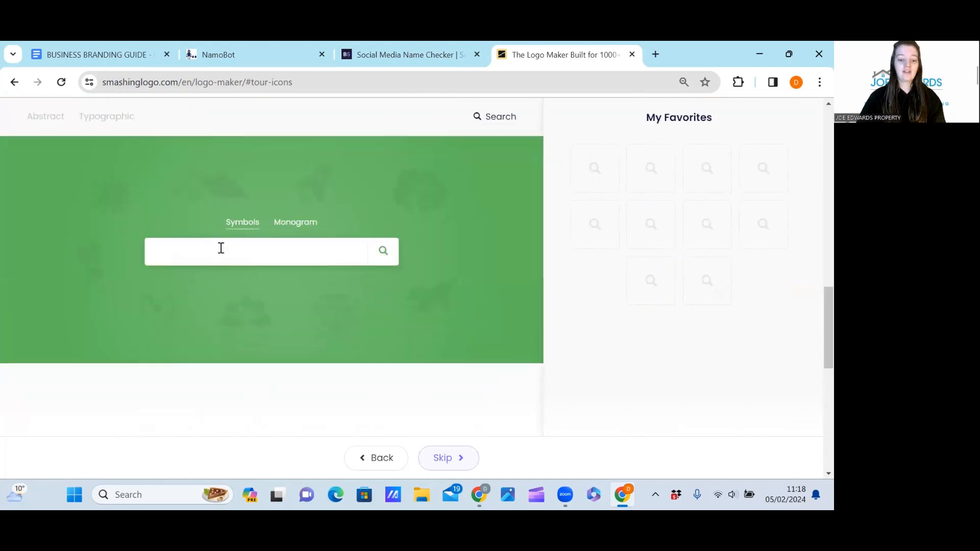
{"action": "left_click", "coordinate": [397, 256]}
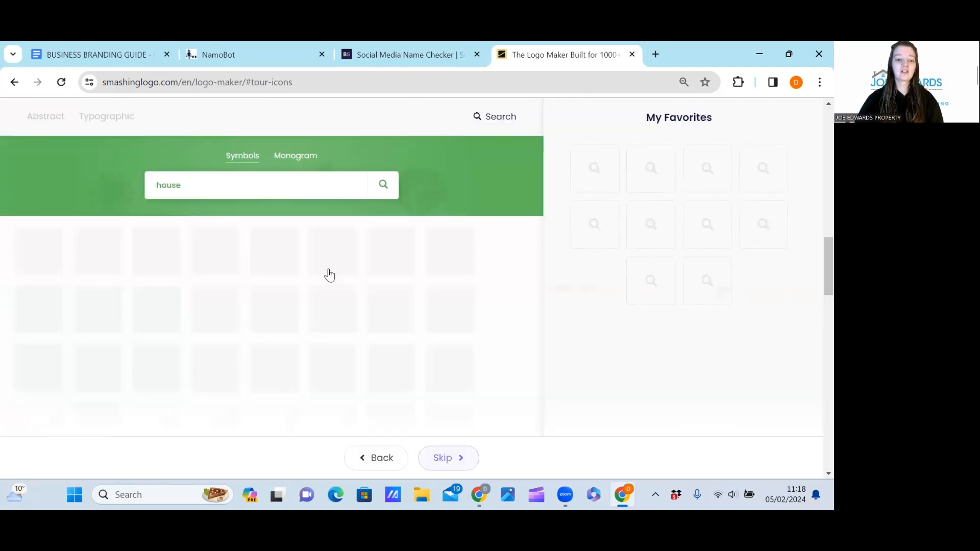
Step: Add four house icons to the favorites: the modern villa, the wide gabled house and two outlined houses with chimneys
{"action": "left_click", "coordinate": [41, 253]}
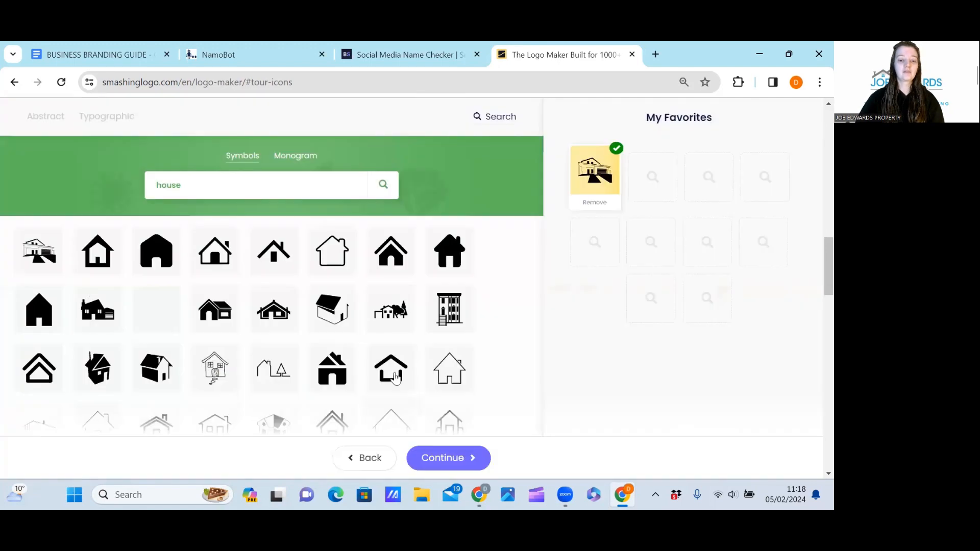
{"action": "left_click", "coordinate": [274, 312]}
{"action": "left_click", "coordinate": [332, 250]}
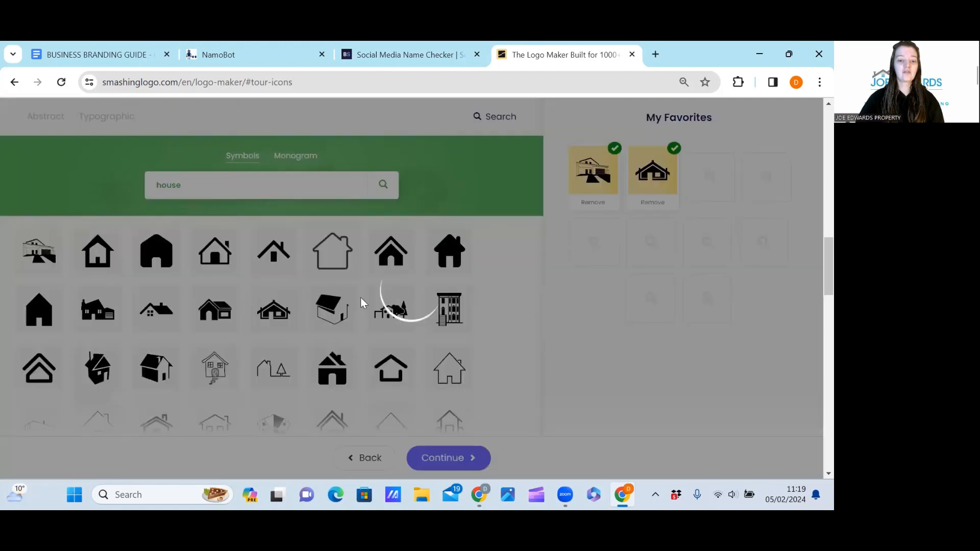
{"action": "left_click", "coordinate": [448, 376]}
Step: Add a fifth house icon from further down the results to the favorites and continue to the generated logos
{"action": "scroll", "coordinate": [168, 335], "scroll_direction": "down", "scroll_amount": 6}
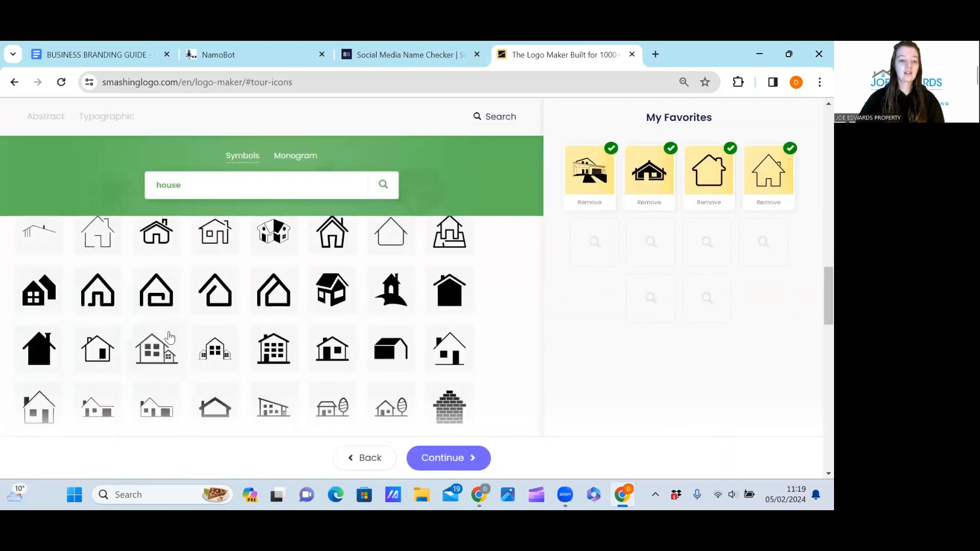
{"action": "scroll", "coordinate": [169, 337], "scroll_direction": "up", "scroll_amount": 2}
{"action": "scroll", "coordinate": [104, 340], "scroll_direction": "down", "scroll_amount": 2}
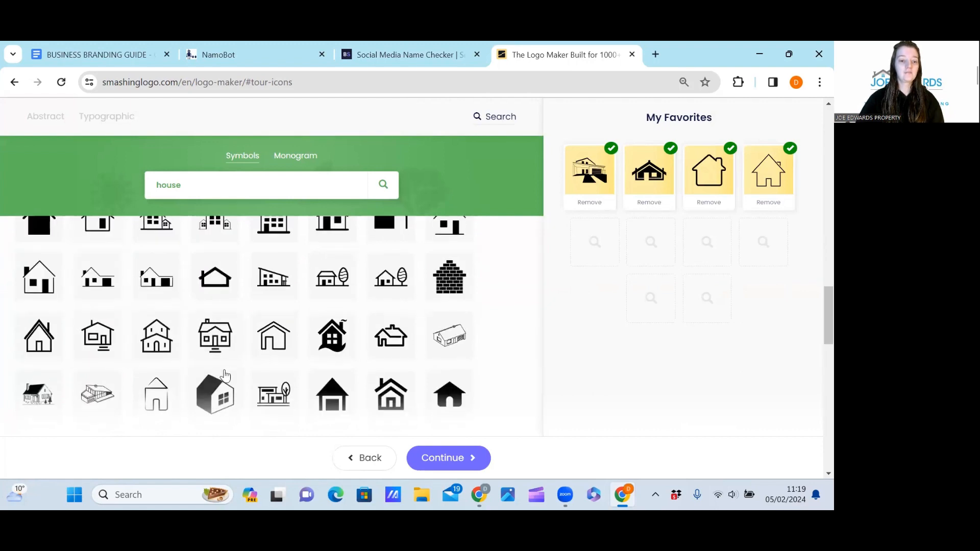
{"action": "scroll", "coordinate": [217, 378], "scroll_direction": "down", "scroll_amount": 2}
{"action": "left_click", "coordinate": [213, 358]}
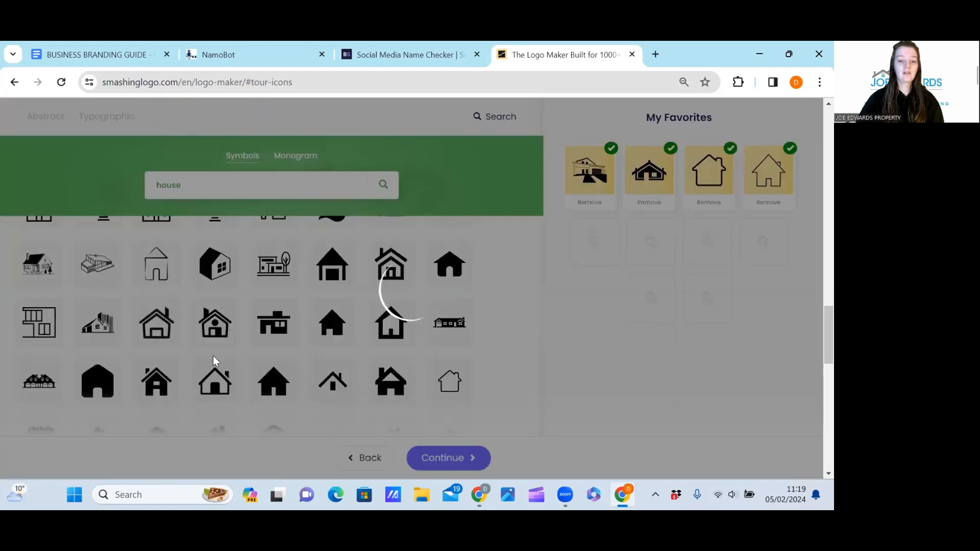
{"action": "left_click", "coordinate": [447, 458]}
{"action": "left_click", "coordinate": [437, 263]}
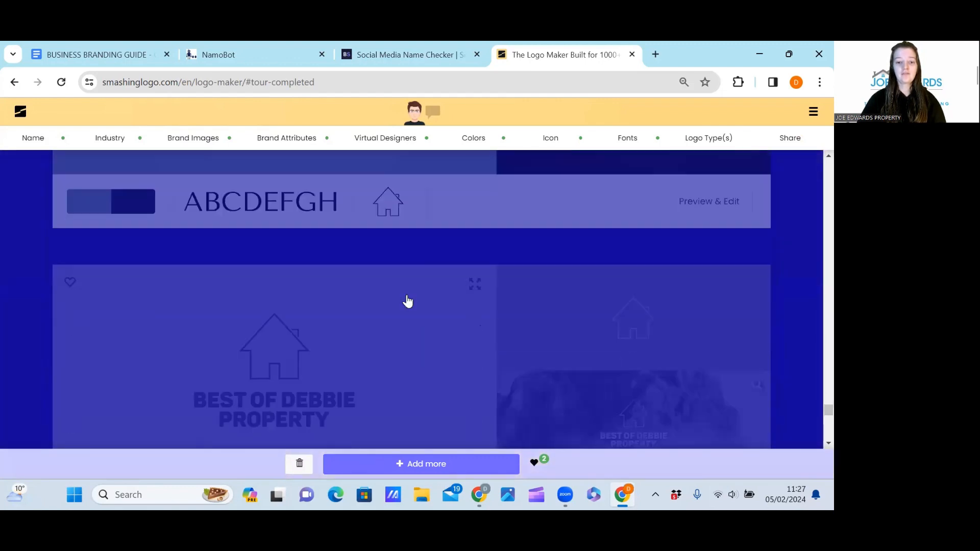
Step: Generate more logo suggestions and open the dark one with the purple-to-green gradient house for editing
{"action": "scroll", "coordinate": [408, 301], "scroll_direction": "down", "scroll_amount": 5}
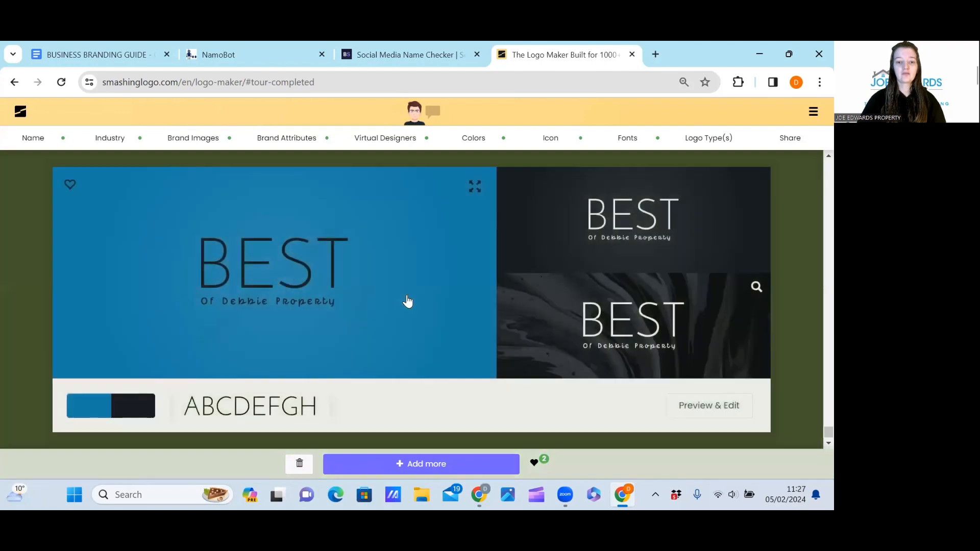
{"action": "left_click", "coordinate": [431, 469]}
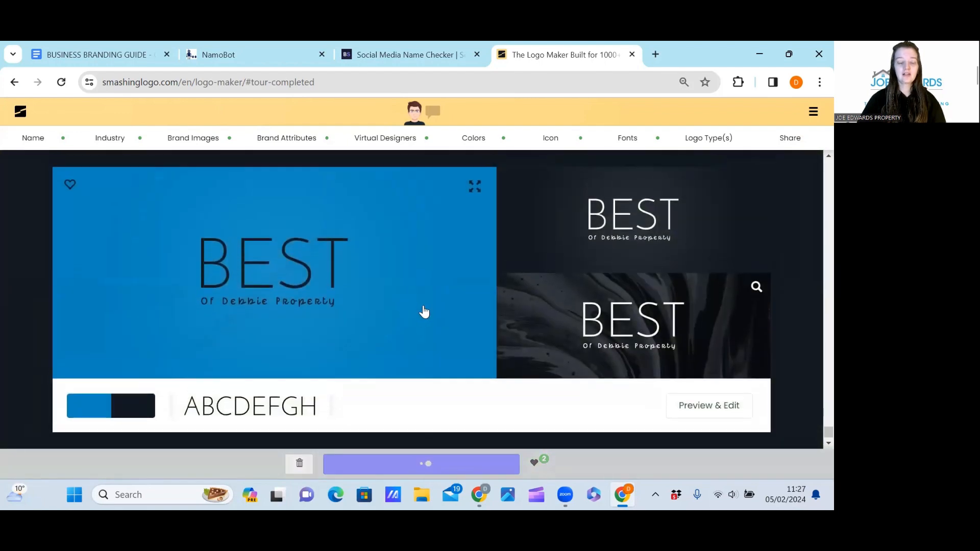
{"action": "scroll", "coordinate": [293, 289], "scroll_direction": "down", "scroll_amount": 5}
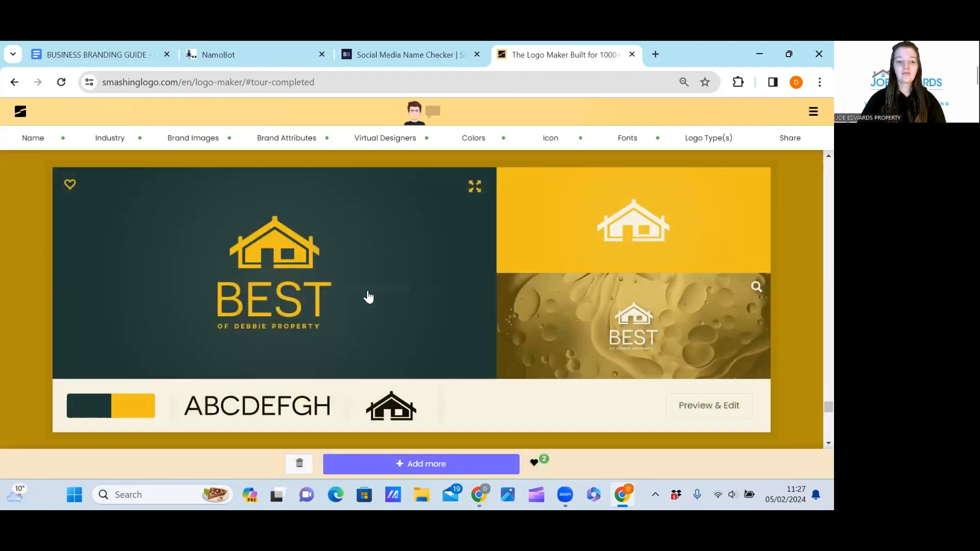
{"action": "scroll", "coordinate": [344, 297], "scroll_direction": "down", "scroll_amount": 5}
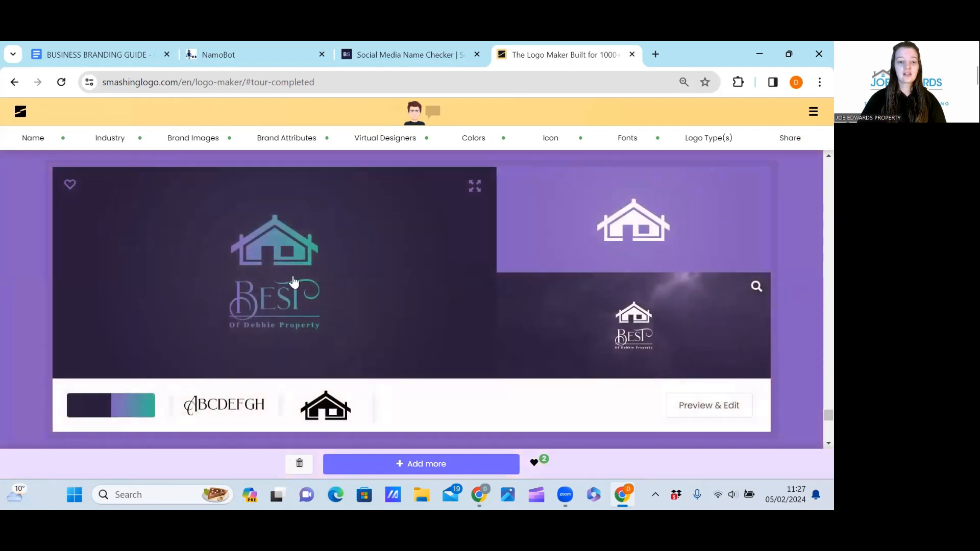
{"action": "left_click", "coordinate": [289, 292]}
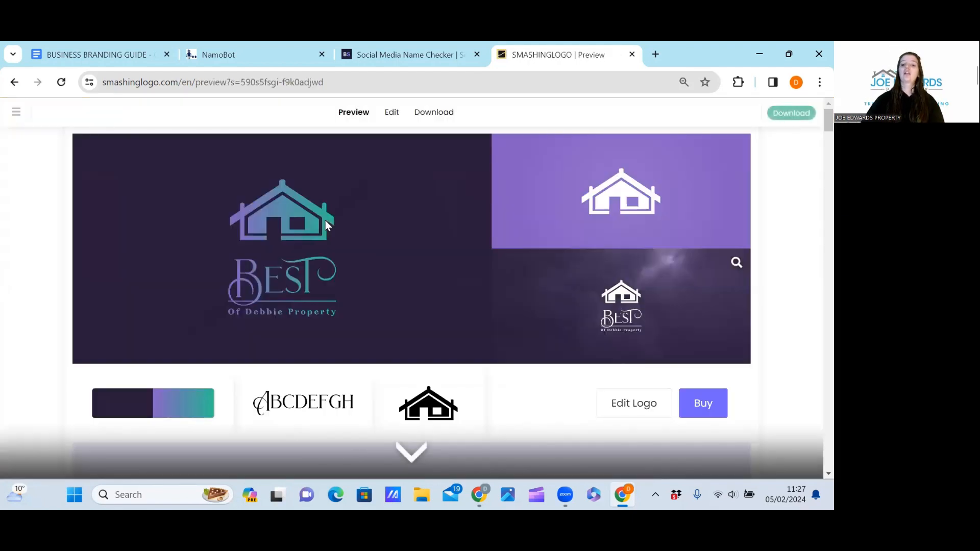
{"action": "left_click", "coordinate": [284, 315]}
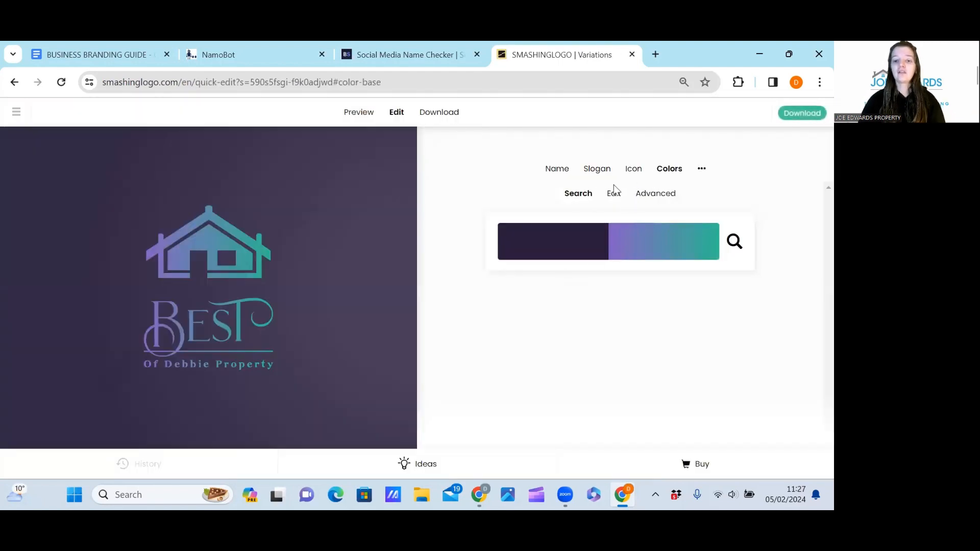
Step: Set the logo's background color to #29c5d6 and select the Meadow gradient for the icon and text
{"action": "left_click", "coordinate": [614, 194]}
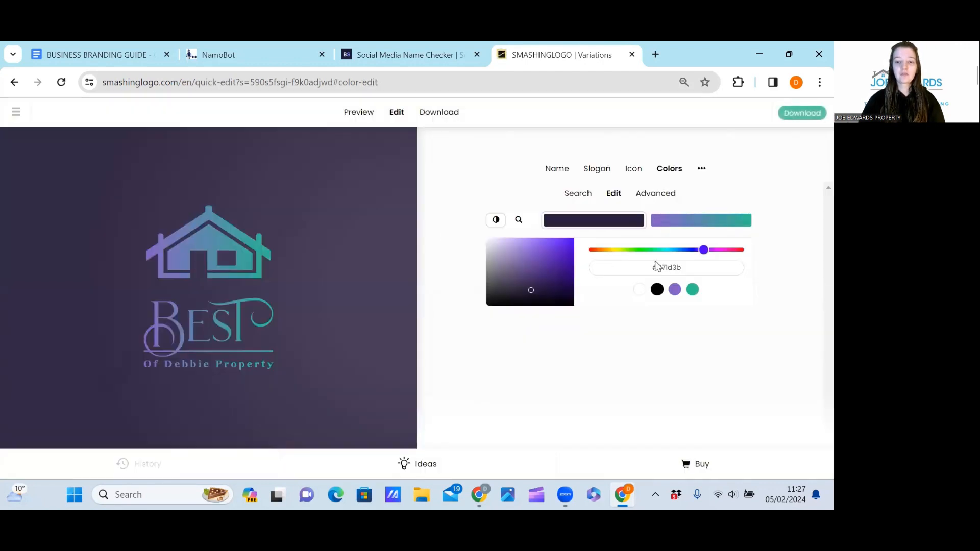
{"action": "left_click", "coordinate": [663, 250]}
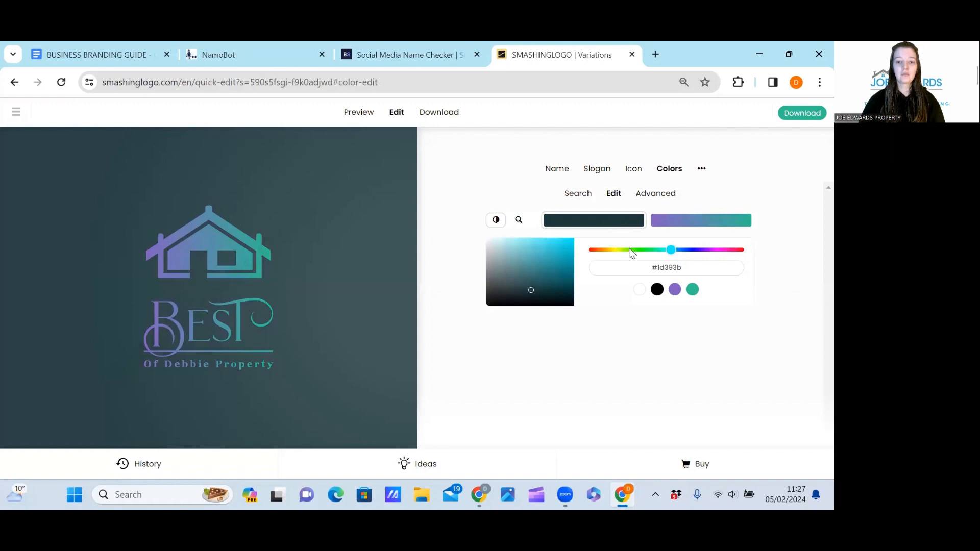
{"action": "left_click_drag", "start_coordinate": [667, 250], "coordinate": [695, 250]}
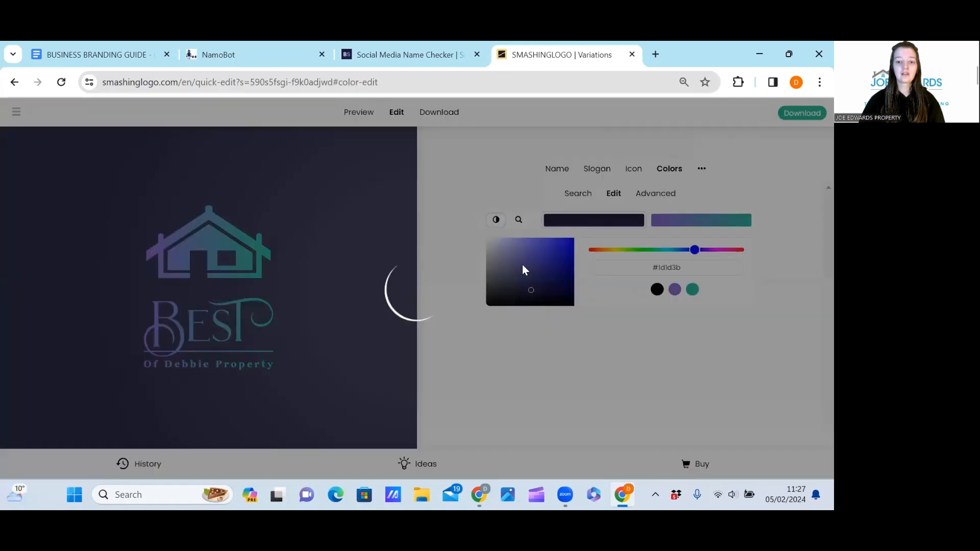
{"action": "left_click", "coordinate": [557, 249]}
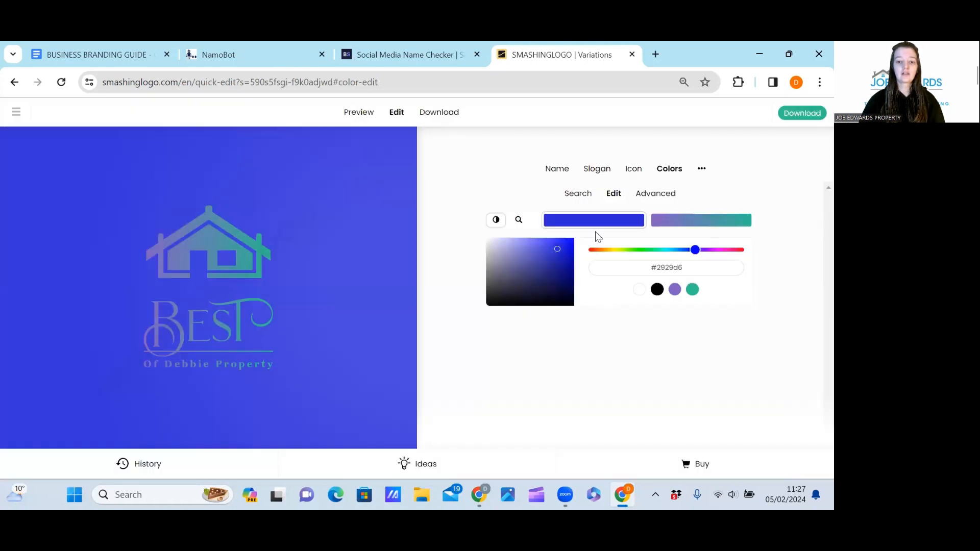
{"action": "left_click", "coordinate": [668, 249]}
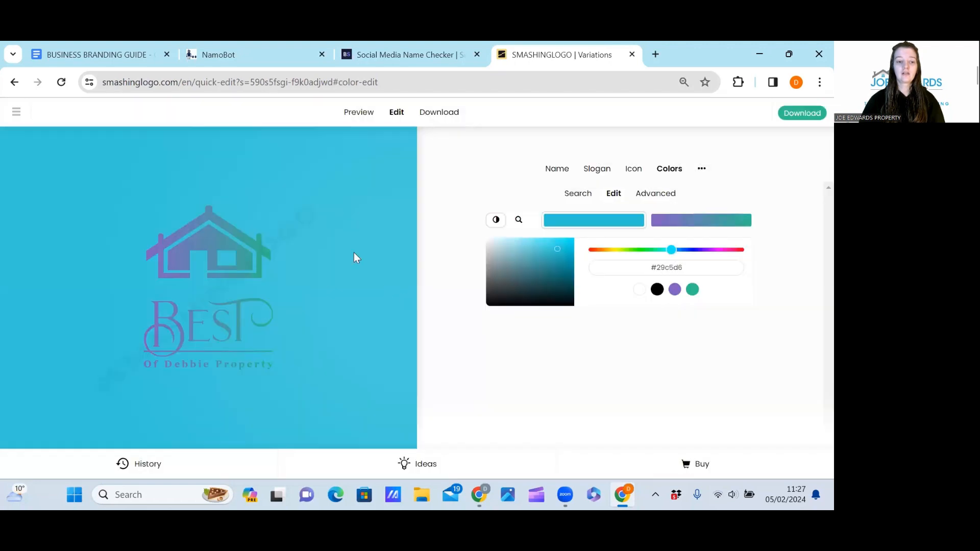
{"action": "left_click", "coordinate": [690, 216]}
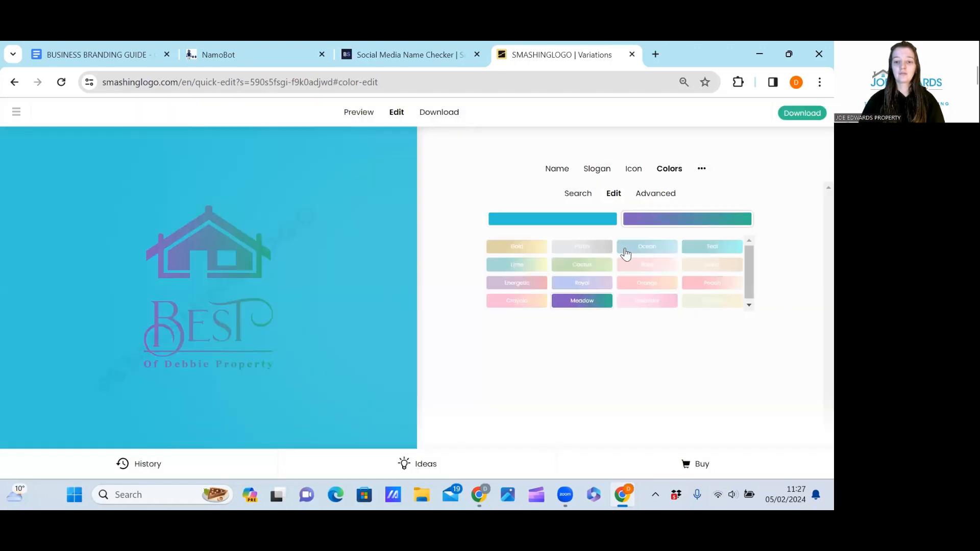
{"action": "left_click", "coordinate": [581, 301]}
Step: Search the color ideas, load more of them, and apply the near-black background with a light-blue icon and text
{"action": "left_click", "coordinate": [576, 197]}
{"action": "left_click", "coordinate": [607, 235]}
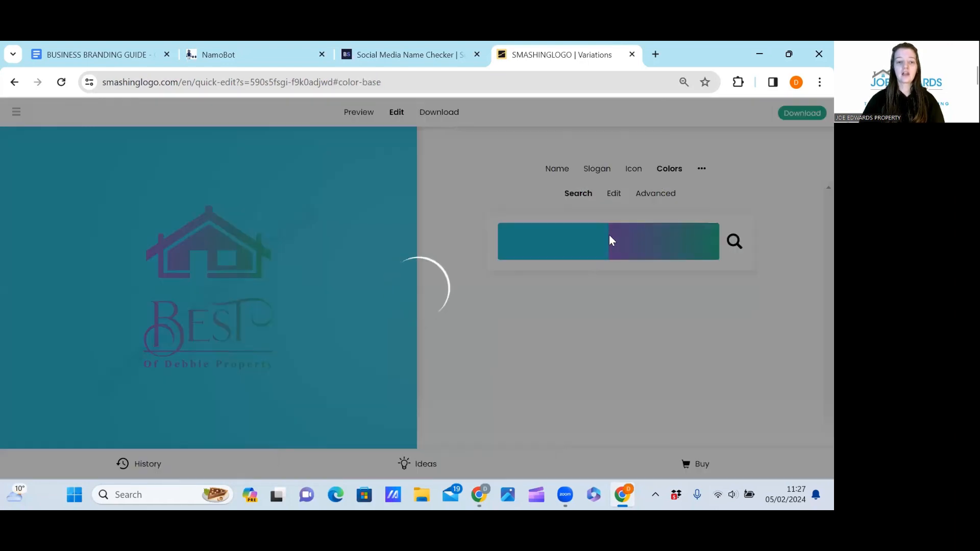
{"action": "scroll", "coordinate": [541, 284], "scroll_direction": "down", "scroll_amount": 4}
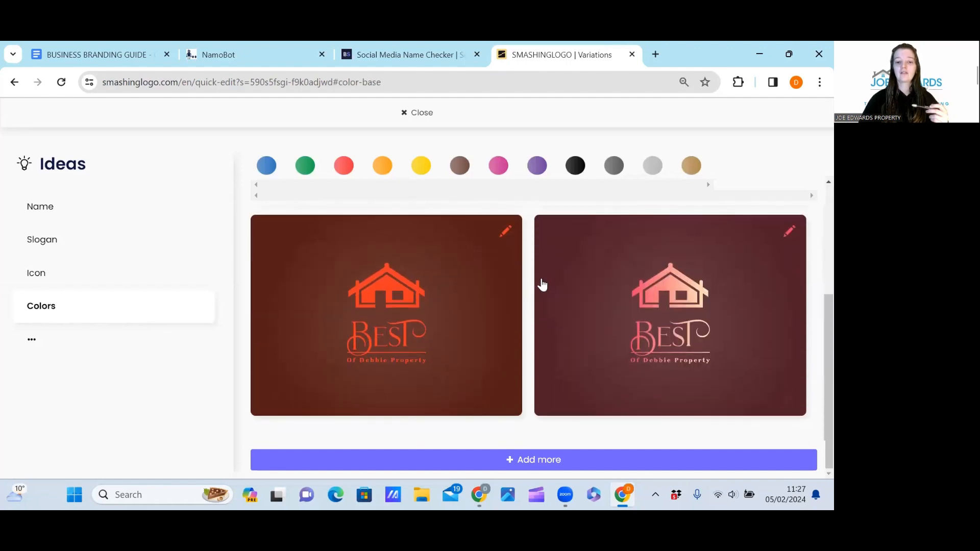
{"action": "scroll", "coordinate": [542, 284], "scroll_direction": "up", "scroll_amount": 3}
{"action": "scroll", "coordinate": [536, 290], "scroll_direction": "down", "scroll_amount": 3}
{"action": "left_click", "coordinate": [522, 459]}
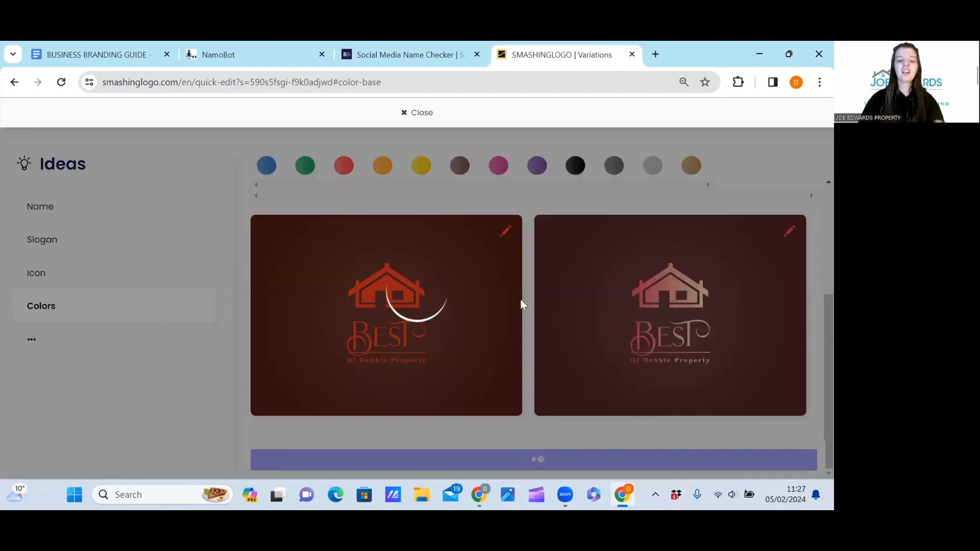
{"action": "scroll", "coordinate": [520, 301], "scroll_direction": "down", "scroll_amount": 2}
{"action": "scroll", "coordinate": [531, 304], "scroll_direction": "down", "scroll_amount": 2}
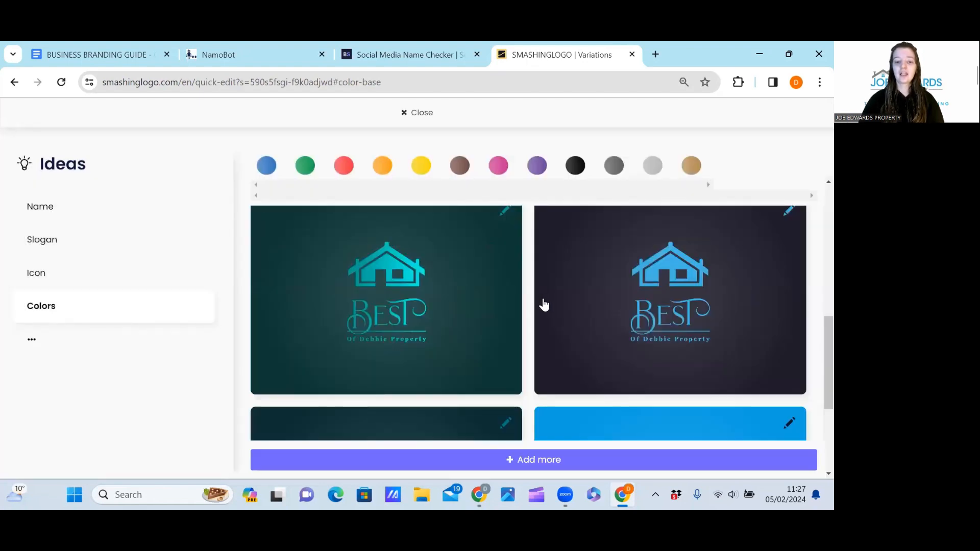
{"action": "left_click", "coordinate": [584, 302]}
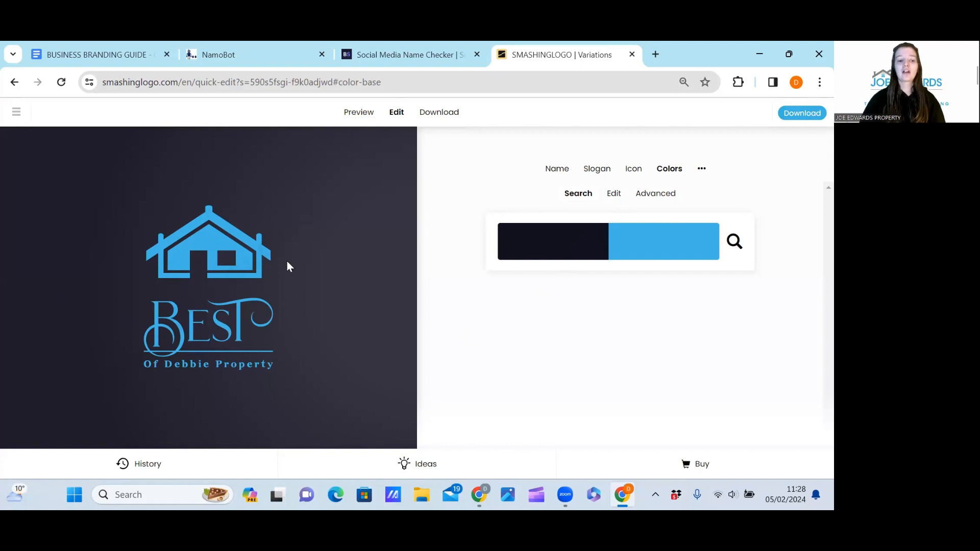
Step: Remove the house icon from the logo and browse the mixed icon ideas for a replacement, loading more twice
{"action": "left_click", "coordinate": [634, 170]}
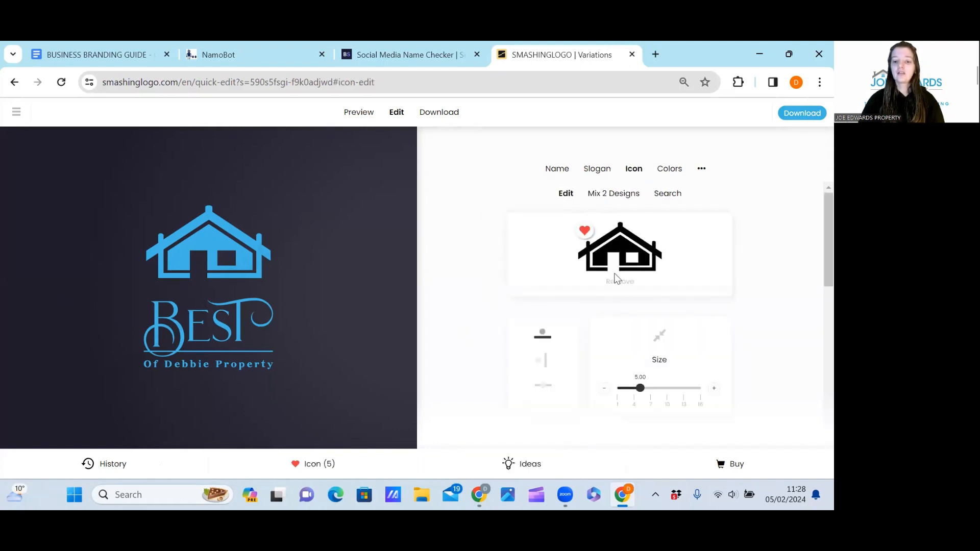
{"action": "left_click", "coordinate": [618, 282]}
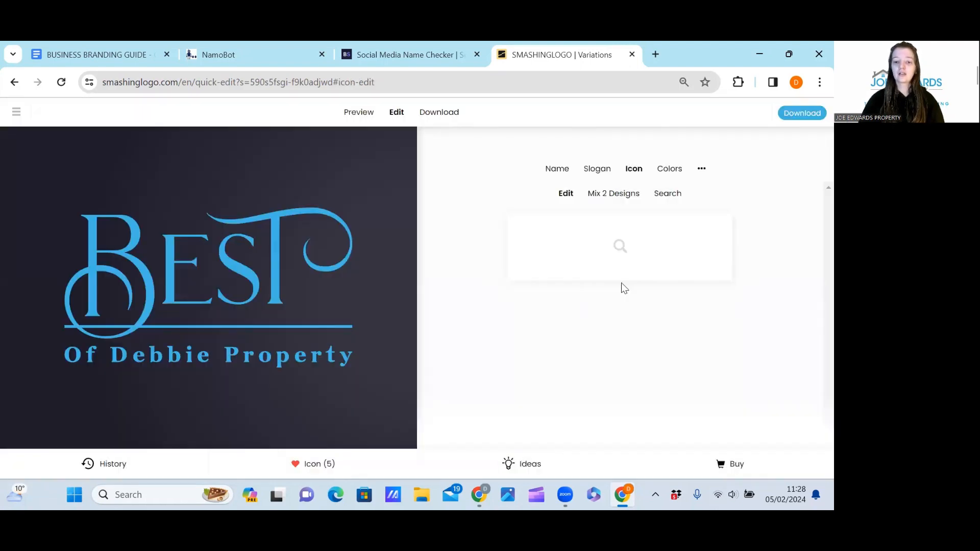
{"action": "left_click", "coordinate": [613, 261]}
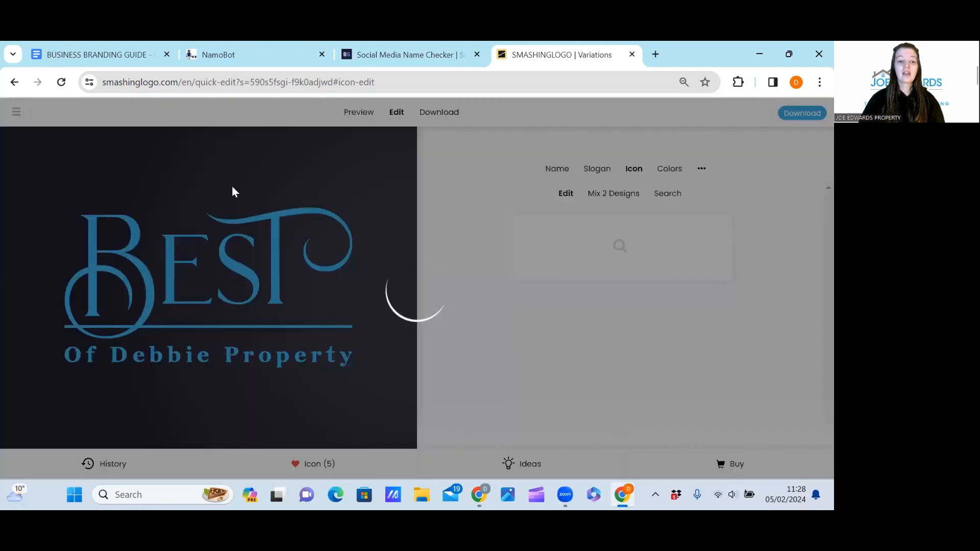
{"action": "scroll", "coordinate": [498, 271], "scroll_direction": "down", "scroll_amount": 5}
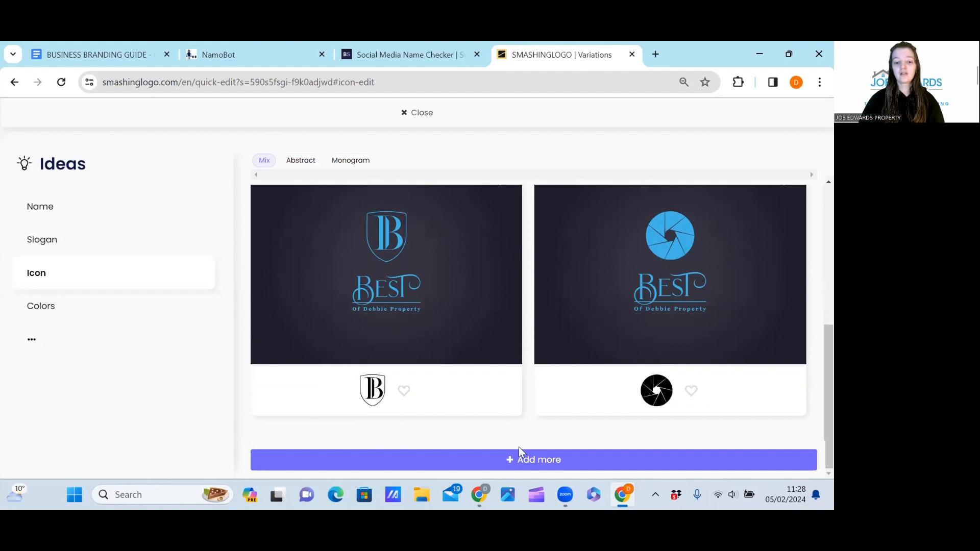
{"action": "left_click", "coordinate": [510, 460]}
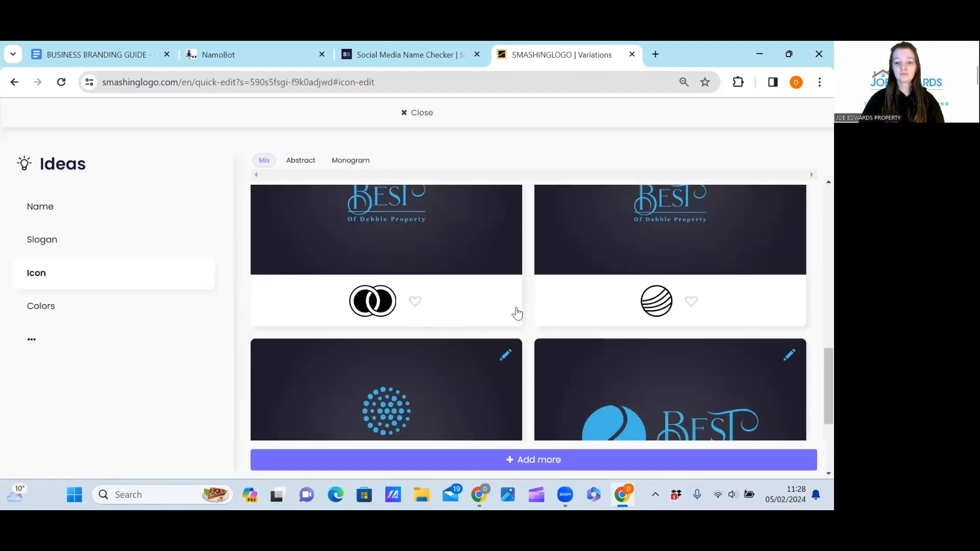
{"action": "left_click", "coordinate": [510, 451]}
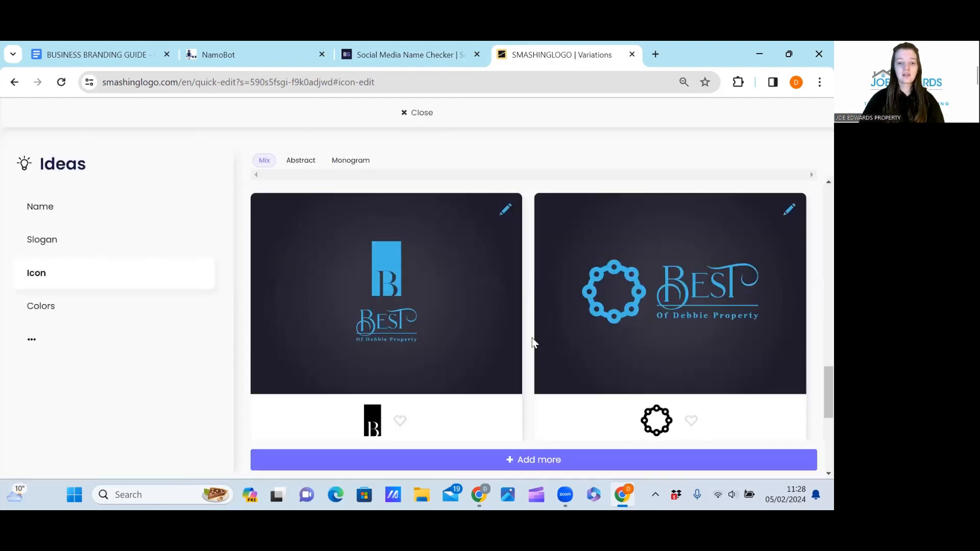
{"action": "scroll", "coordinate": [531, 342], "scroll_direction": "up", "scroll_amount": 10}
{"action": "scroll", "coordinate": [528, 341], "scroll_direction": "up", "scroll_amount": 2}
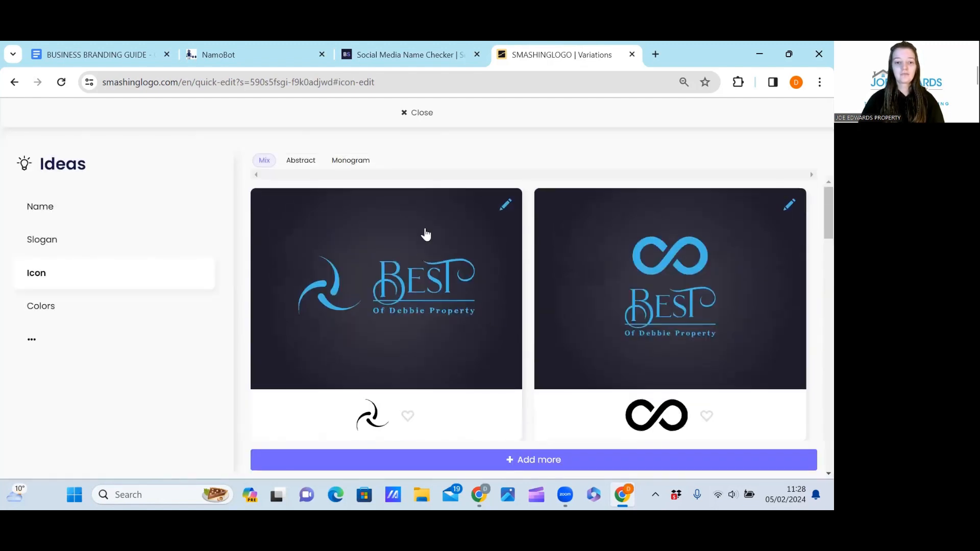
Step: Leave the icon ideas without choosing one and return to the logo's color editing
{"action": "left_click", "coordinate": [14, 82]}
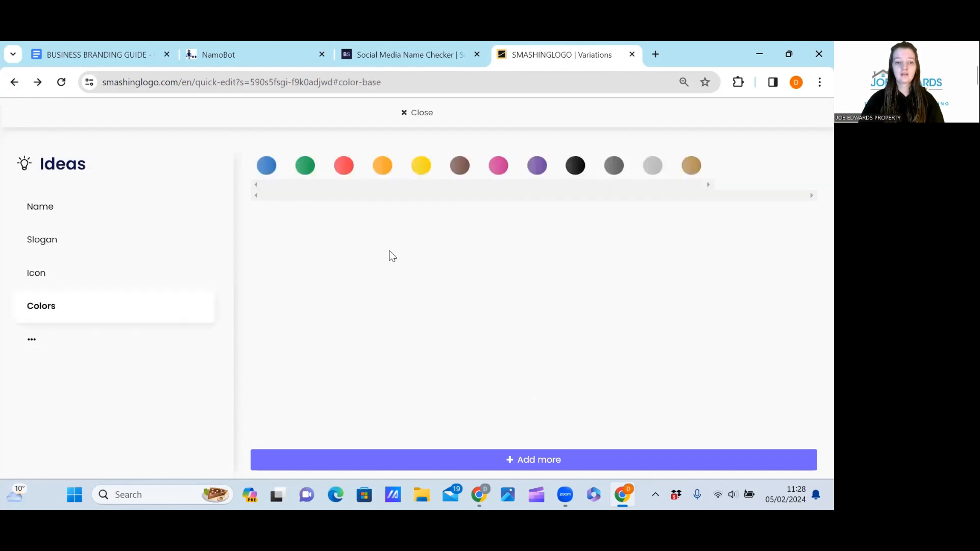
{"action": "left_click", "coordinate": [14, 82]}
{"action": "left_click", "coordinate": [418, 115]}
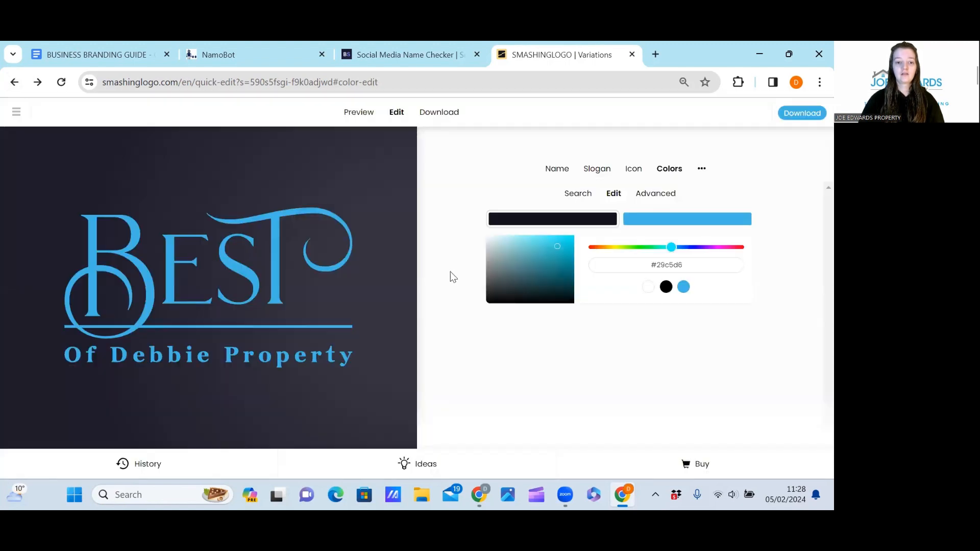
{"action": "left_click", "coordinate": [635, 170]}
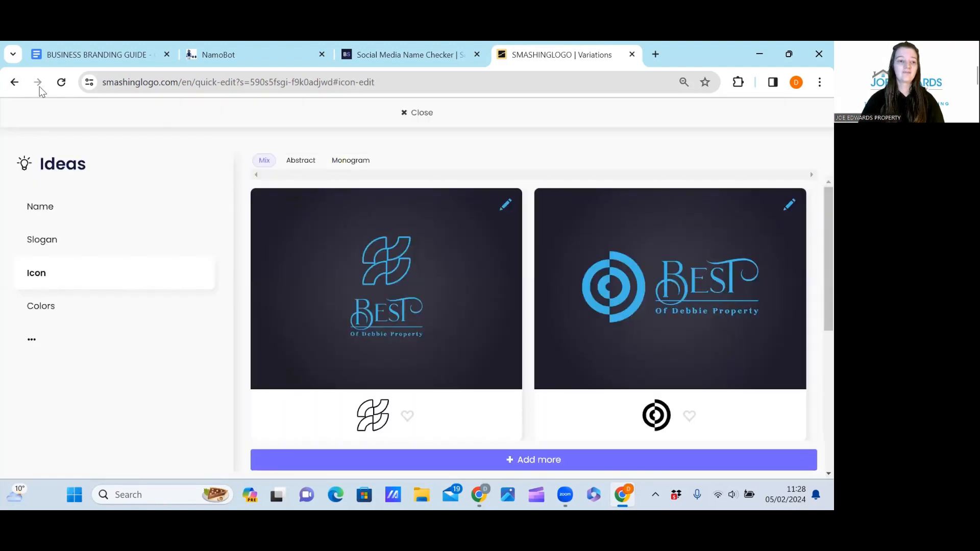
{"action": "left_click", "coordinate": [14, 83]}
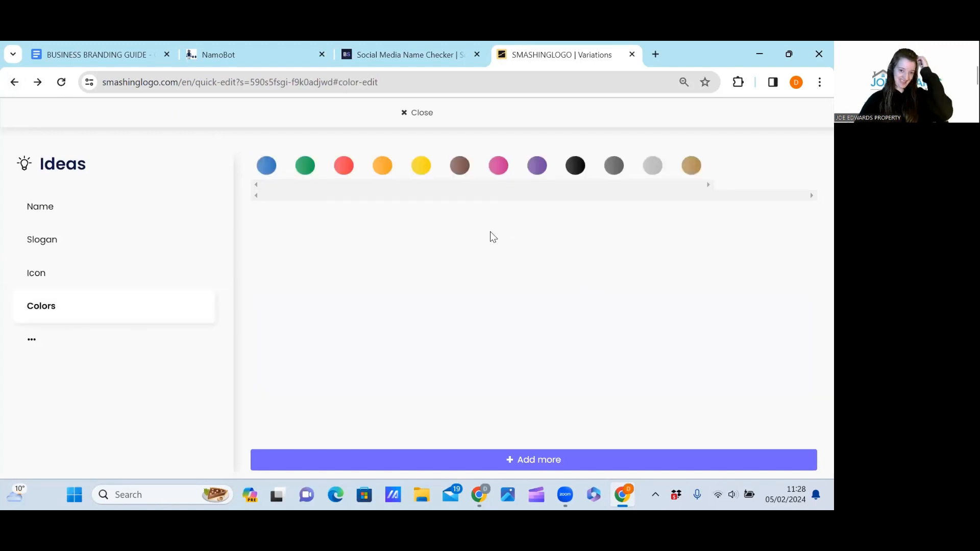
{"action": "left_click", "coordinate": [420, 112]}
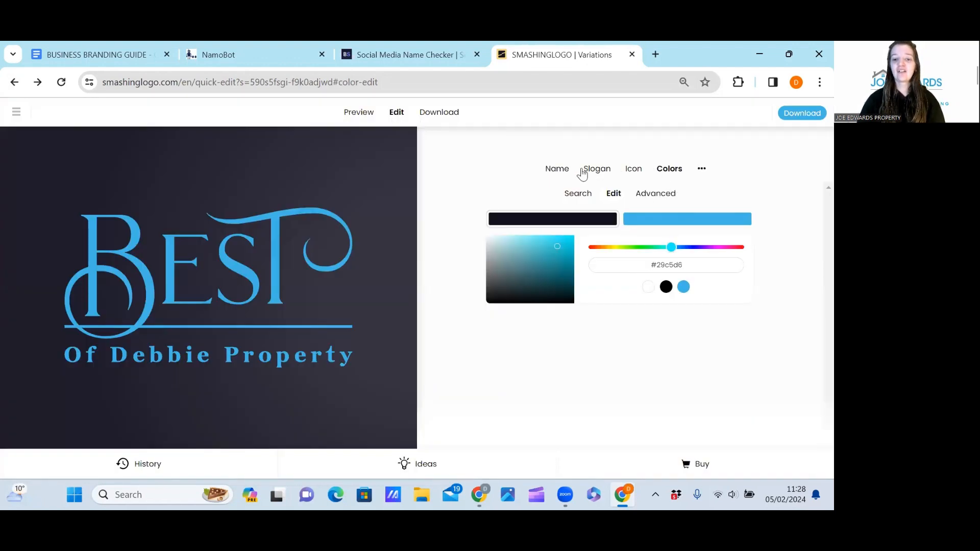
Step: Search the icon symbols for "house" and add the detailed two-storey house with a garage and driveway to the logo
{"action": "left_click", "coordinate": [633, 170]}
{"action": "left_click", "coordinate": [666, 194]}
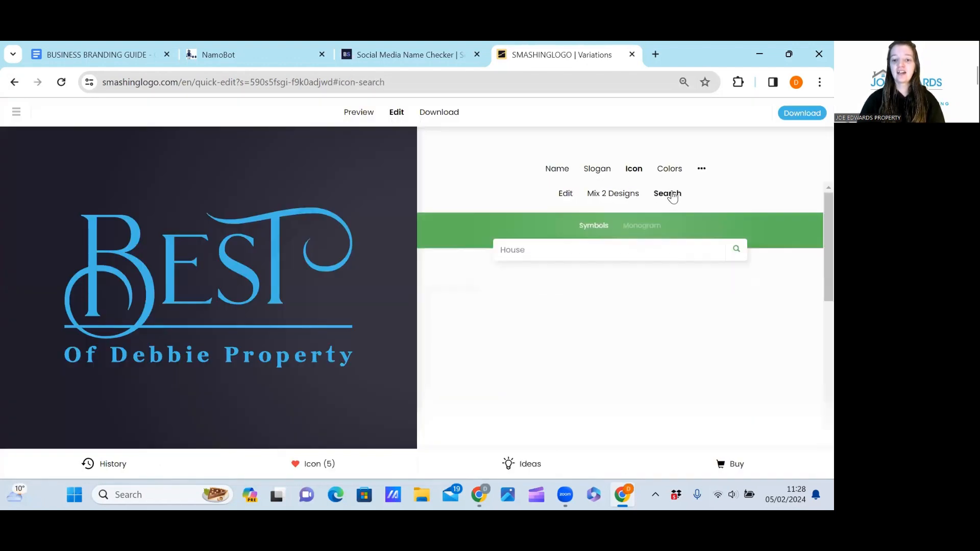
{"action": "type", "text": "T"}
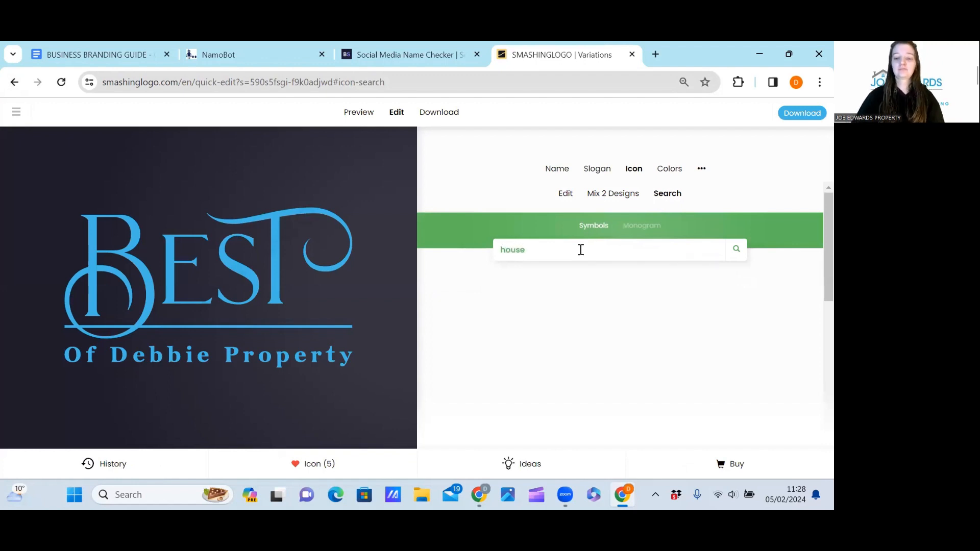
{"action": "left_click", "coordinate": [739, 248]}
{"action": "left_click", "coordinate": [471, 292]}
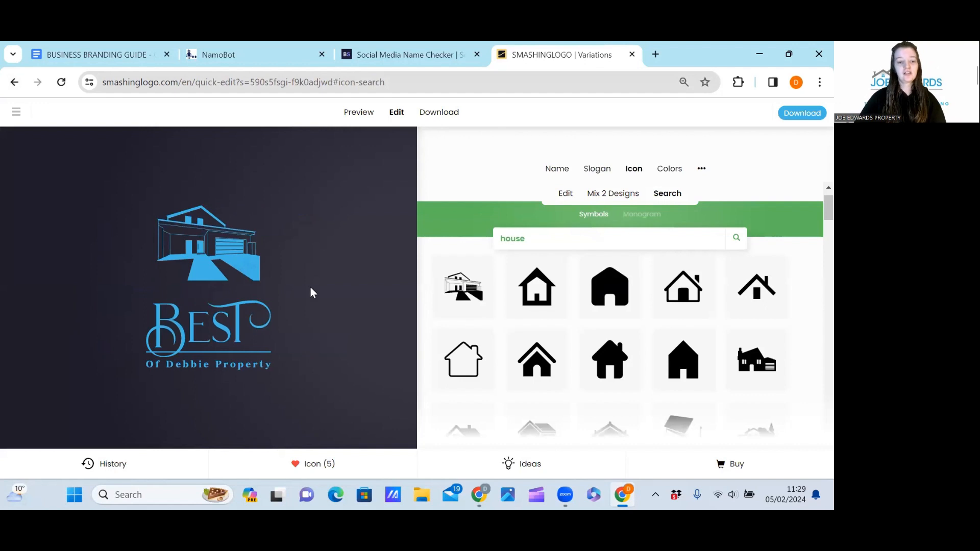
{"action": "scroll", "coordinate": [551, 335], "scroll_direction": "down", "scroll_amount": 1}
{"action": "scroll", "coordinate": [547, 335], "scroll_direction": "up", "scroll_amount": 2}
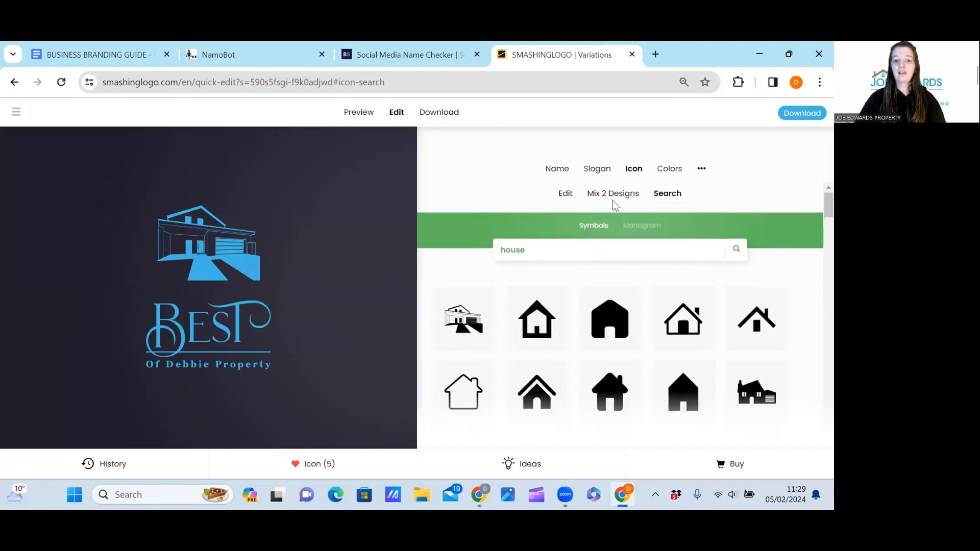
Step: Browse the font ideas for the logo name and apply the handwritten script font
{"action": "left_click", "coordinate": [557, 170]}
{"action": "left_click", "coordinate": [556, 307]}
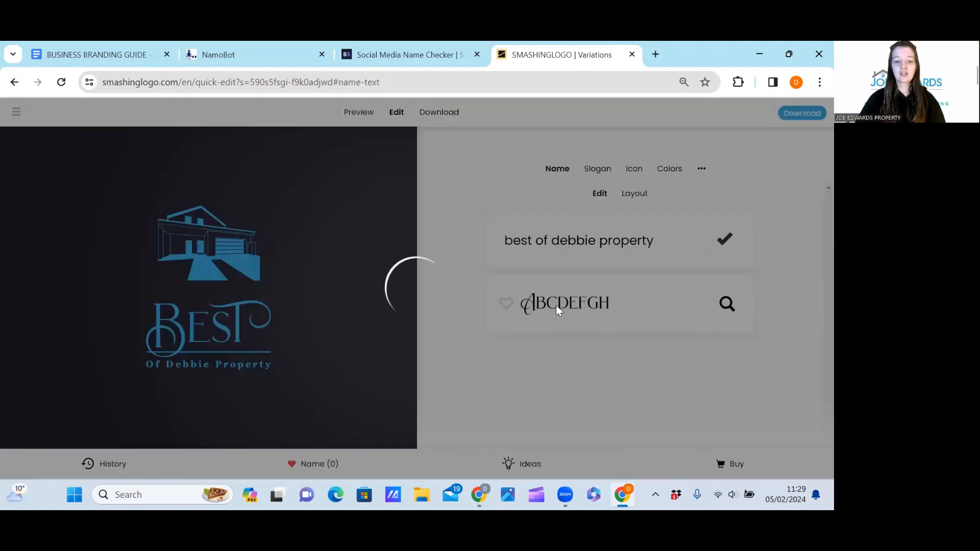
{"action": "scroll", "coordinate": [565, 312], "scroll_direction": "down", "scroll_amount": 2}
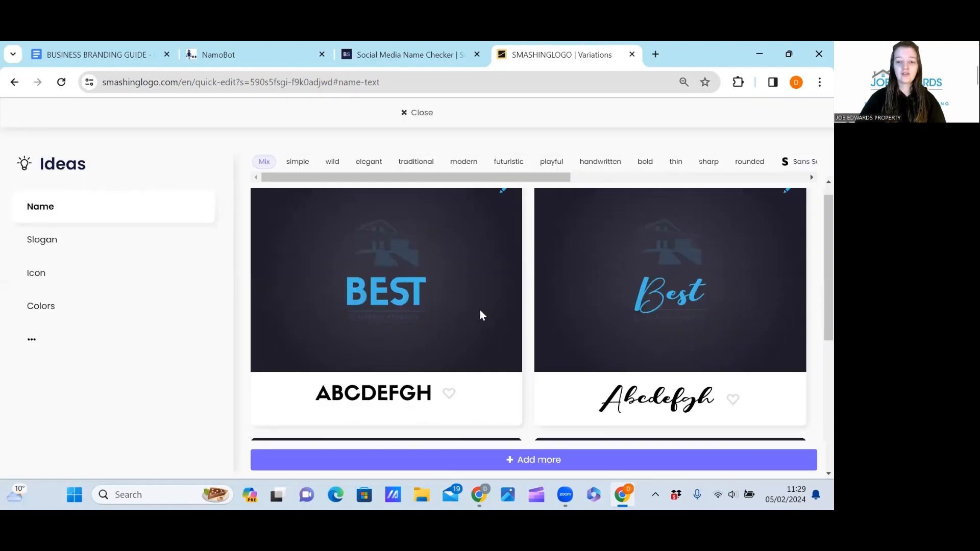
{"action": "left_click", "coordinate": [583, 265]}
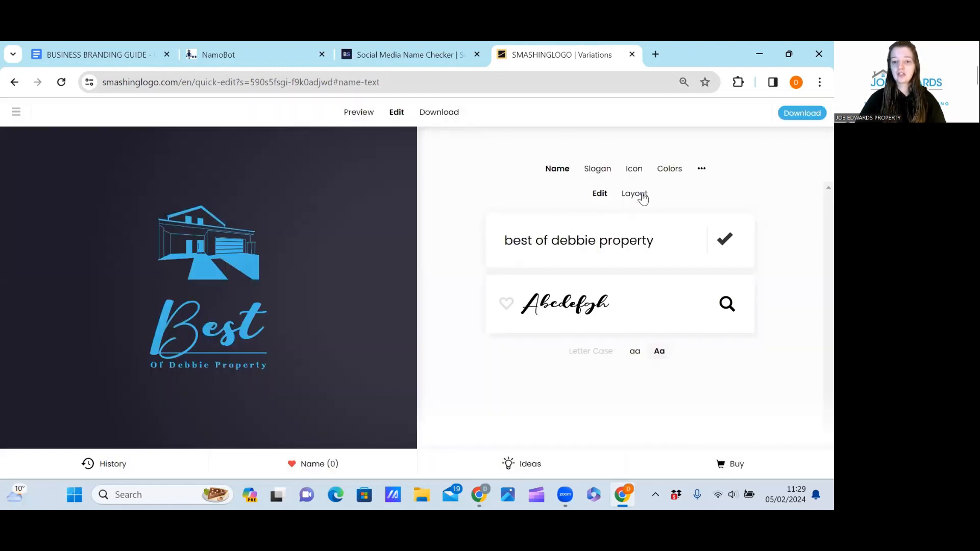
Step: Try the single-line layout for the logo name, followed by the layout with two lines of equal text size
{"action": "left_click", "coordinate": [641, 197]}
{"action": "left_click", "coordinate": [568, 275]}
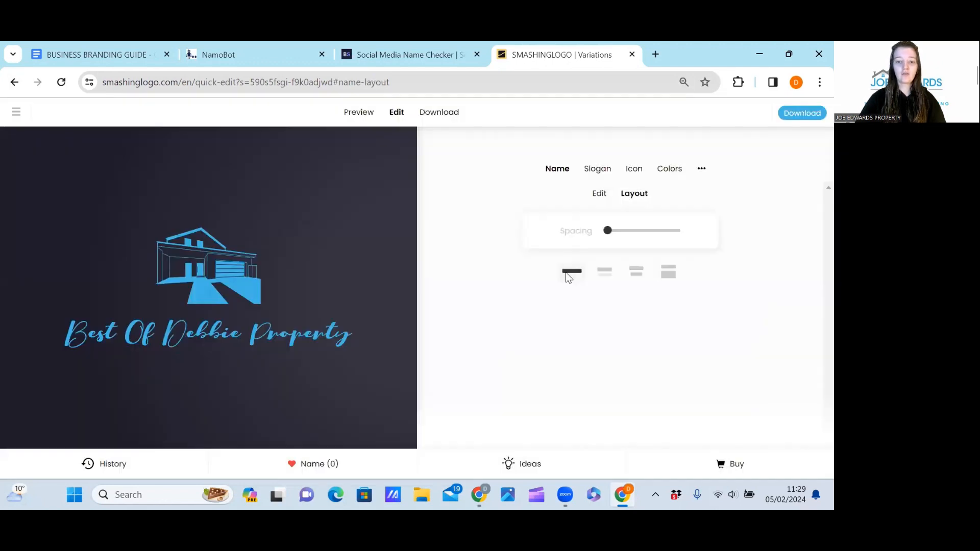
{"action": "left_click", "coordinate": [603, 274]}
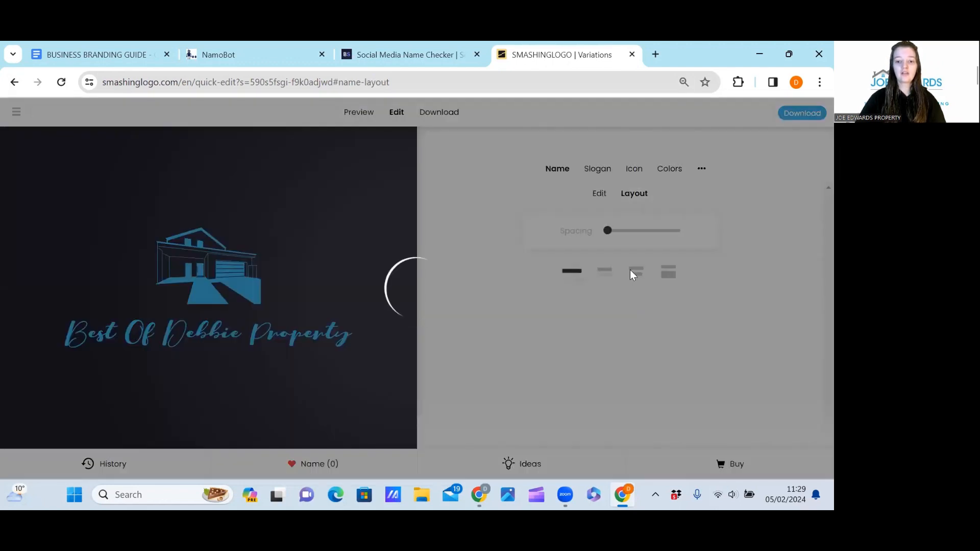
{"action": "left_click", "coordinate": [636, 274]}
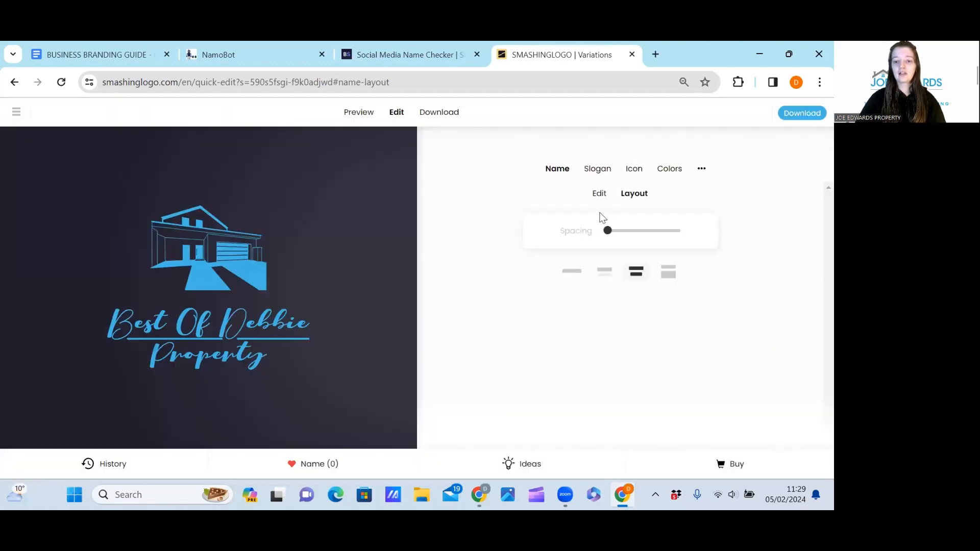
Step: Try lowercase lettering for the logo name and switch it back to capitalized words
{"action": "left_click", "coordinate": [599, 194]}
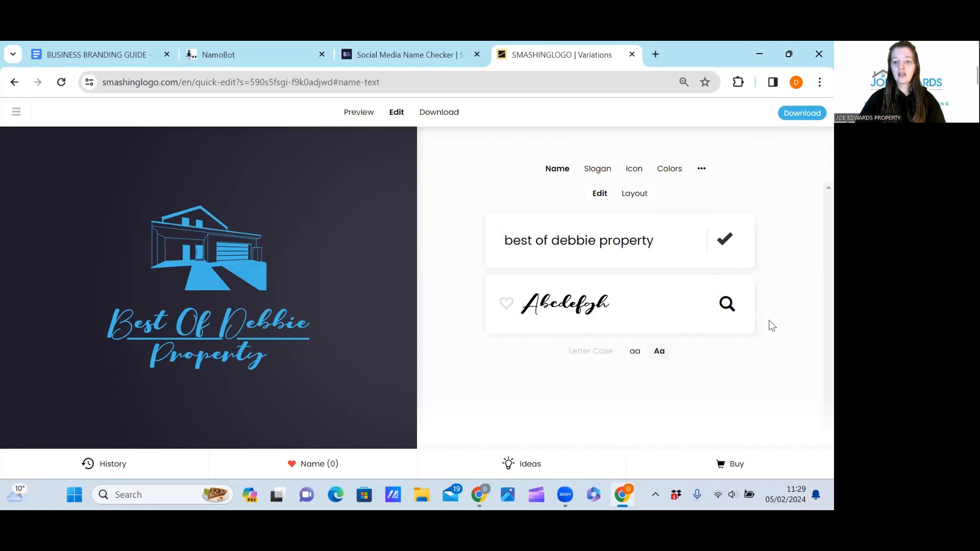
{"action": "left_click", "coordinate": [636, 353]}
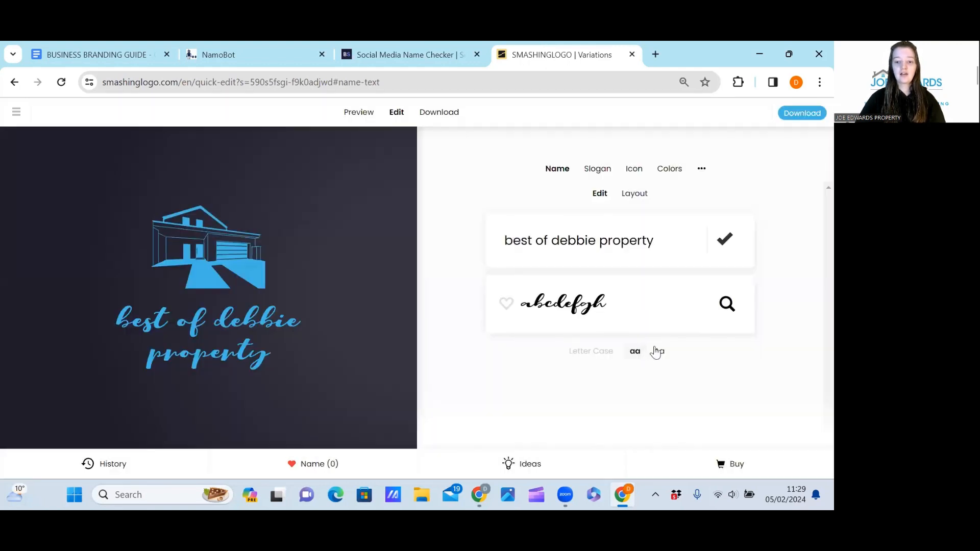
{"action": "left_click", "coordinate": [658, 351]}
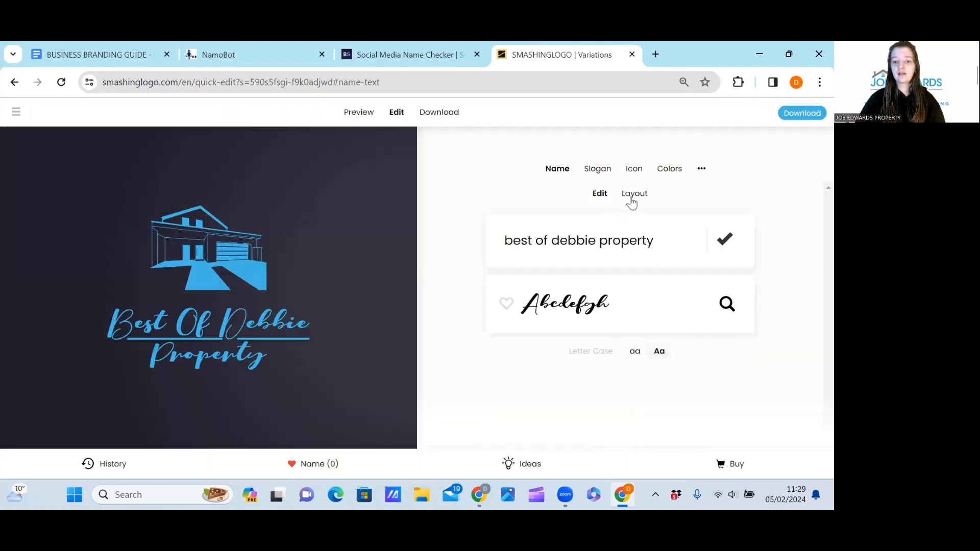
Step: Try other name layouts and spacings, settling on a large first word above smaller text with letter spacing at about a quarter of the range
{"action": "left_click", "coordinate": [633, 197]}
{"action": "left_click_drag", "start_coordinate": [607, 230], "coordinate": [626, 230]}
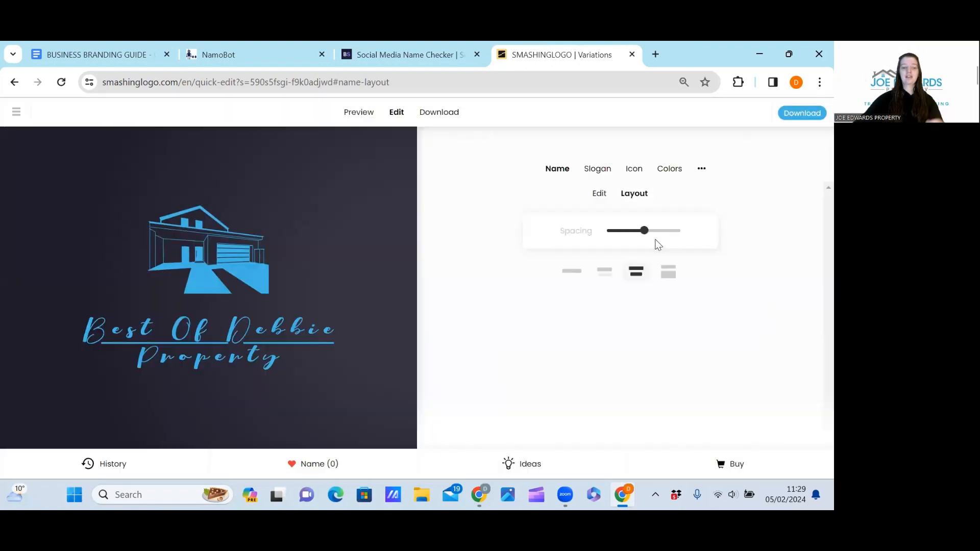
{"action": "left_click", "coordinate": [669, 272]}
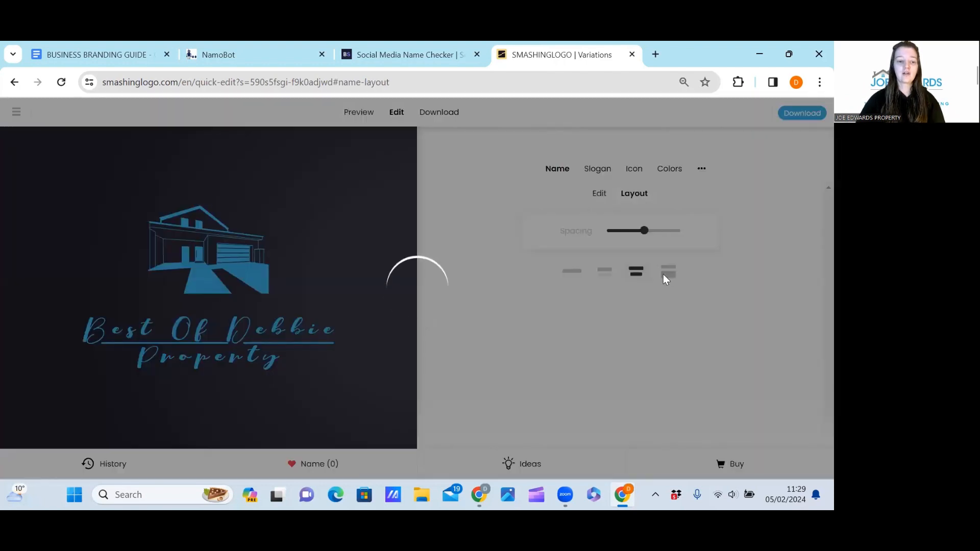
{"action": "left_click", "coordinate": [581, 274]}
{"action": "left_click", "coordinate": [599, 274]}
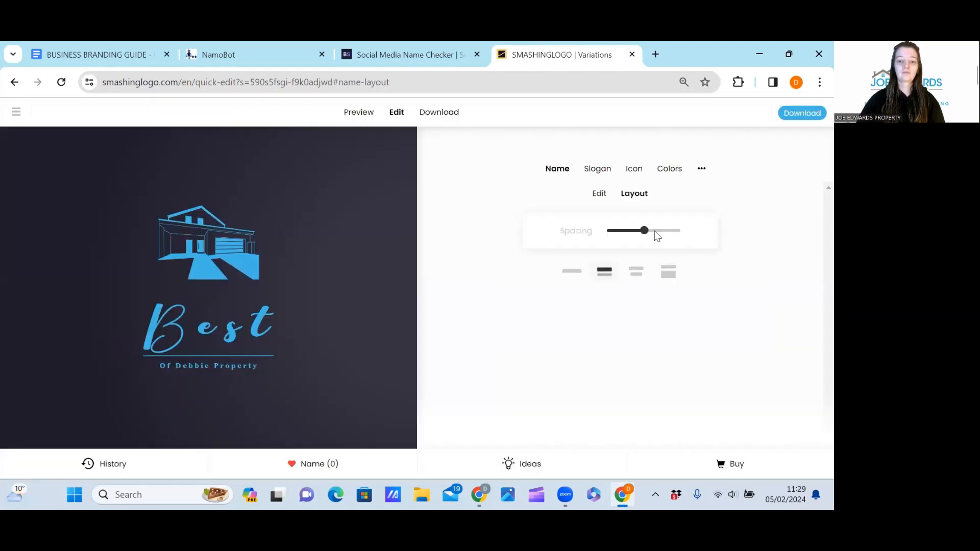
{"action": "left_click_drag", "start_coordinate": [645, 227], "coordinate": [677, 231]}
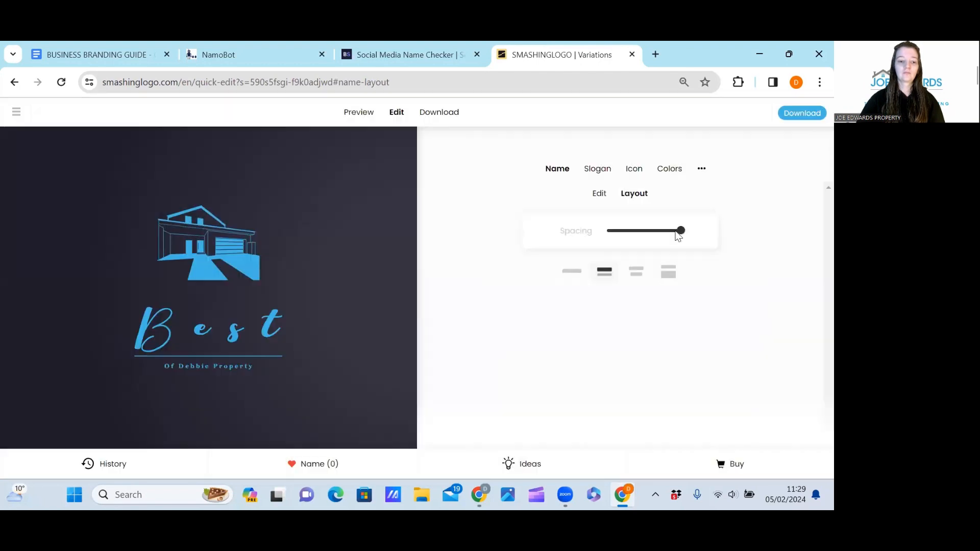
{"action": "left_click", "coordinate": [623, 231]}
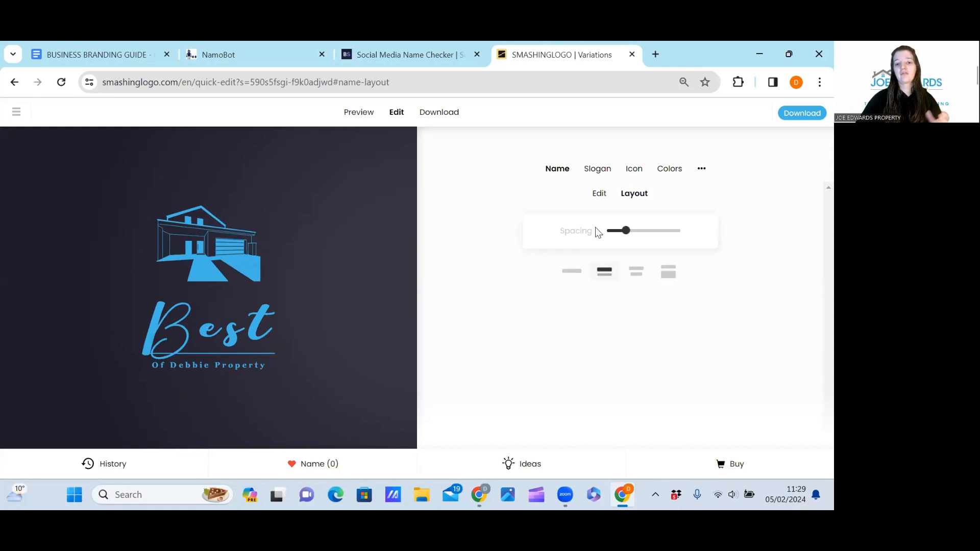
Step: Browse the color ideas, load more of them, and apply the dark purple background with a purple-to-teal gradient icon and text
{"action": "left_click", "coordinate": [669, 171]}
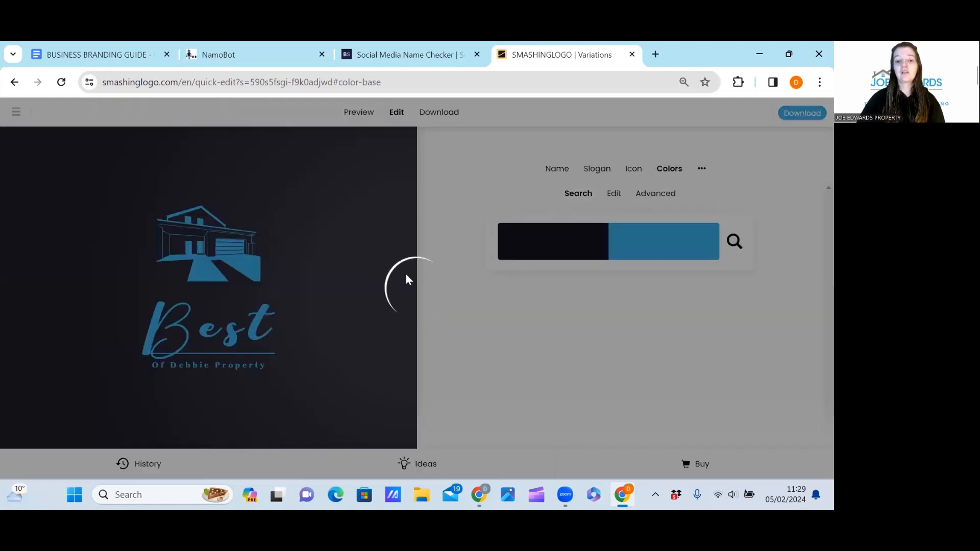
{"action": "scroll", "coordinate": [528, 290], "scroll_direction": "down", "scroll_amount": 2}
{"action": "scroll", "coordinate": [529, 290], "scroll_direction": "down", "scroll_amount": 1}
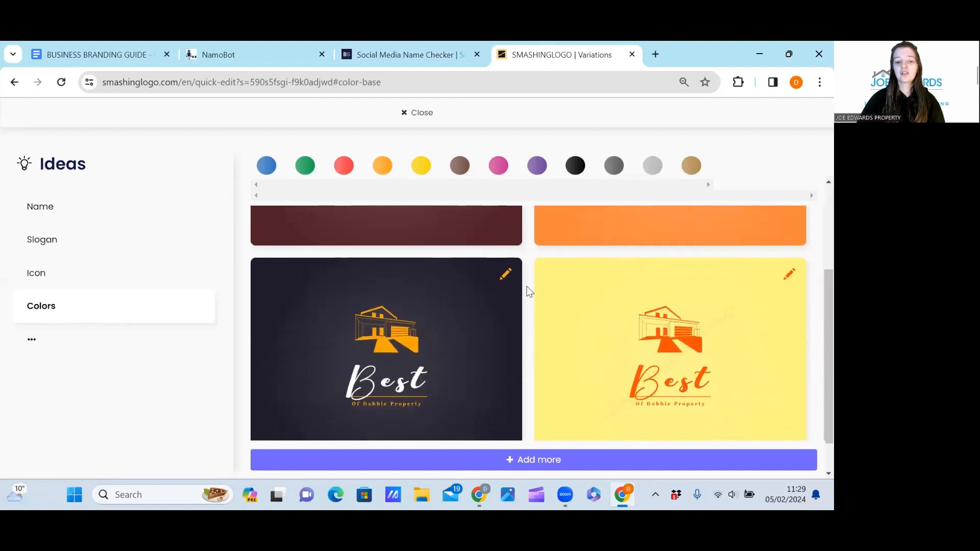
{"action": "left_click", "coordinate": [553, 459]}
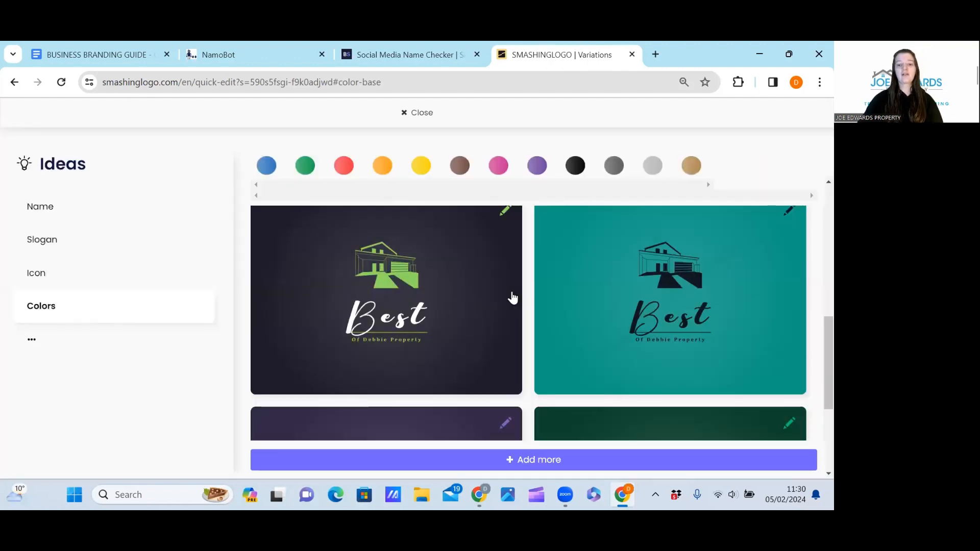
{"action": "scroll", "coordinate": [502, 306], "scroll_direction": "down", "scroll_amount": 3}
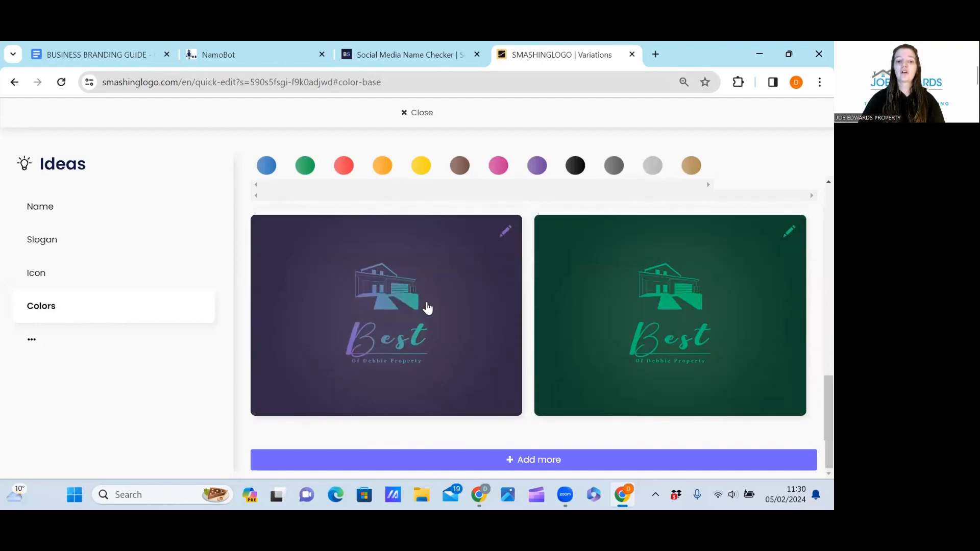
{"action": "left_click", "coordinate": [426, 308]}
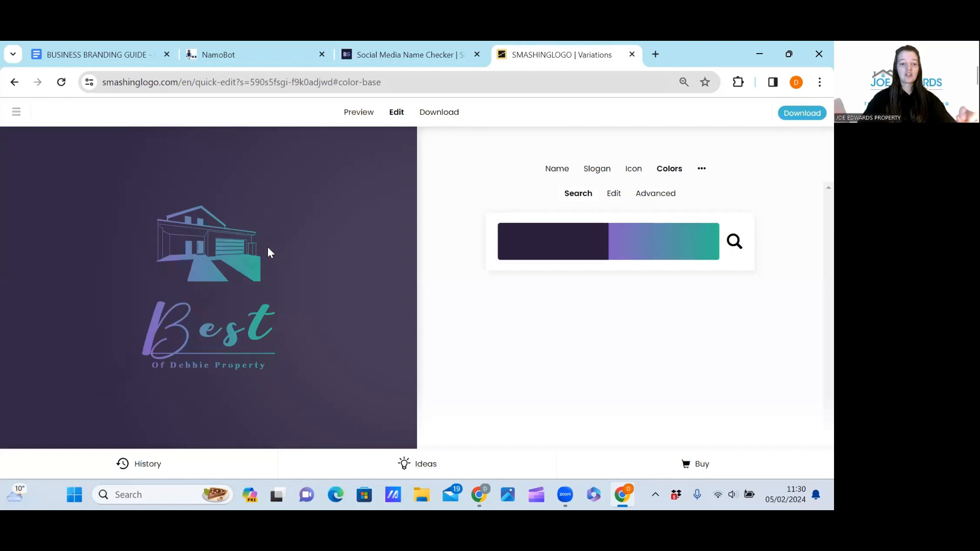